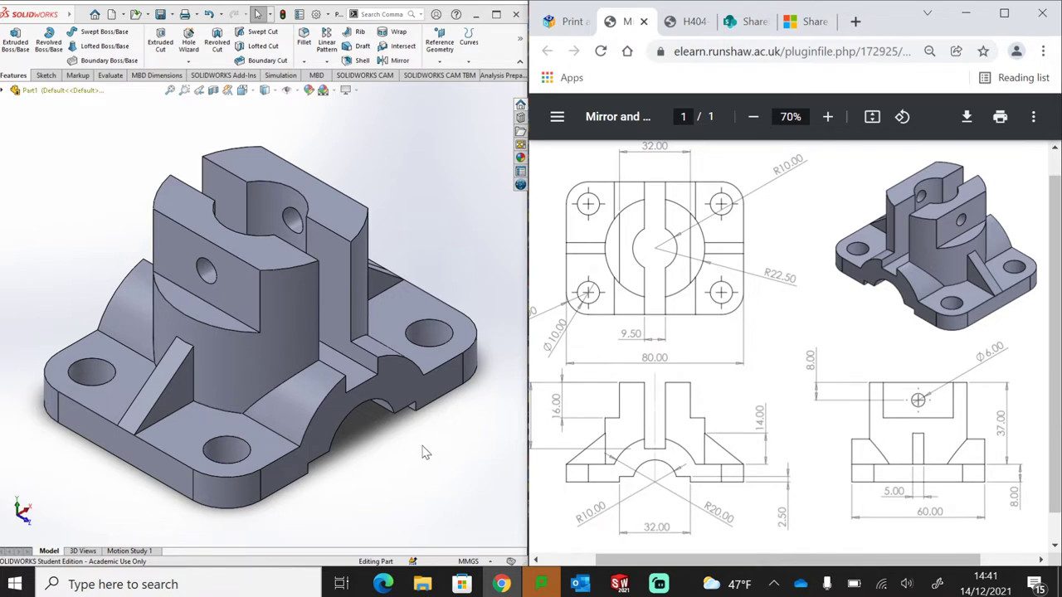
Create a new part and start a sketch on the Front Plane
click(496, 14)
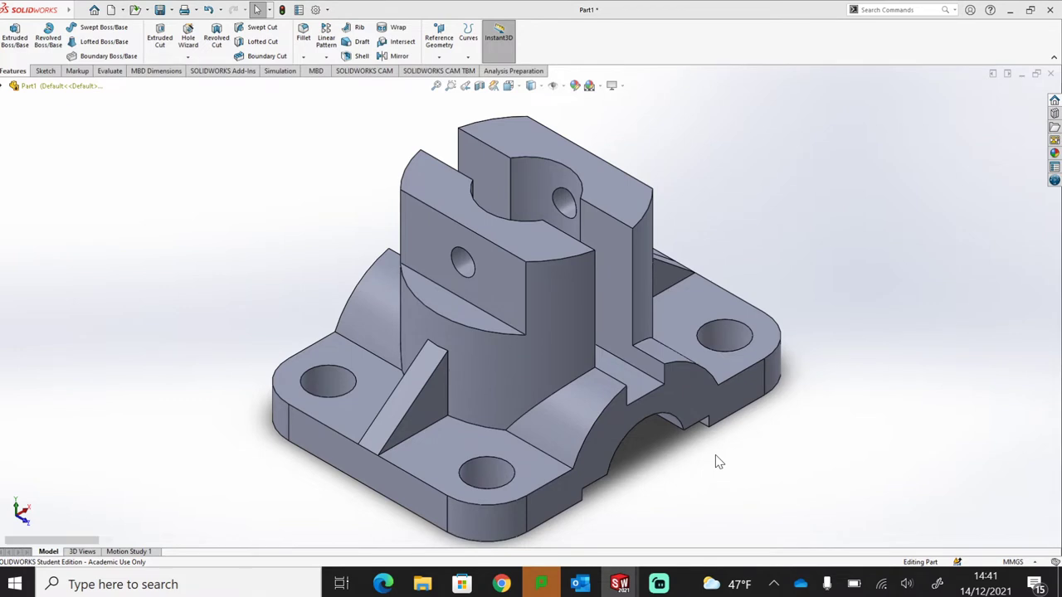
key(ctrl+n)
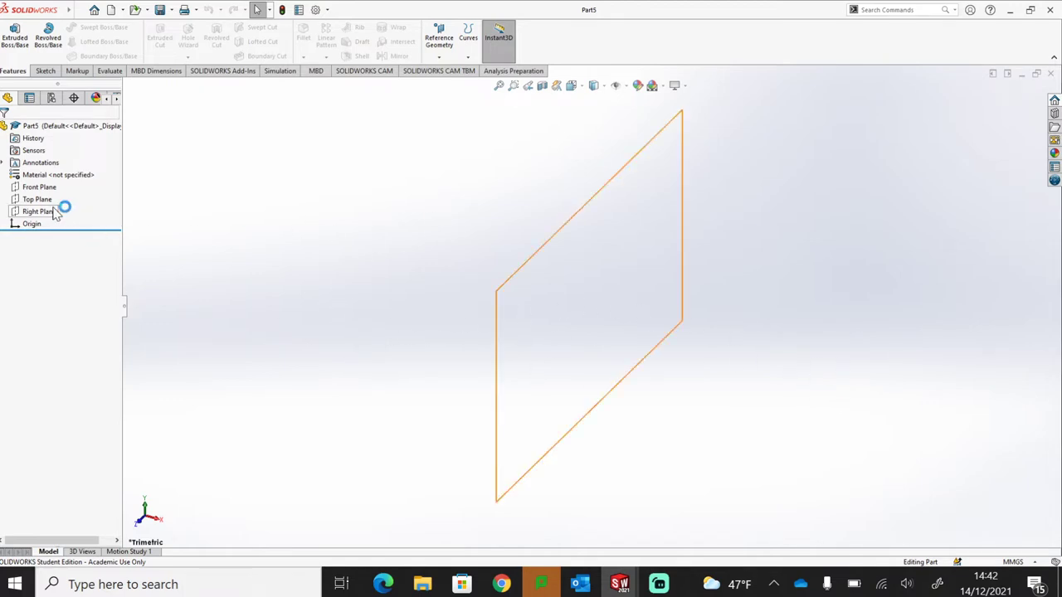
click(39, 188)
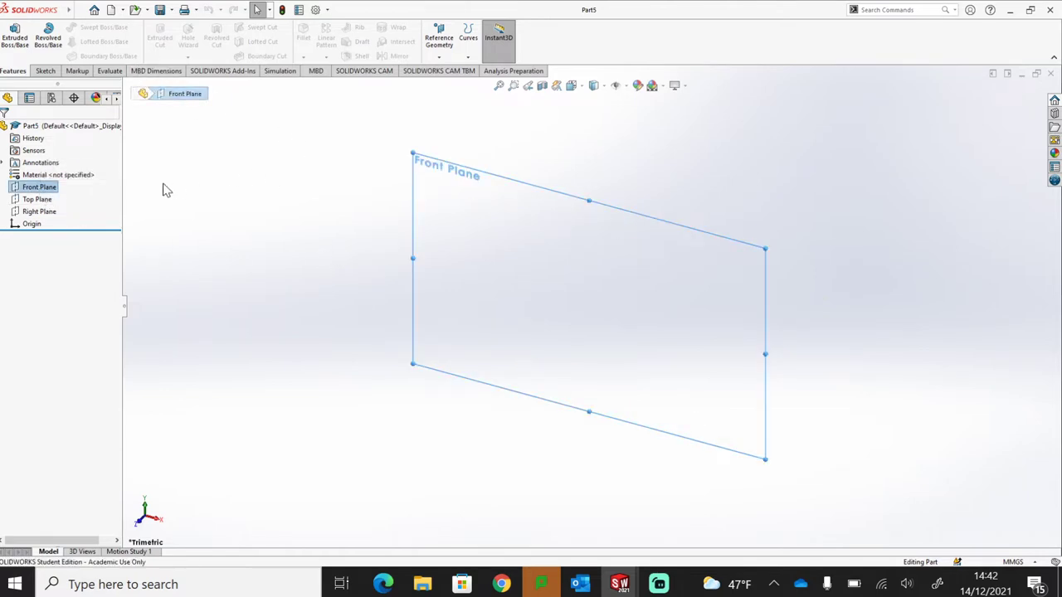
key(z)
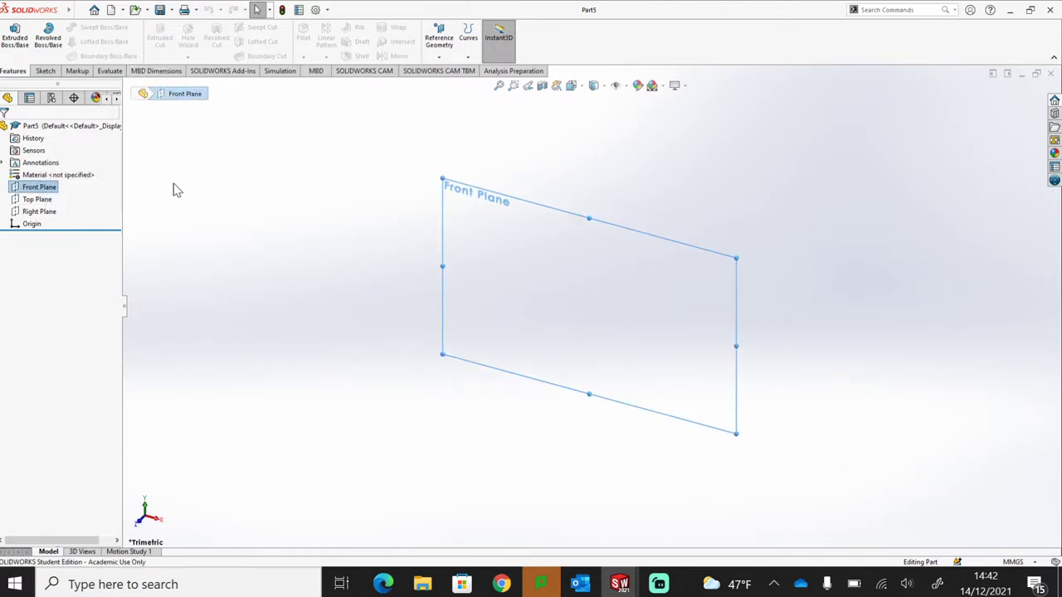
click(45, 70)
click(10, 35)
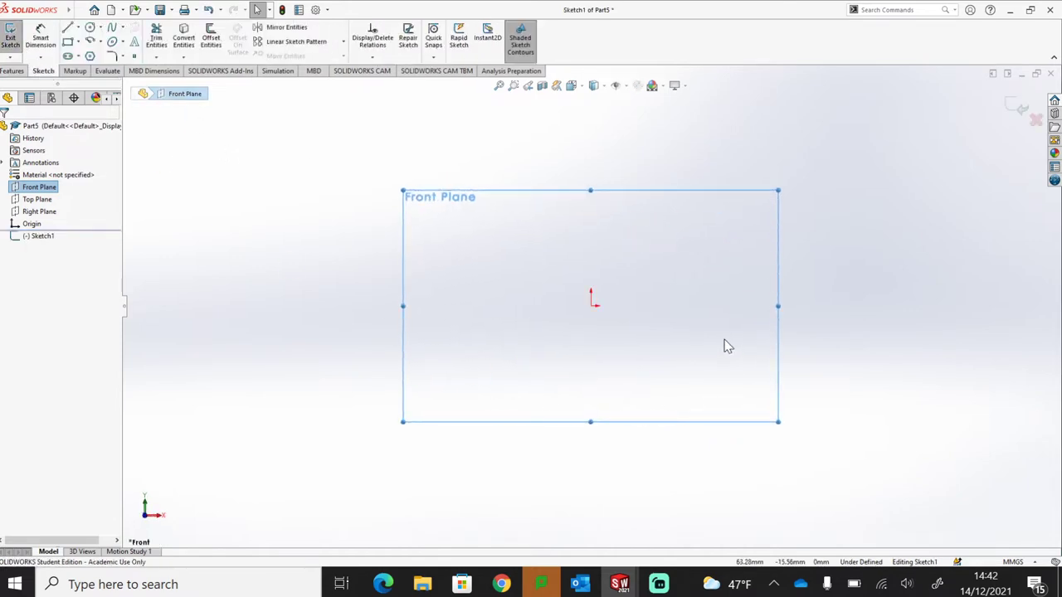
Sketch two concentric circles centred on the origin, with radii of about 30 mm and 17 mm
scroll(597, 300, down, 2)
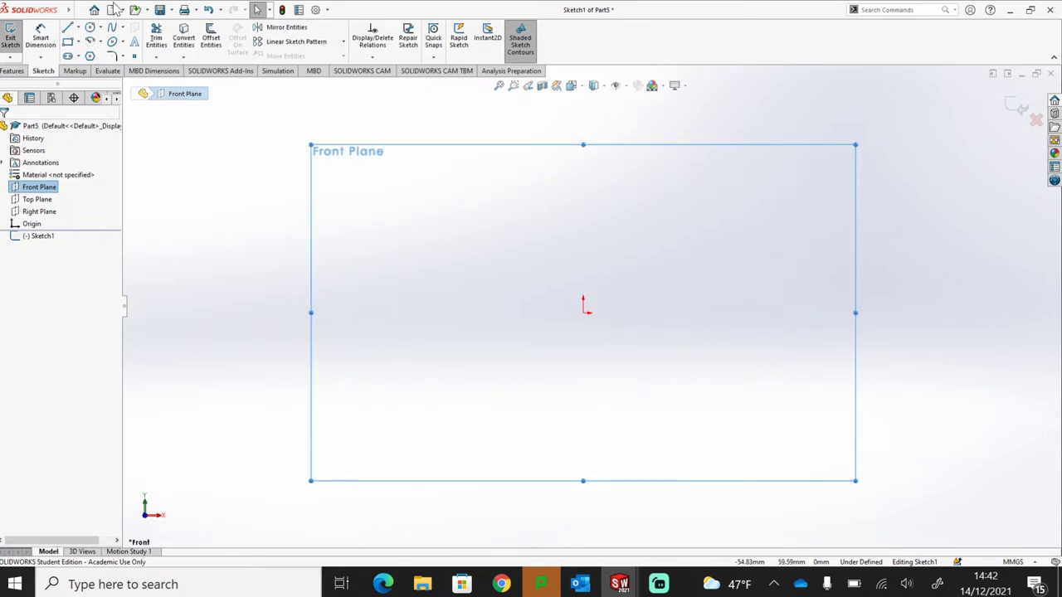
click(91, 27)
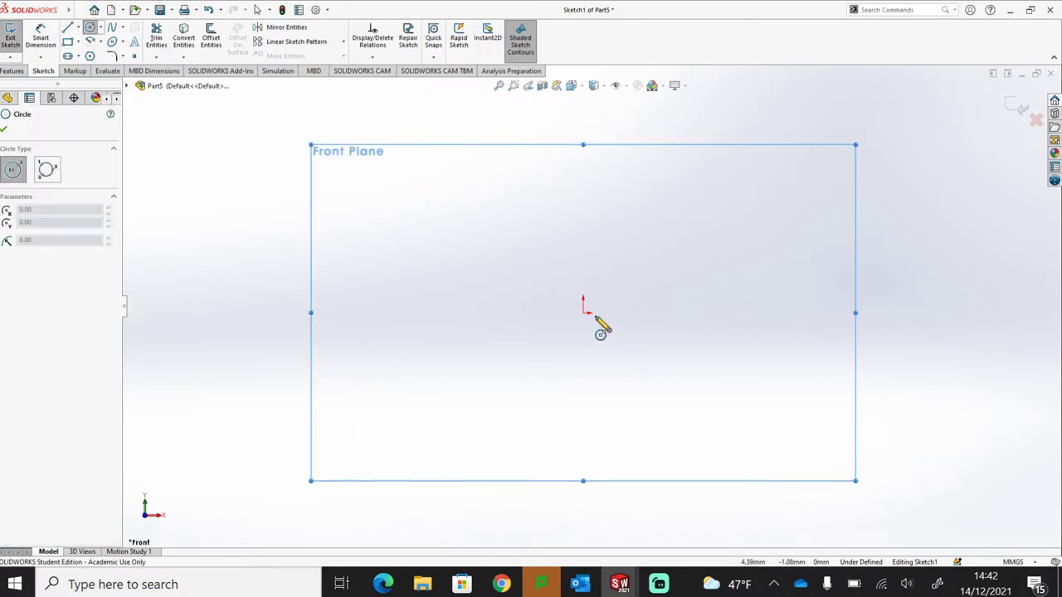
click(585, 311)
click(615, 235)
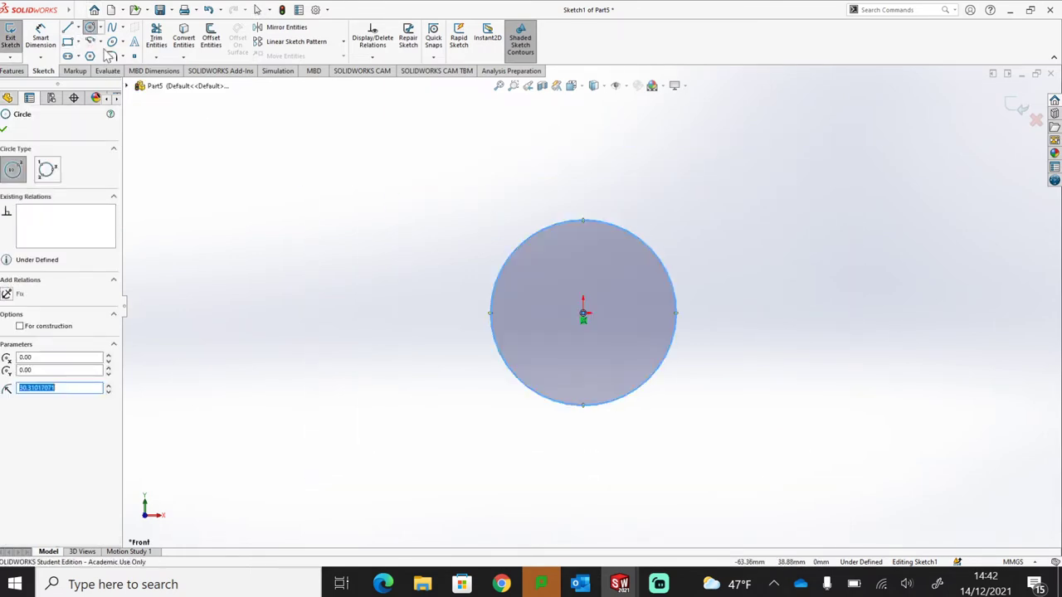
click(584, 313)
click(592, 263)
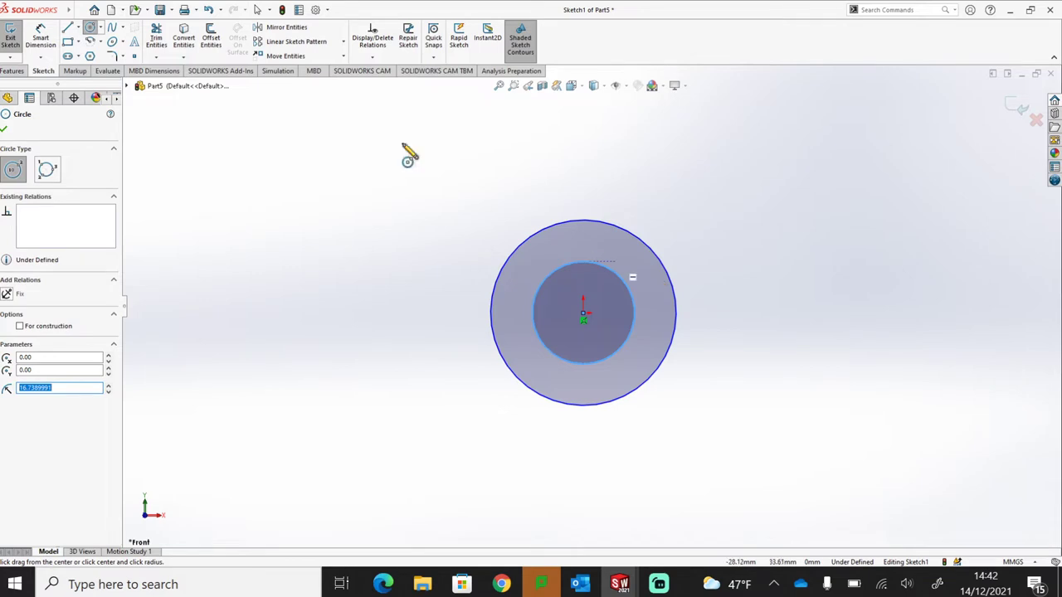
click(69, 30)
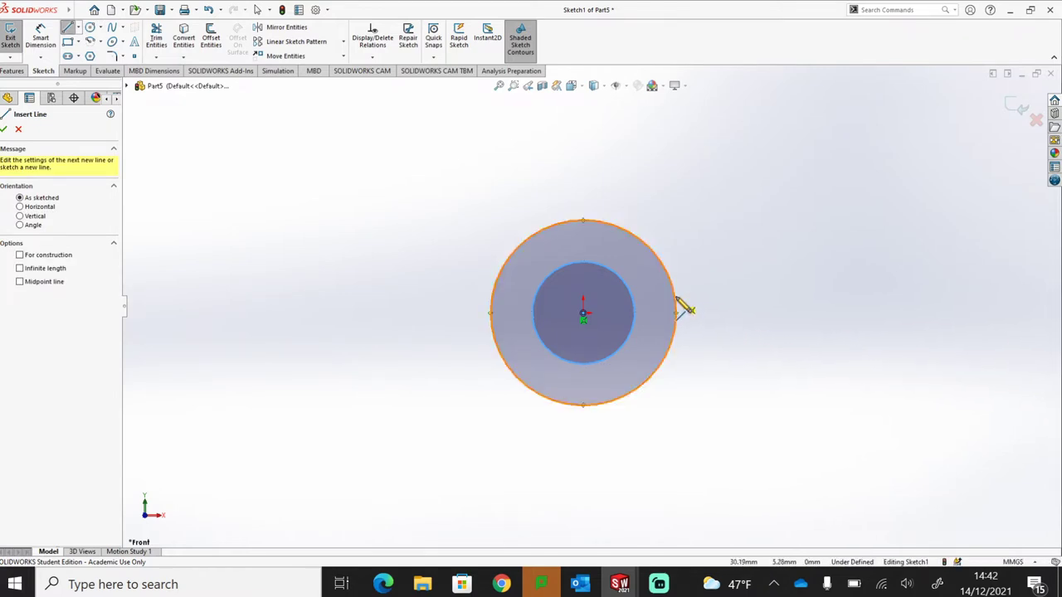
click(670, 353)
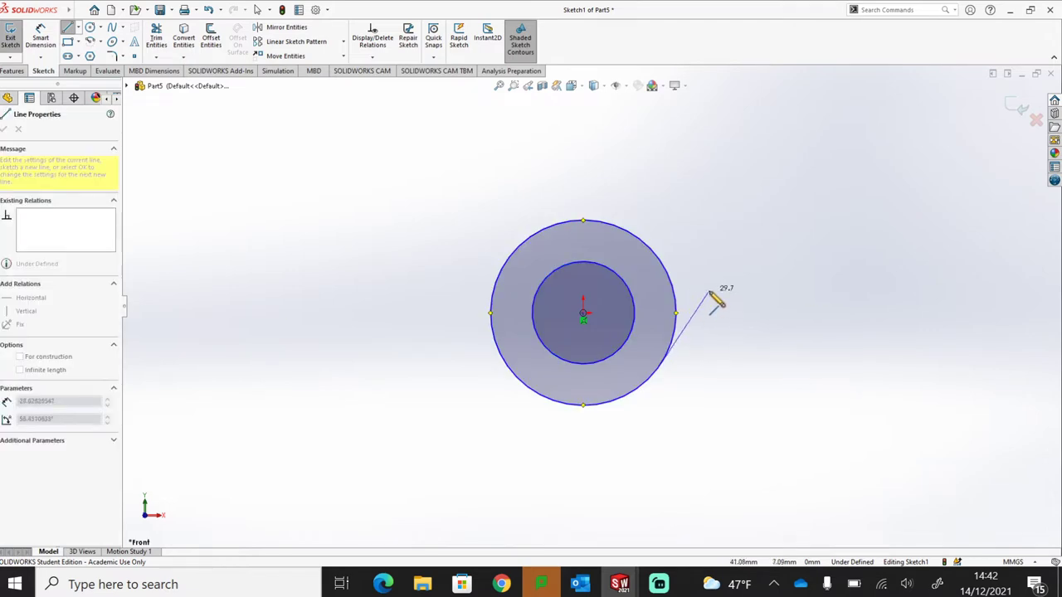
key(Escape)
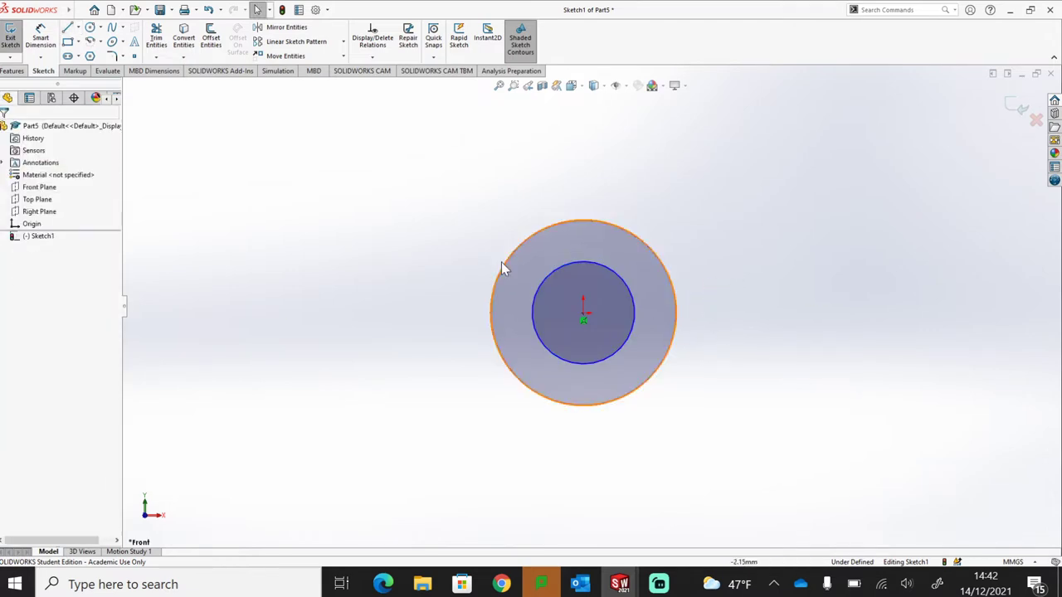
Sketch a stepped line chain beside the outer circle: a long horizontal, a vertical up, and a short horizontal ending on the circle
click(68, 27)
click(813, 333)
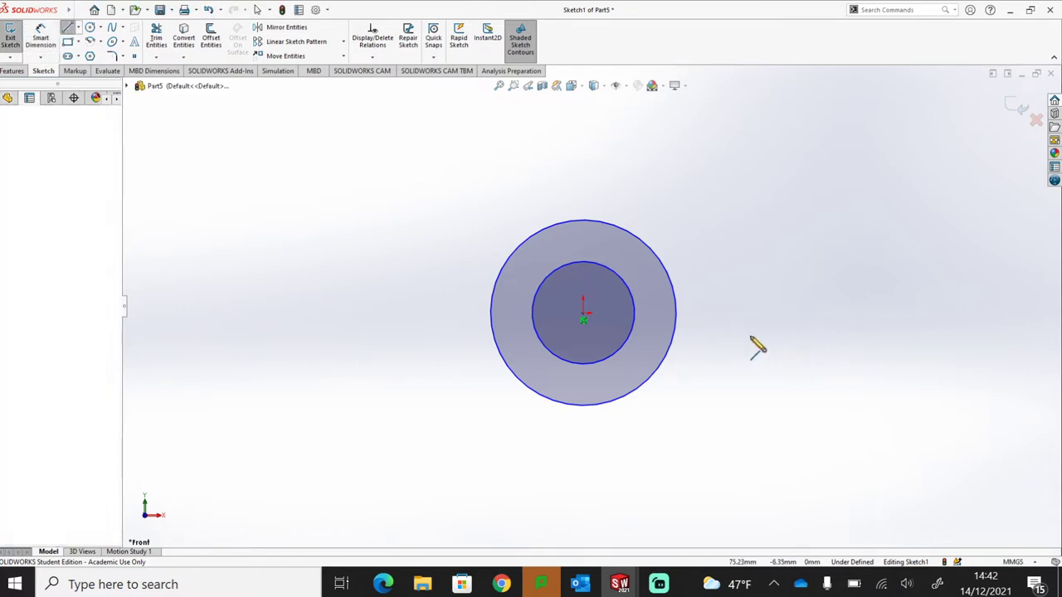
click(707, 332)
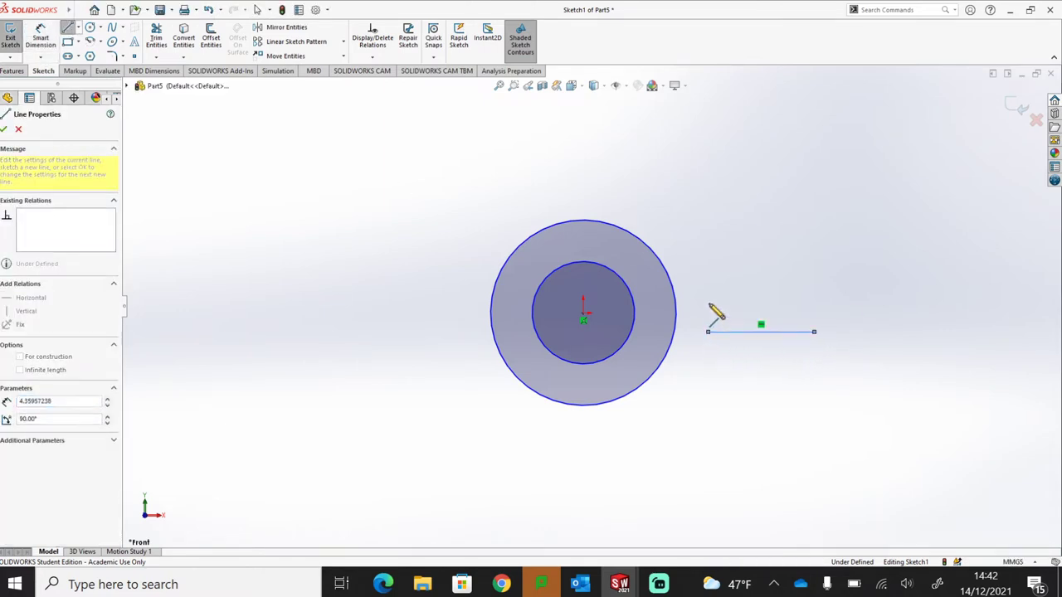
click(707, 291)
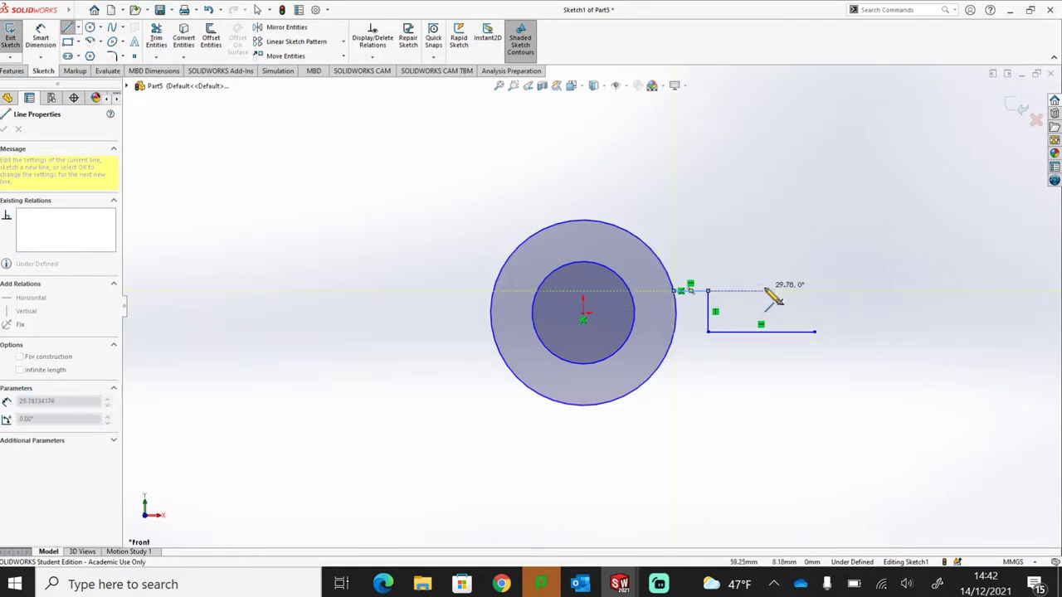
key(Escape)
Add a Horizontal relation between the origin and the corner joining the long horizontal line and the vertical line
scroll(730, 353, down, 3)
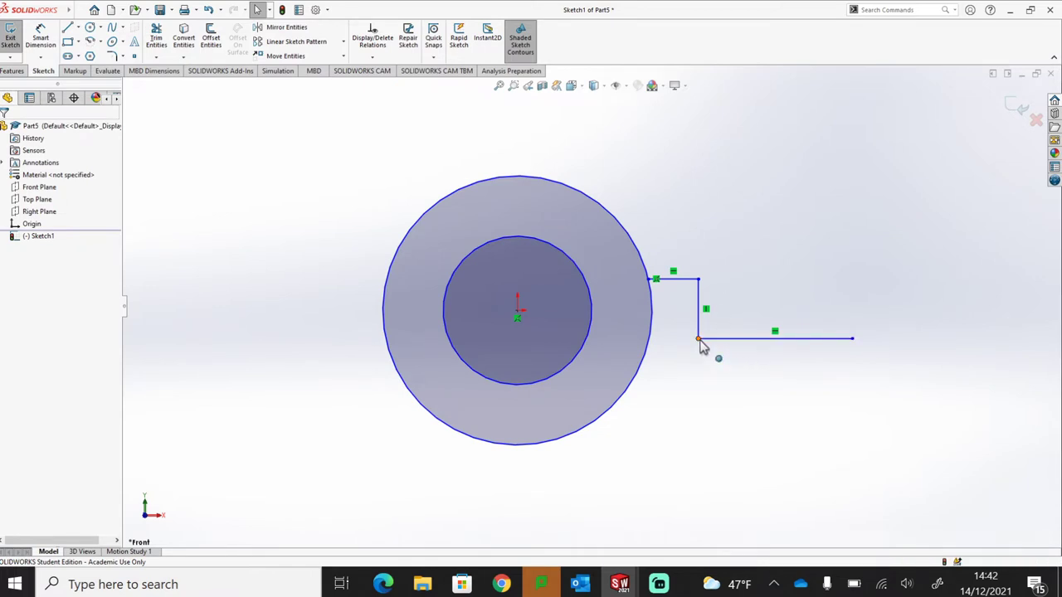
click(698, 338)
ctrl+click(518, 310)
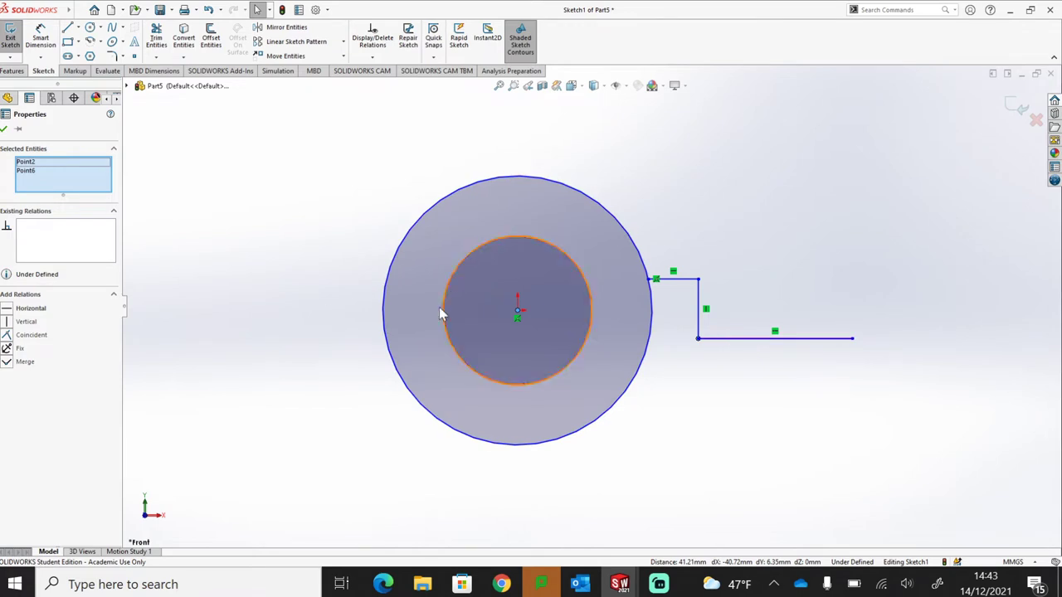
click(25, 307)
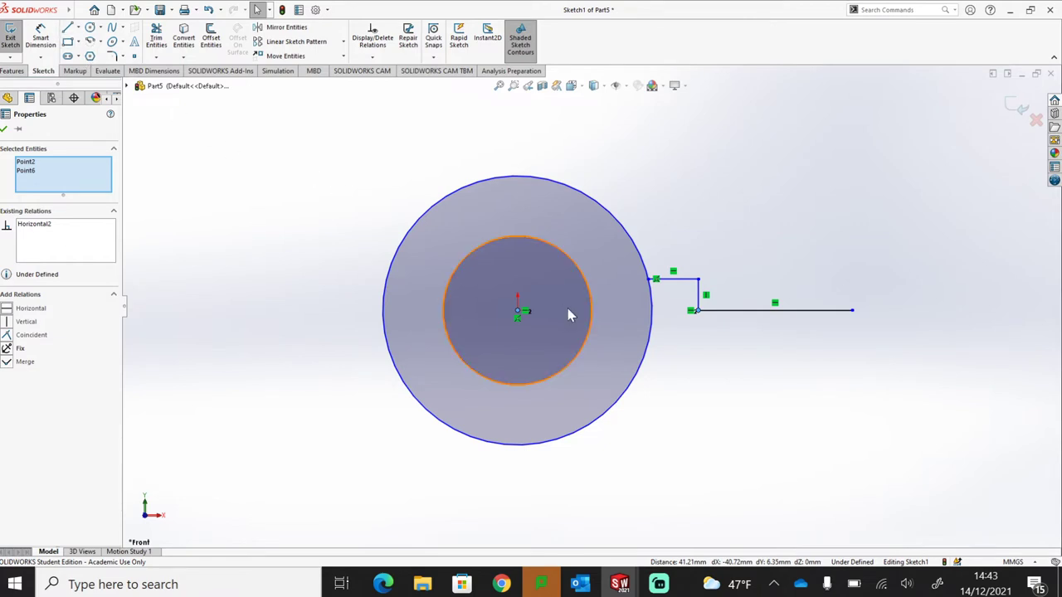
Draw a vertical centerline from the origin up to the topmost point of the outer circle
click(77, 28)
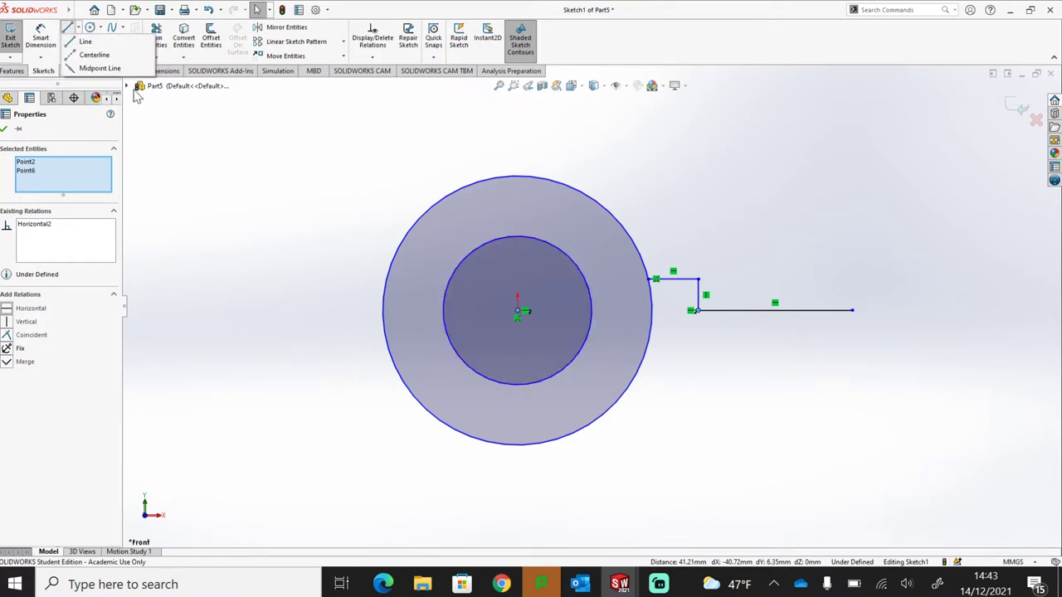
click(91, 52)
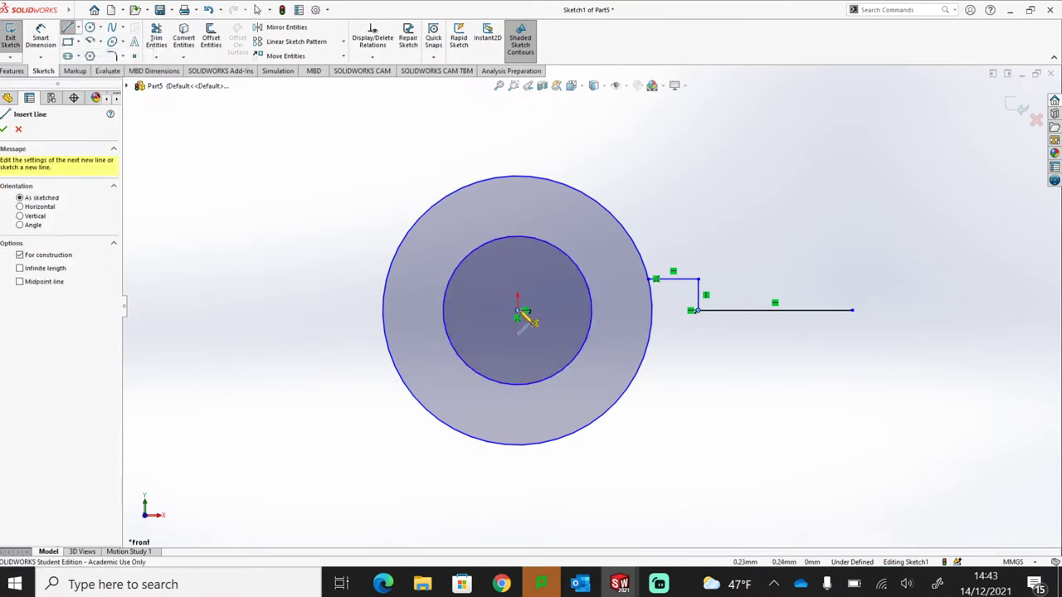
click(518, 312)
click(518, 177)
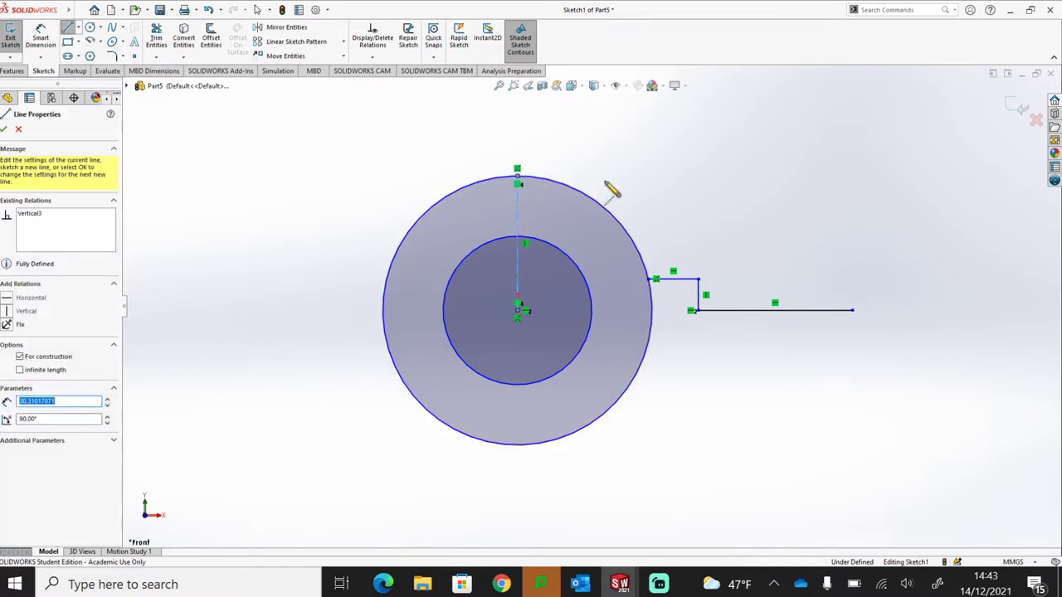
key(Escape)
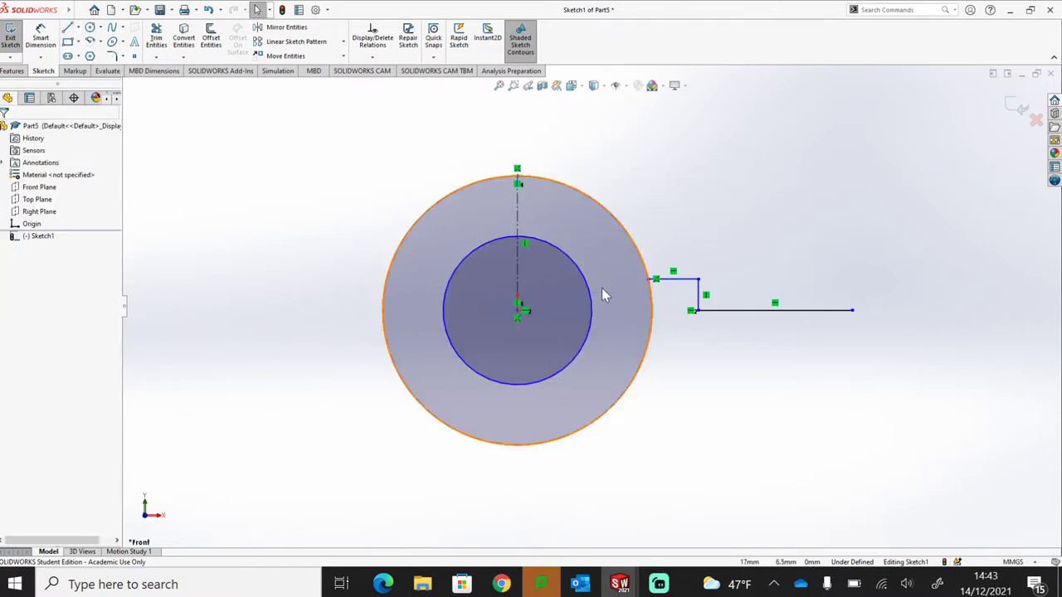
Dimension the horizontal distance from the origin to the outer end of the long horizontal line as 40 mm
click(33, 41)
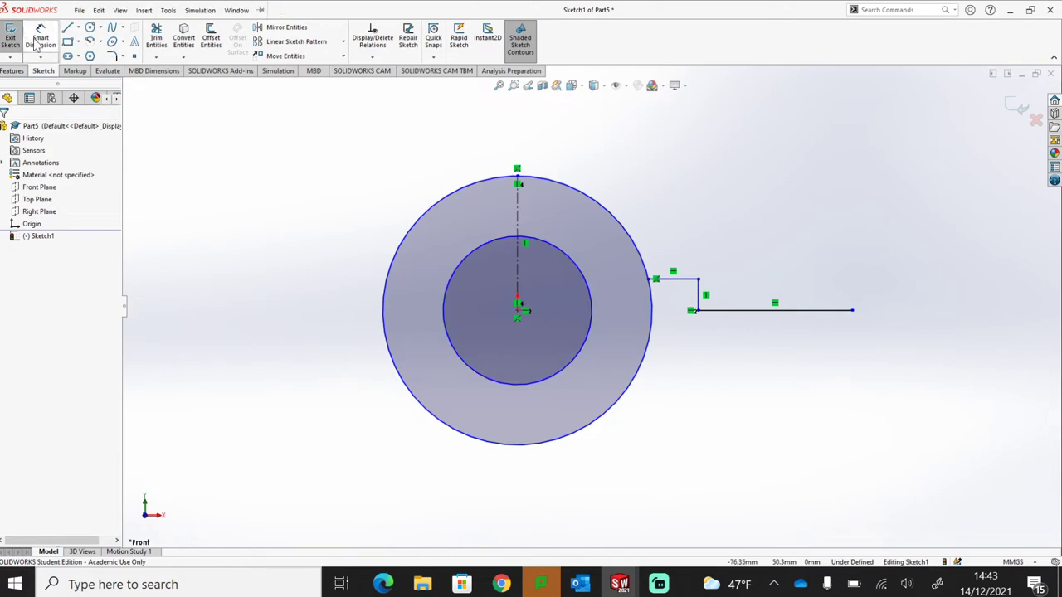
click(518, 312)
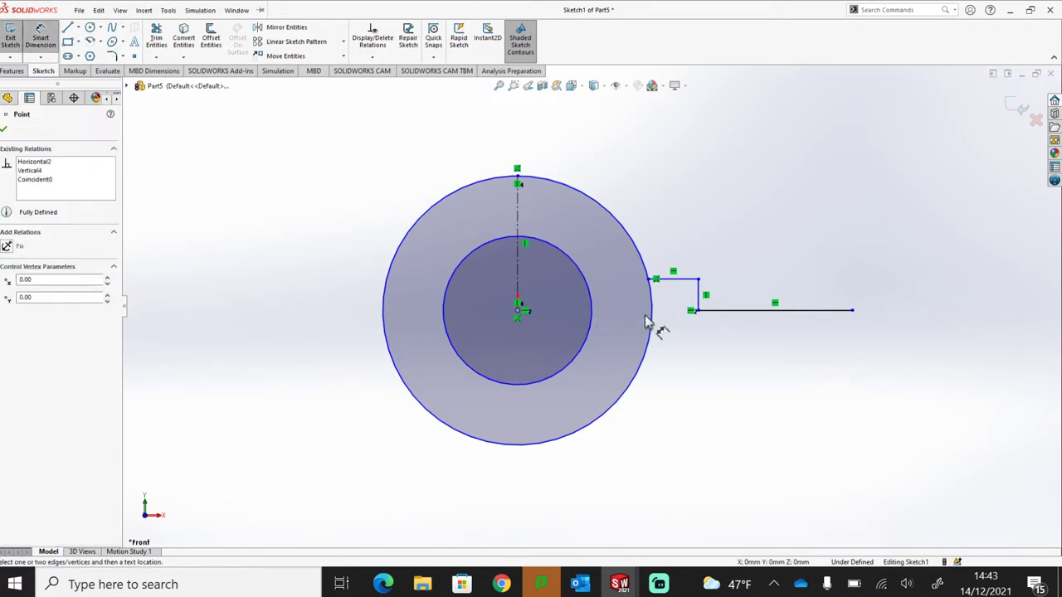
click(852, 311)
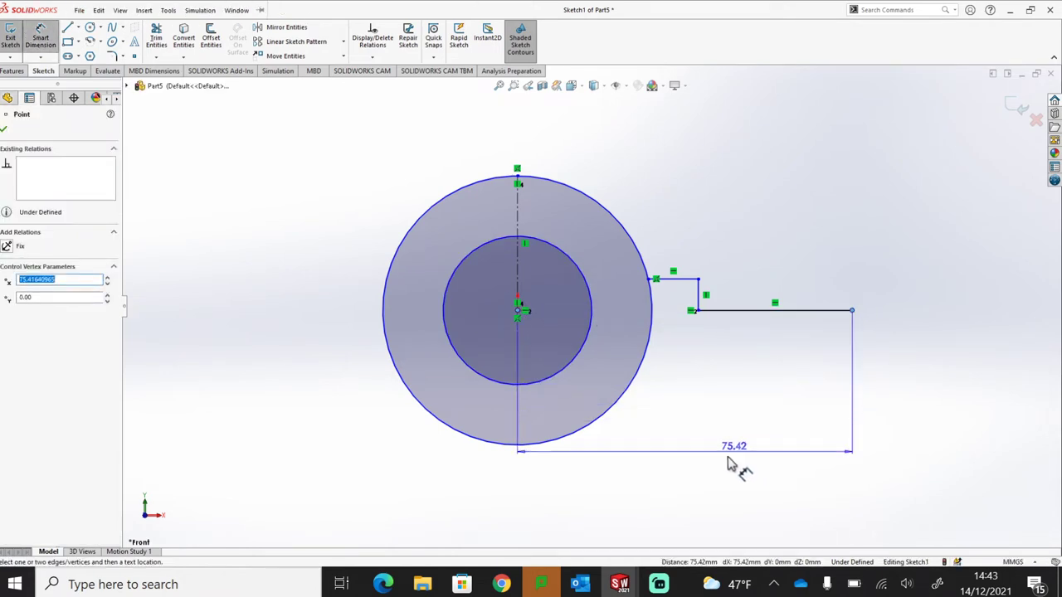
click(741, 498)
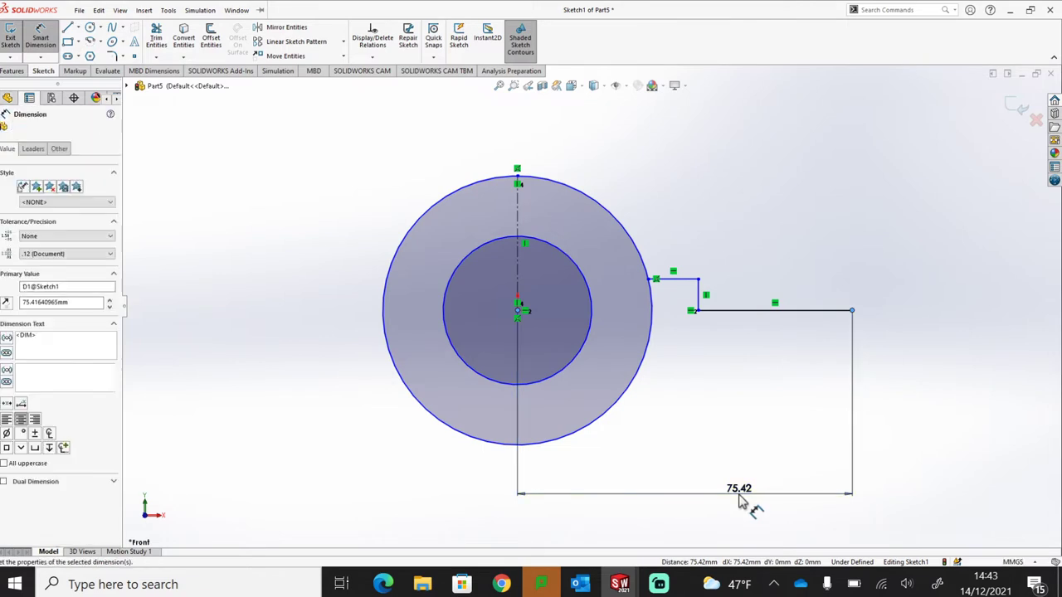
text(40)
key(Return)
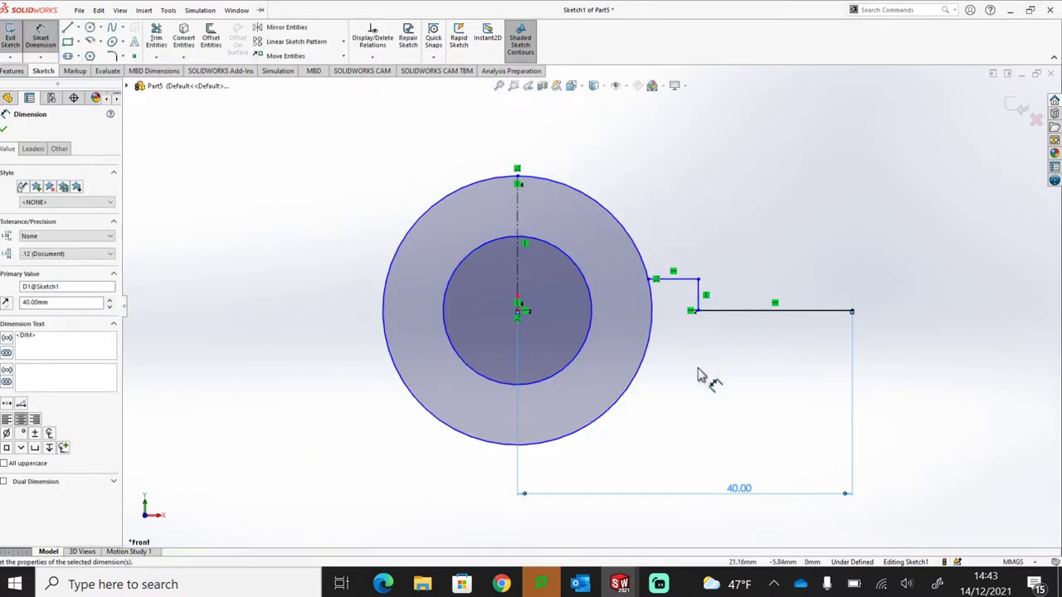
Dimension the outer circle to a 40 mm diameter and the inner circle to a 20 mm diameter
click(624, 224)
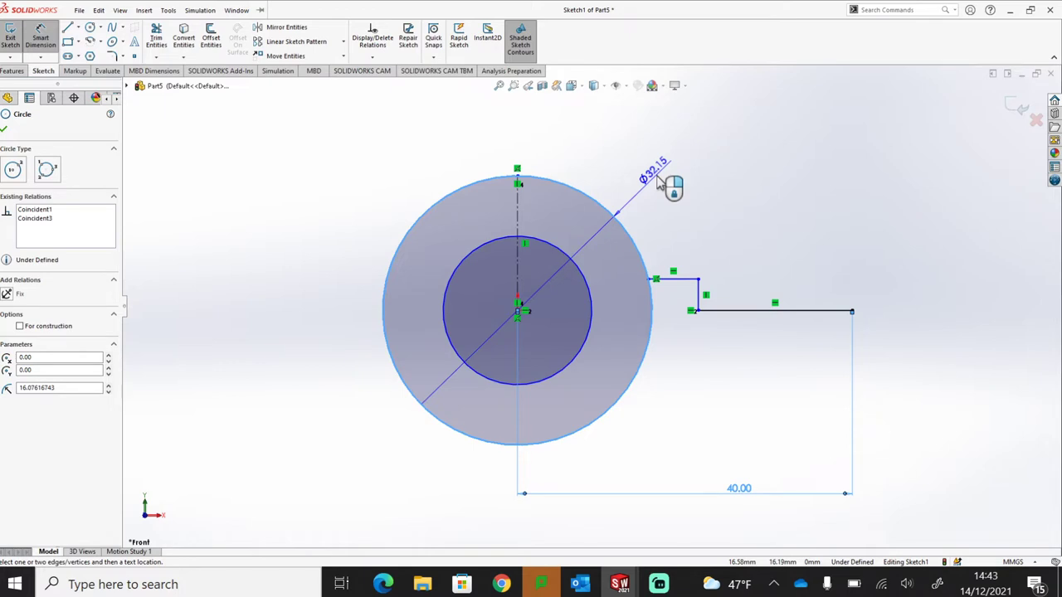
click(658, 183)
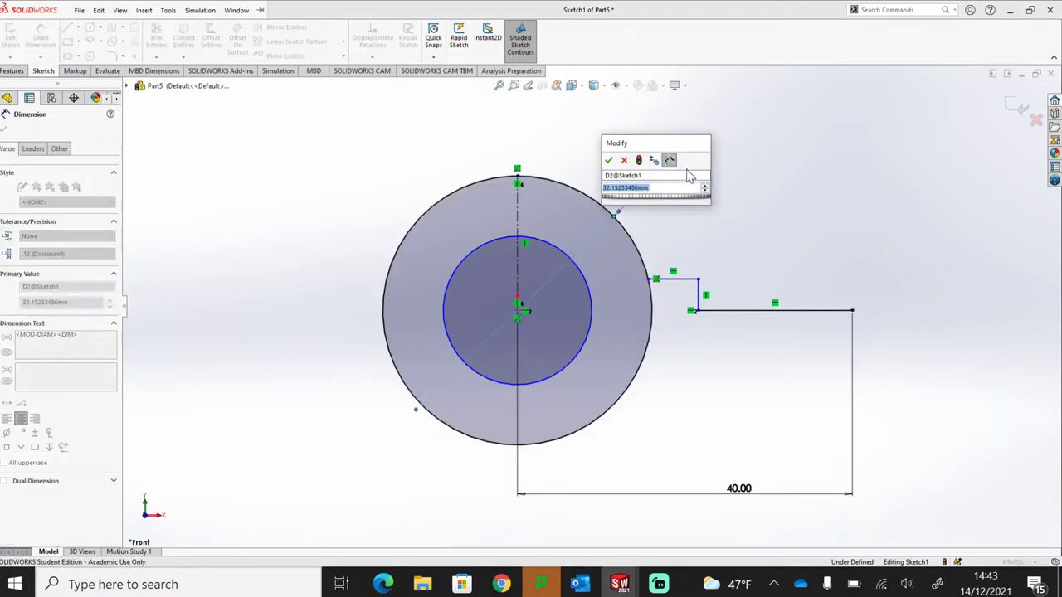
text(40)
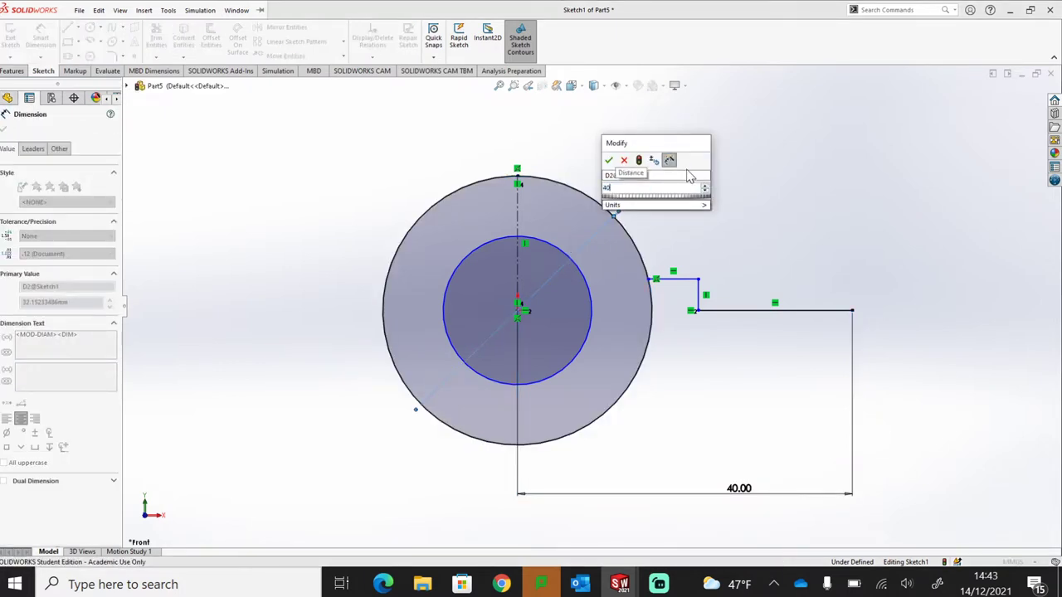
key(Return)
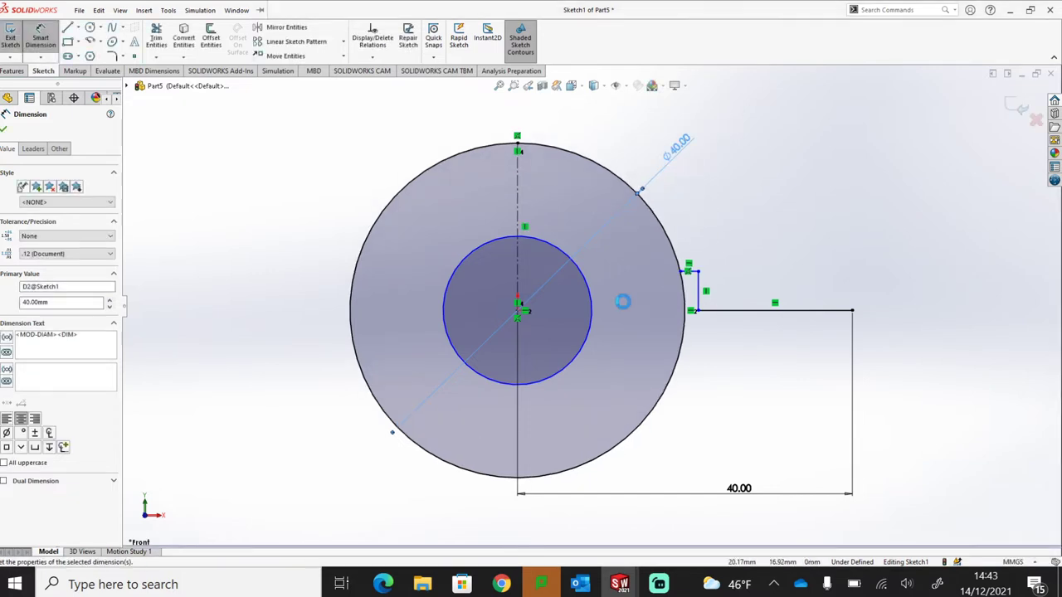
click(591, 292)
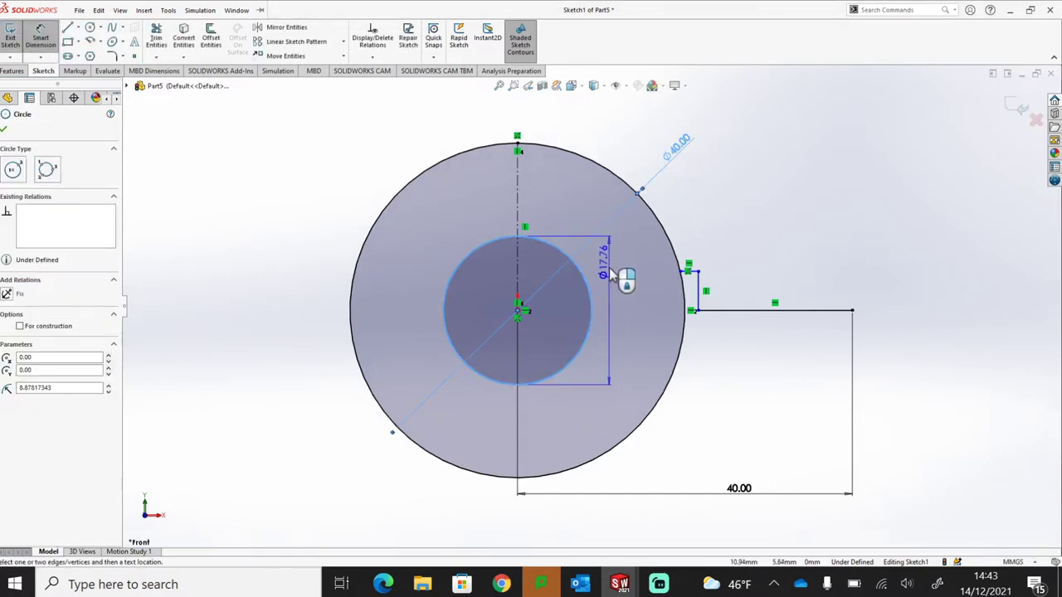
click(627, 274)
text(20)
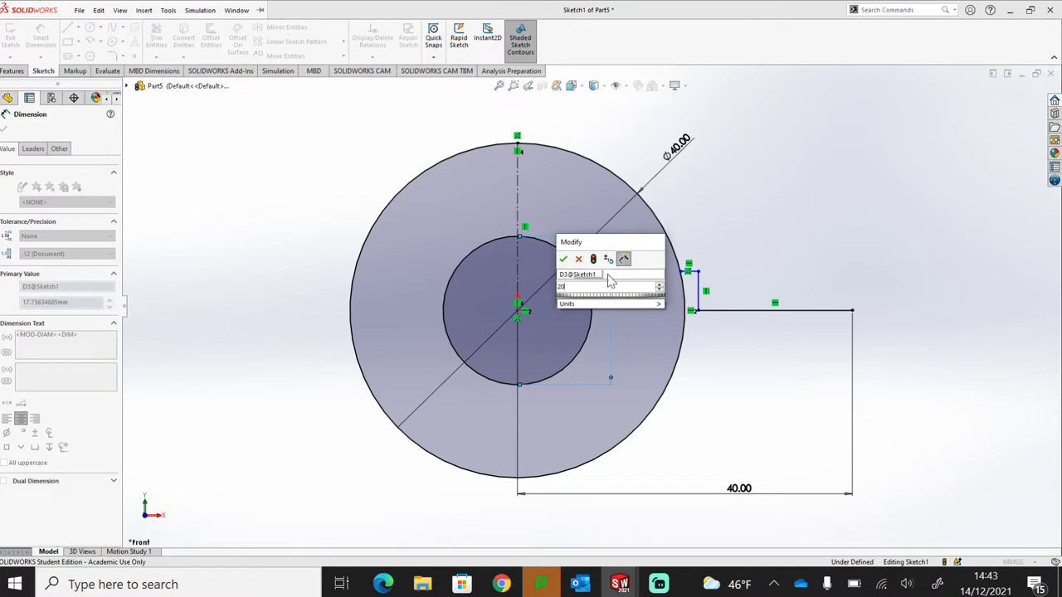
key(Return)
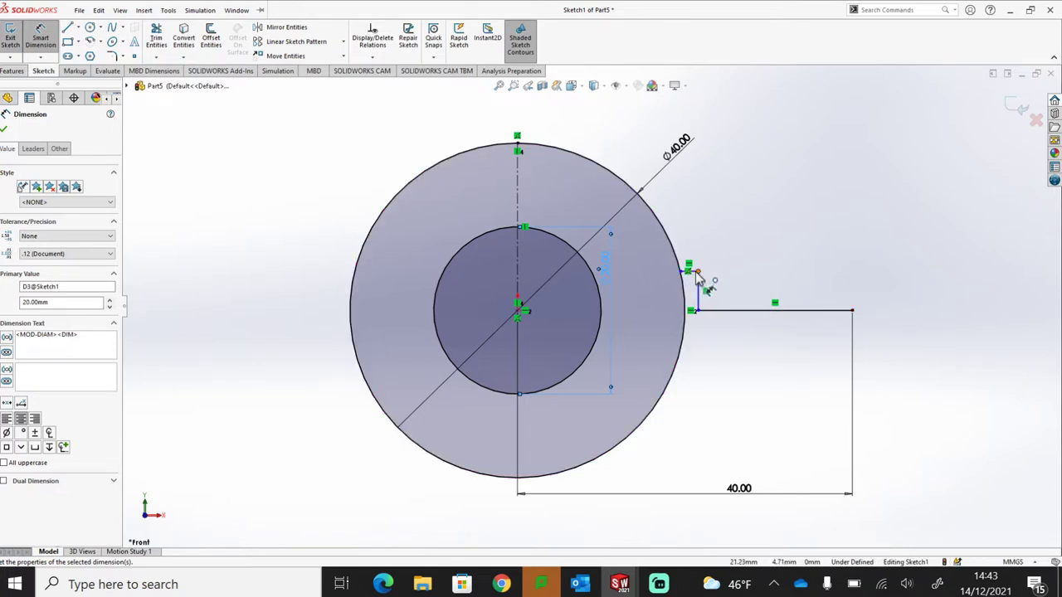
key(Escape)
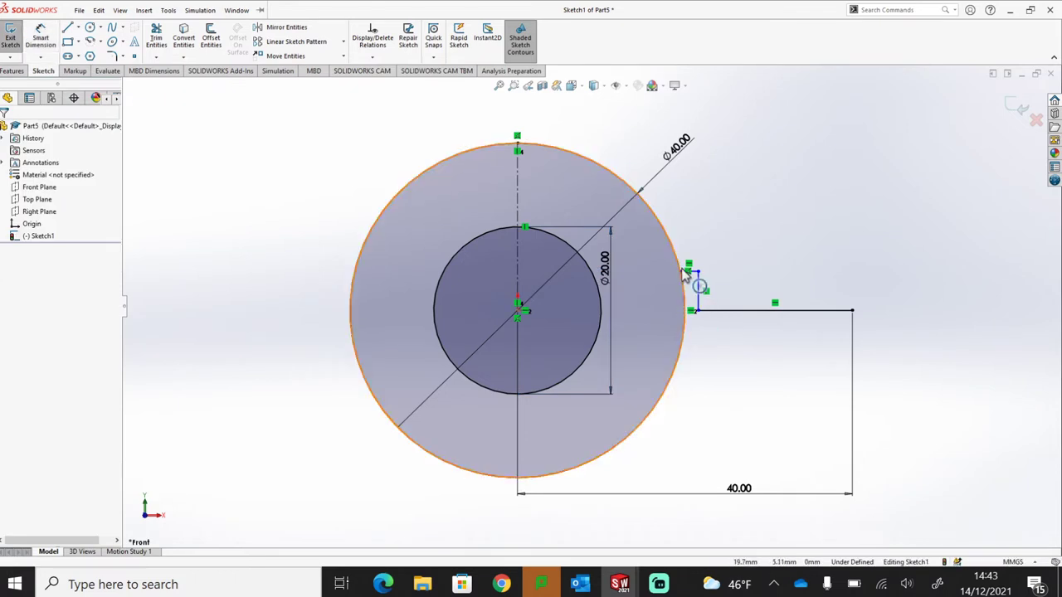
Delete the two short connecting lines beside the outer circle and move the long horizontal line's inner endpoint to about 12.3 mm from the origin
drag(711, 264, 697, 295)
key(Delete)
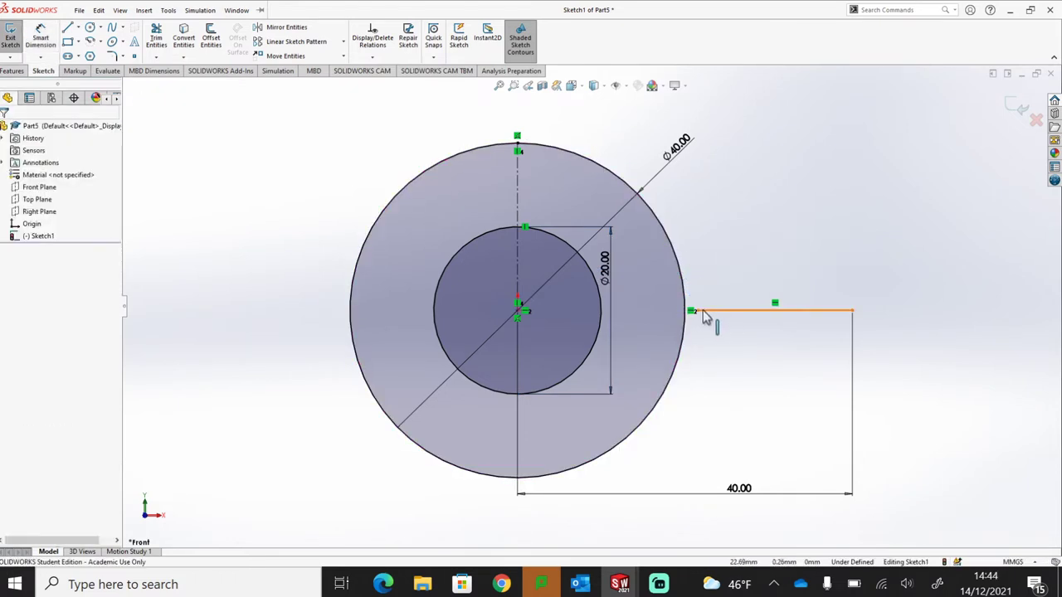
click(667, 313)
drag(624, 320, 619, 310)
click(199, 10)
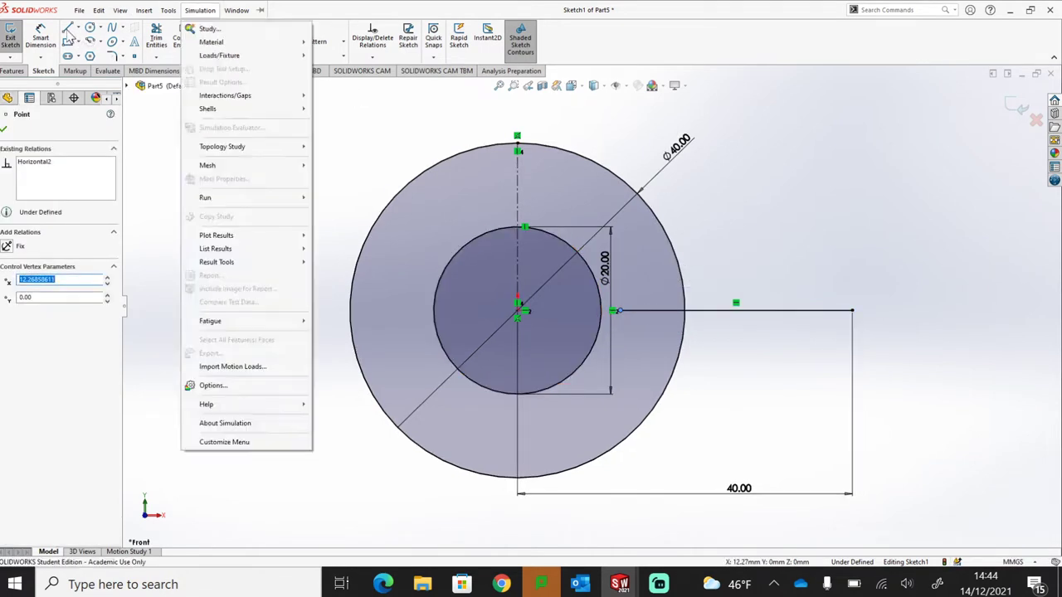
Draw a vertical line about 3.2 mm up from the long line's inner end, then a horizontal line to the inner circle
click(68, 28)
scroll(580, 299, down, 5)
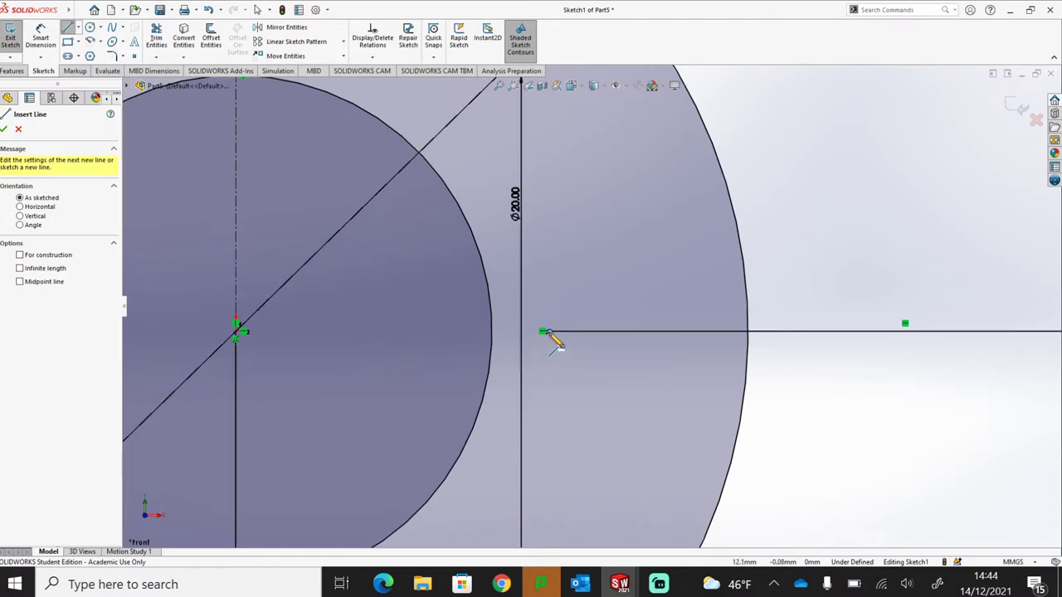
click(544, 332)
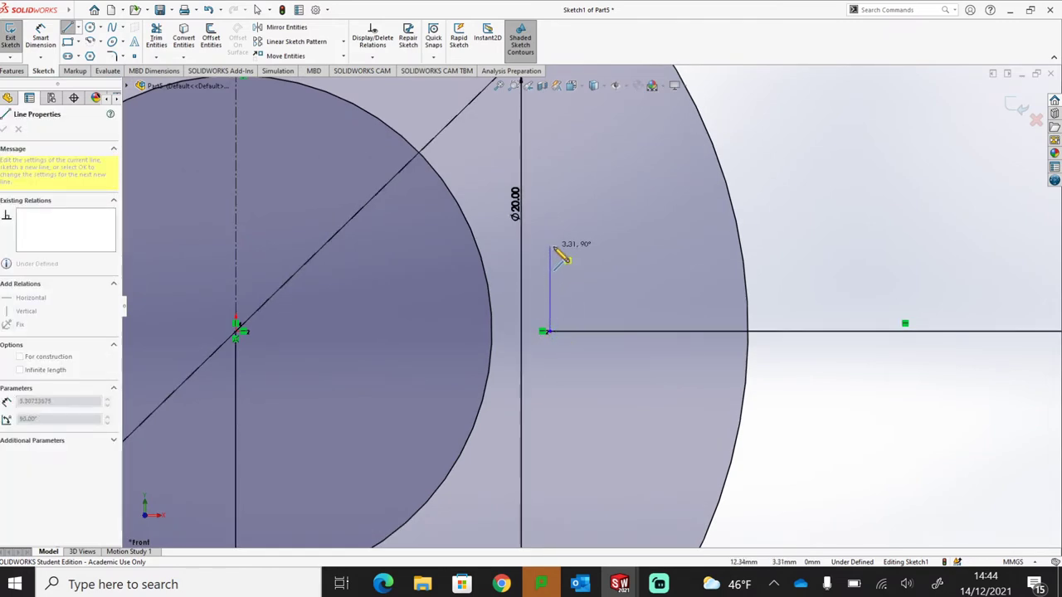
click(549, 248)
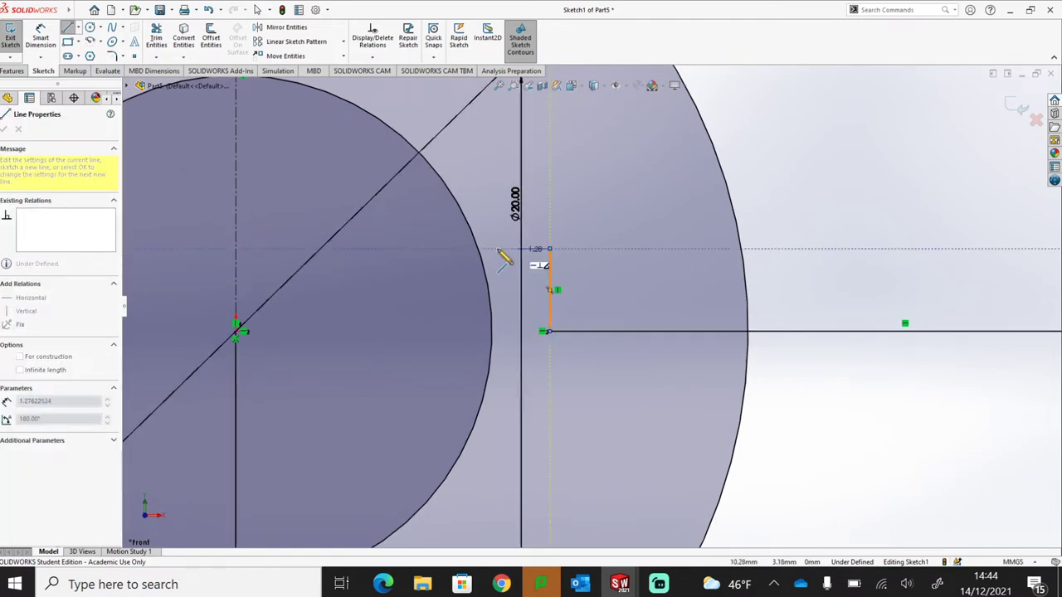
click(482, 249)
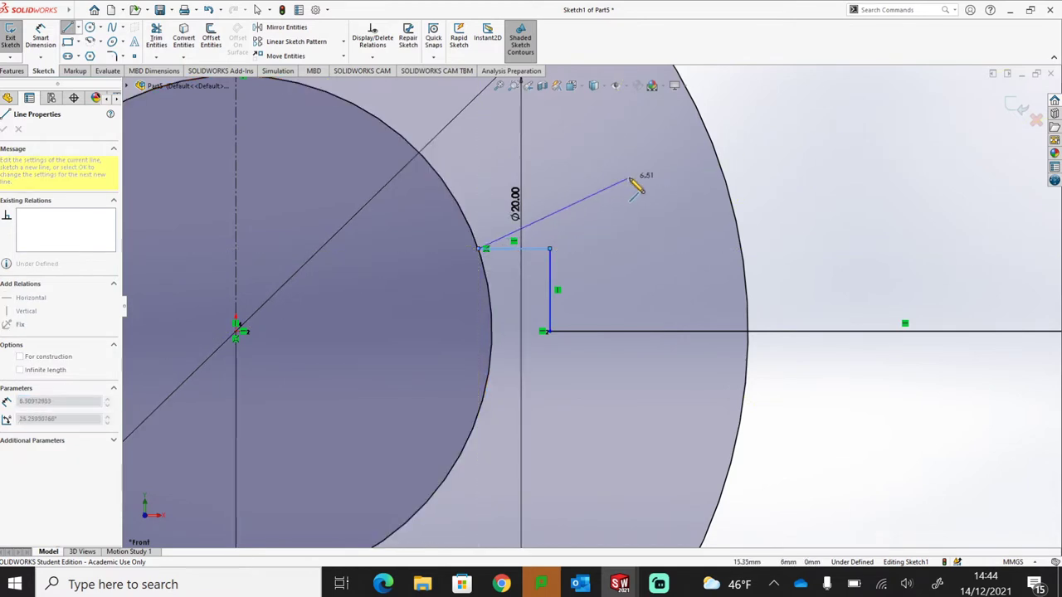
key(Escape)
key(Escape)
scroll(586, 316, up, 4)
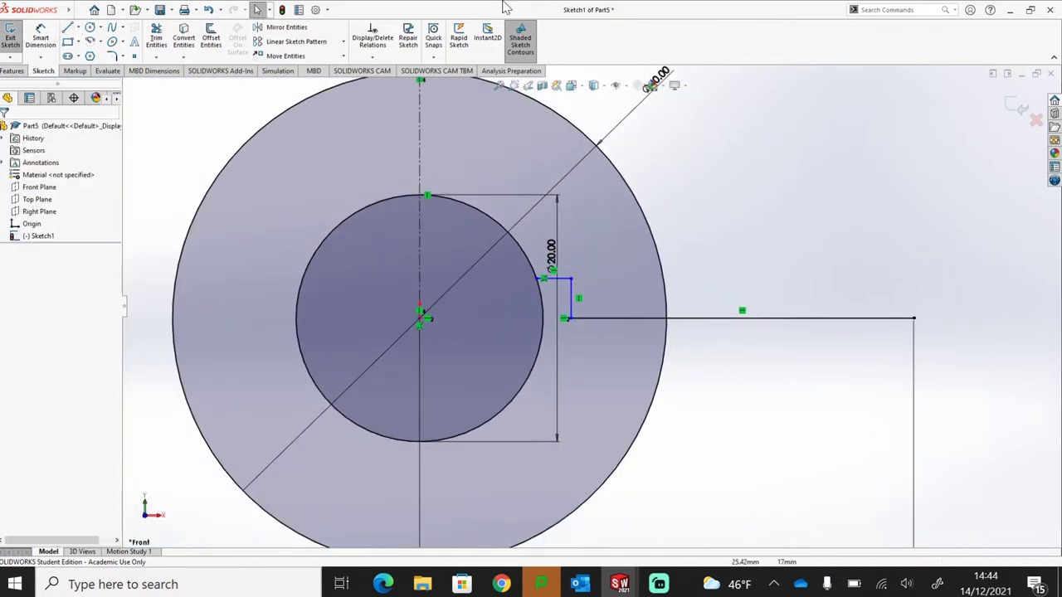
Draw a vertical line about 5.3 mm up from the long line's outer end and a horizontal line back to the outer circle
click(914, 318)
click(913, 253)
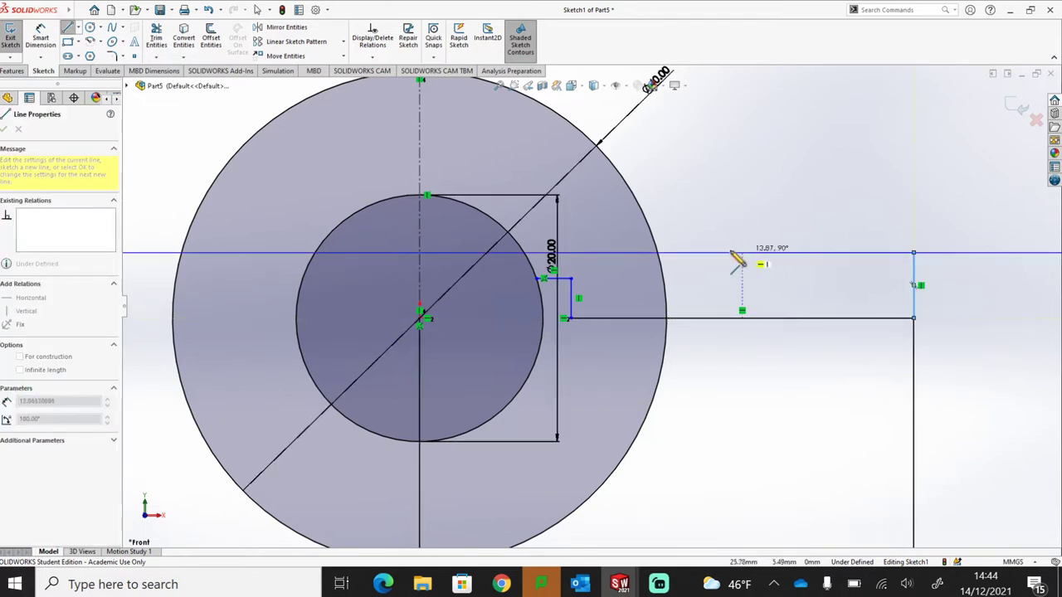
click(664, 253)
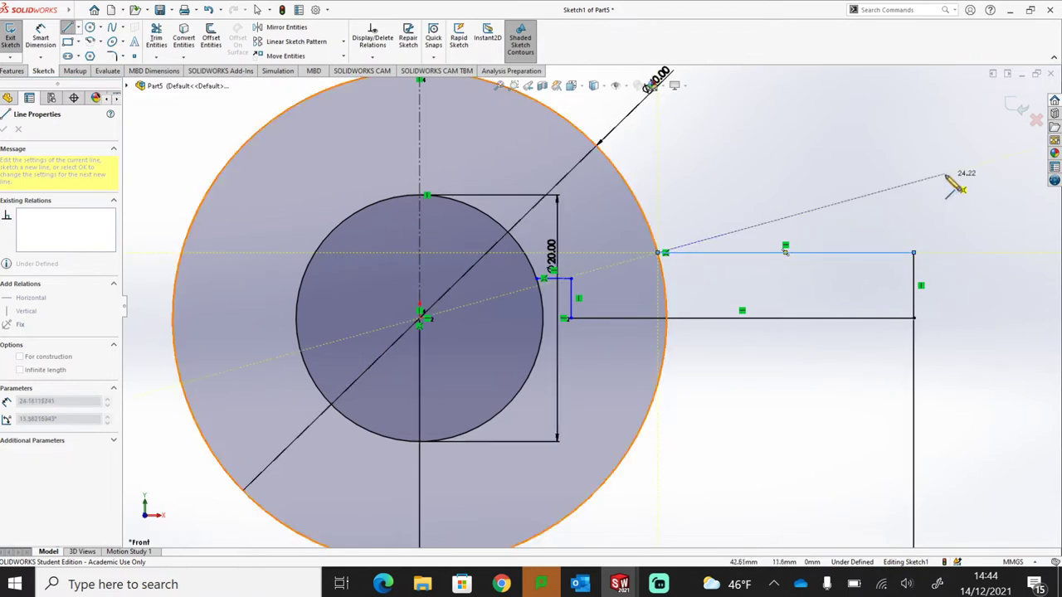
key(Escape)
Dimension the vertical line at the arm's outer end as 8 mm
click(53, 36)
click(916, 279)
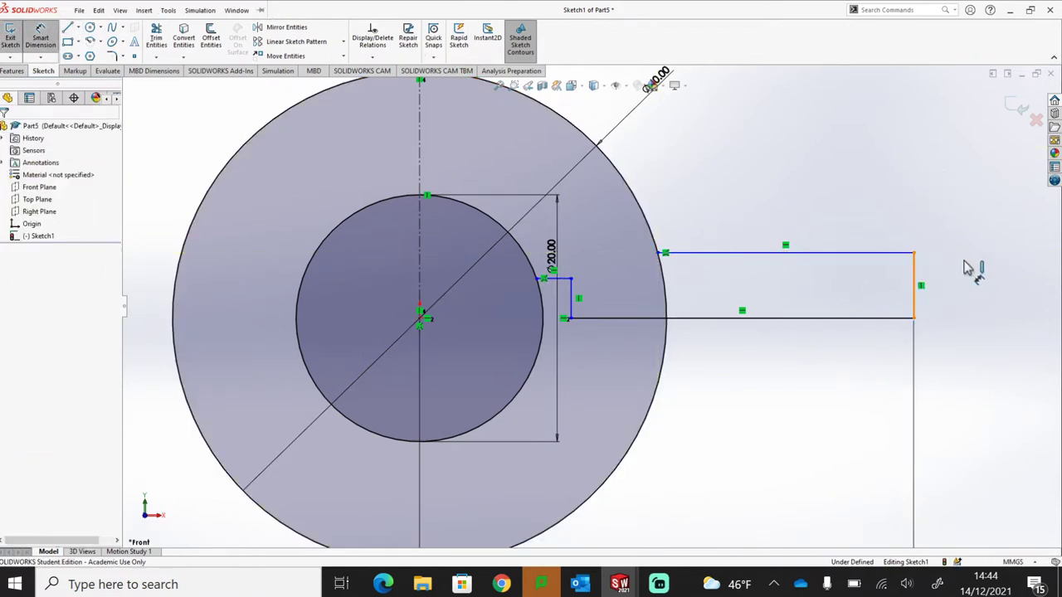
click(980, 286)
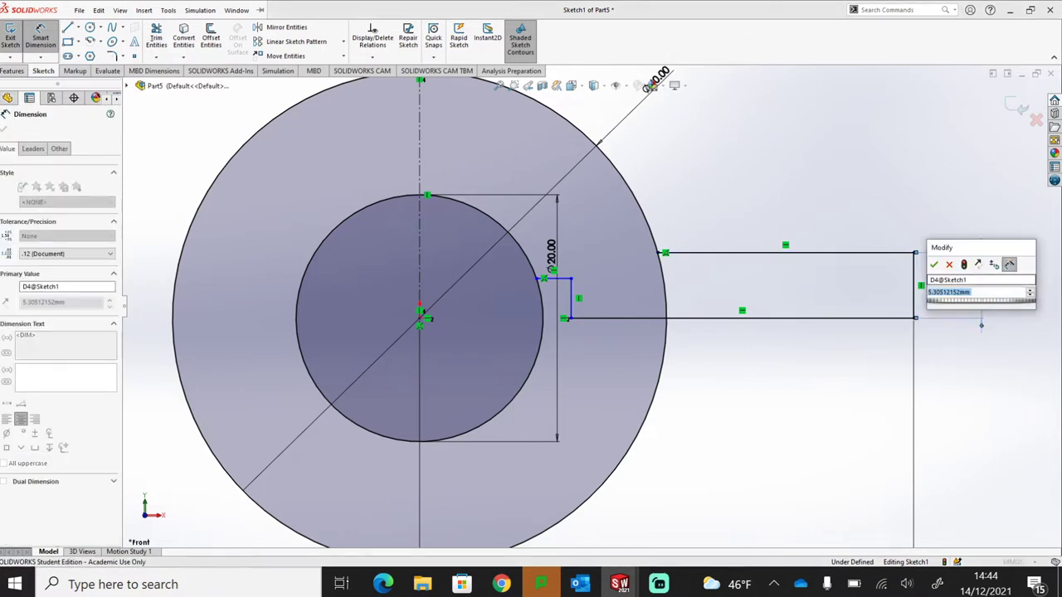
text(8)
key(Return)
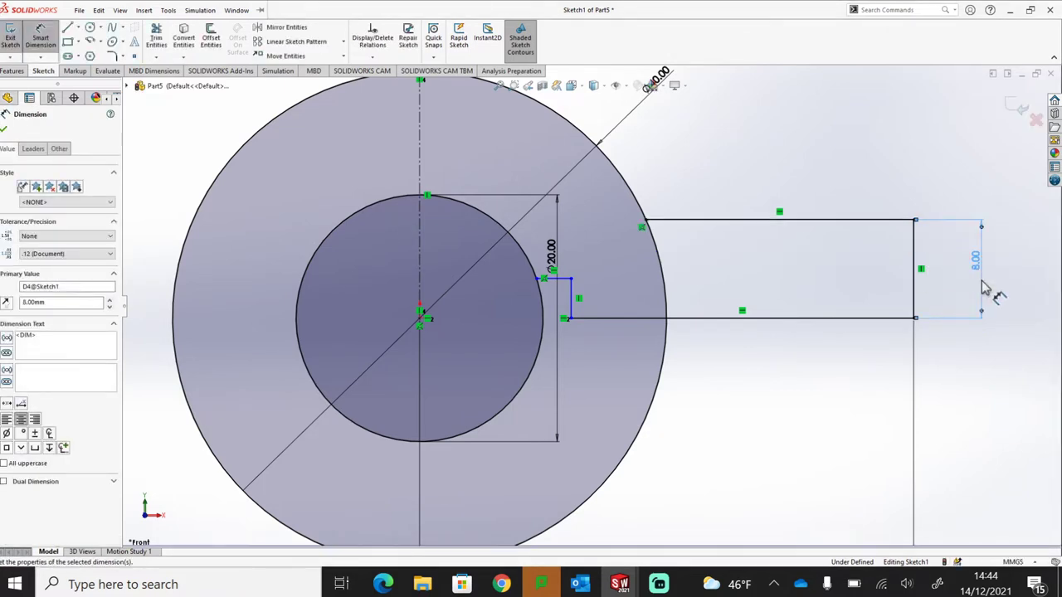
Dimension the short vertical line between the two circles as 2.5 mm
click(573, 296)
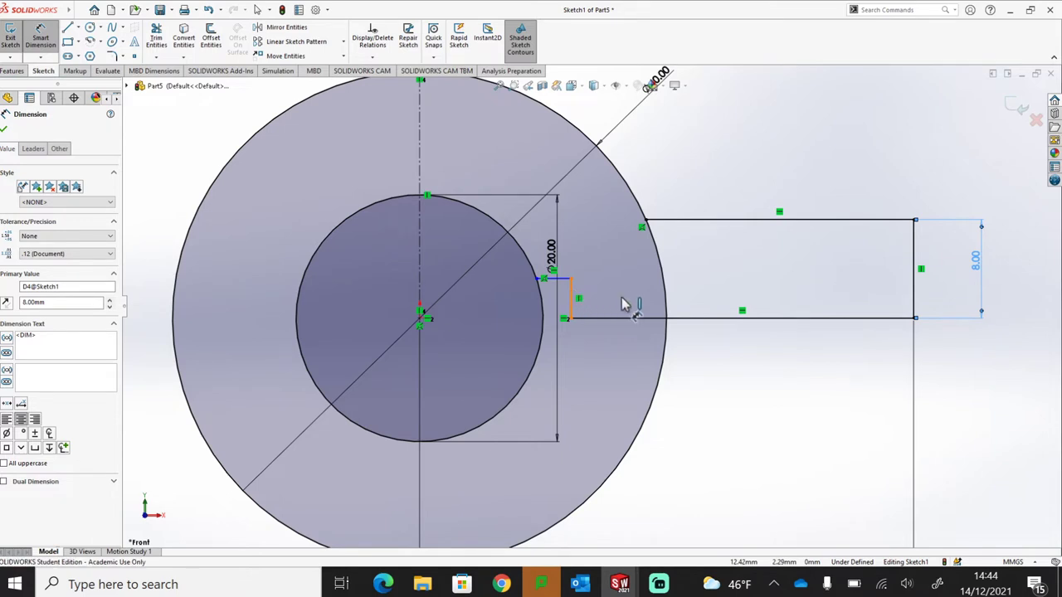
click(702, 384)
text(.)
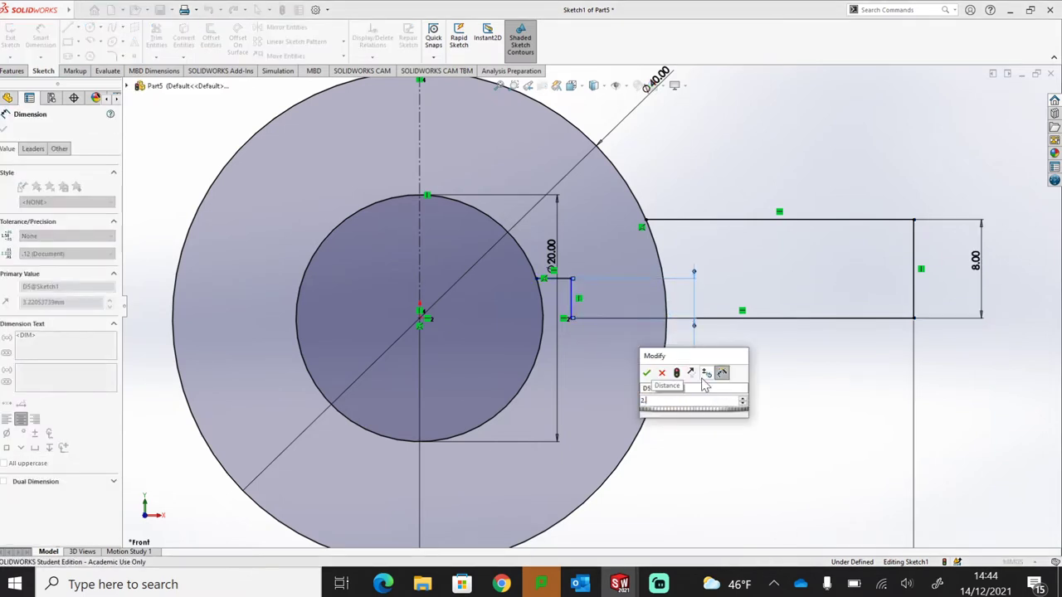
text(5)
key(Return)
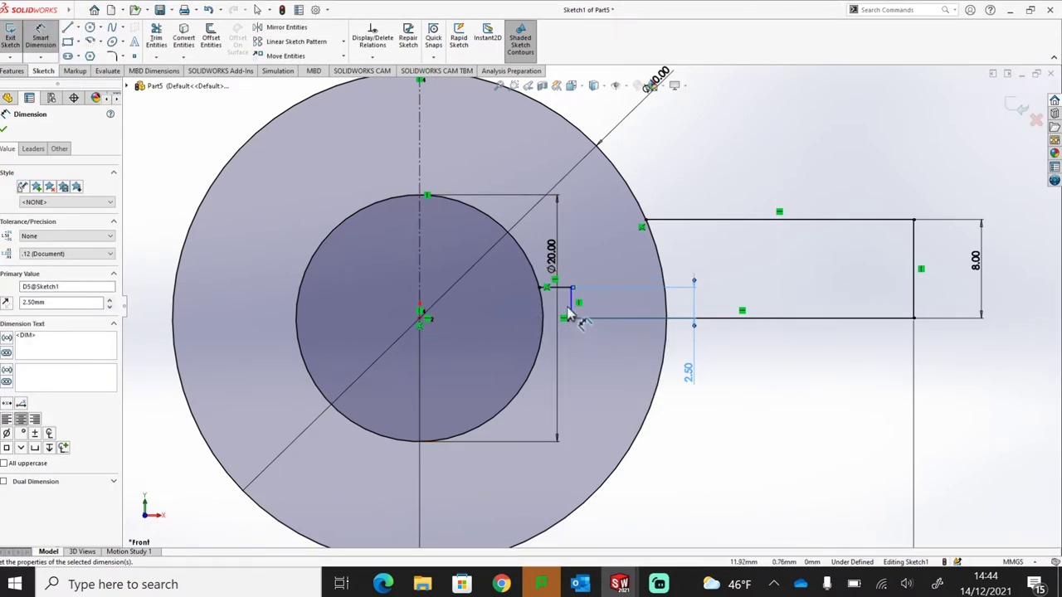
Dimension the horizontal distance from the vertical centerline to the long horizontal line's inner end as 16 mm
mouse_move(569, 319)
mouse_down()
mouse_move(422, 284)
mouse_move(423, 297)
mouse_up()
click(421, 299)
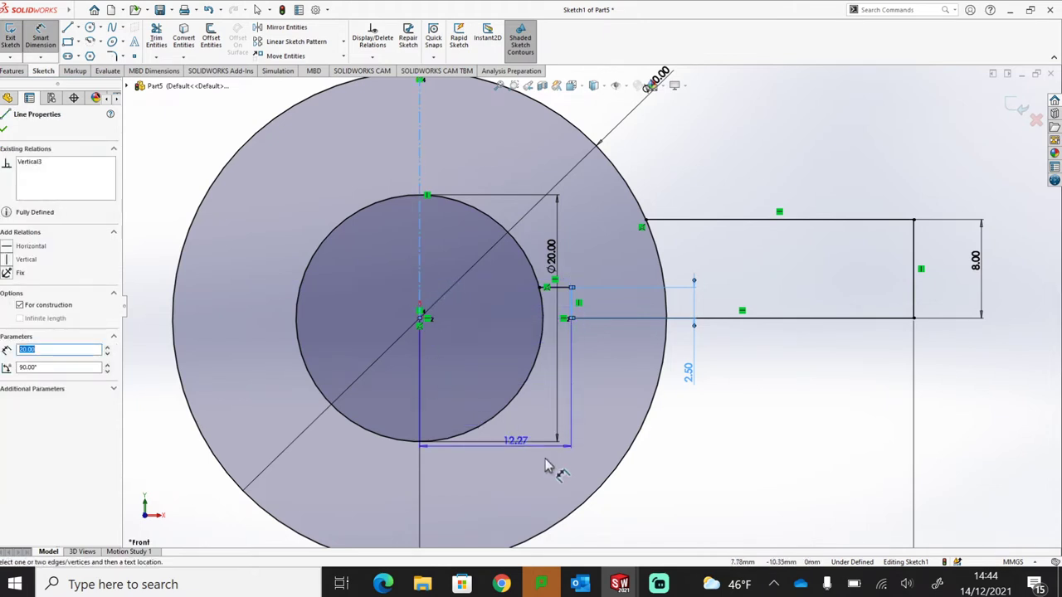
click(498, 477)
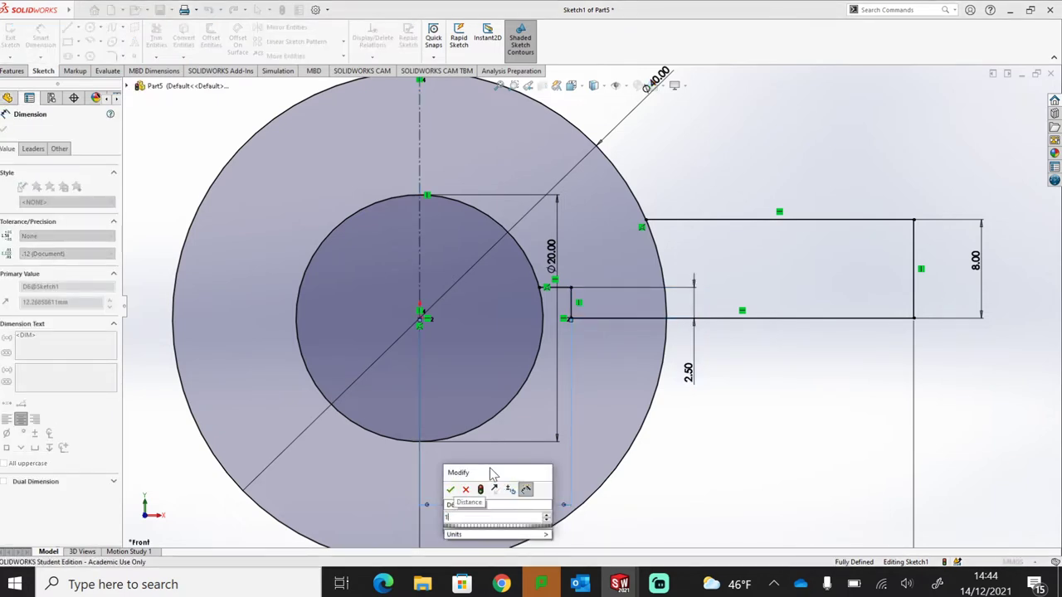
key(Return)
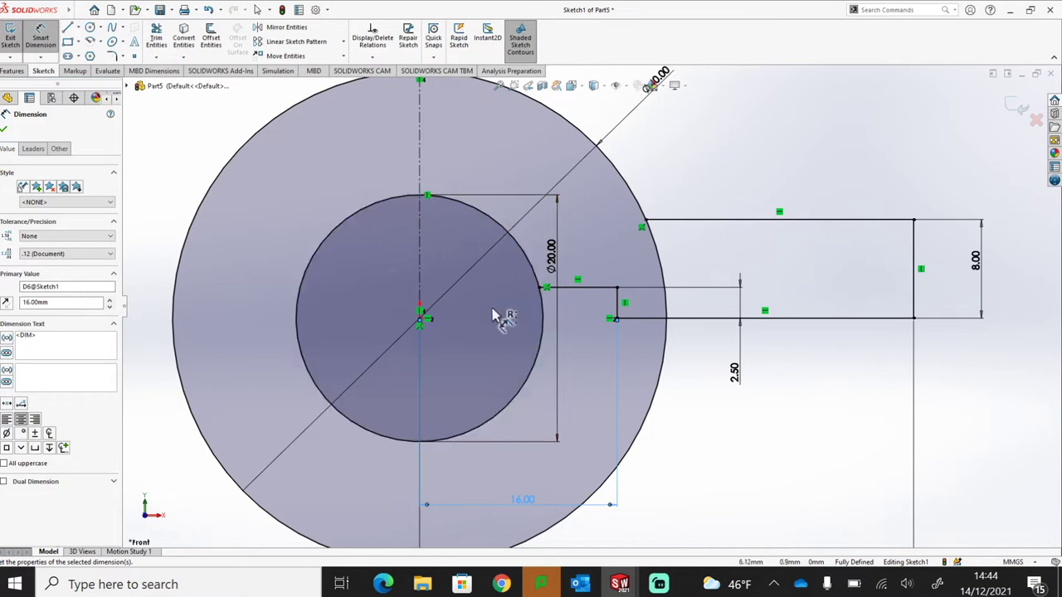
key(f)
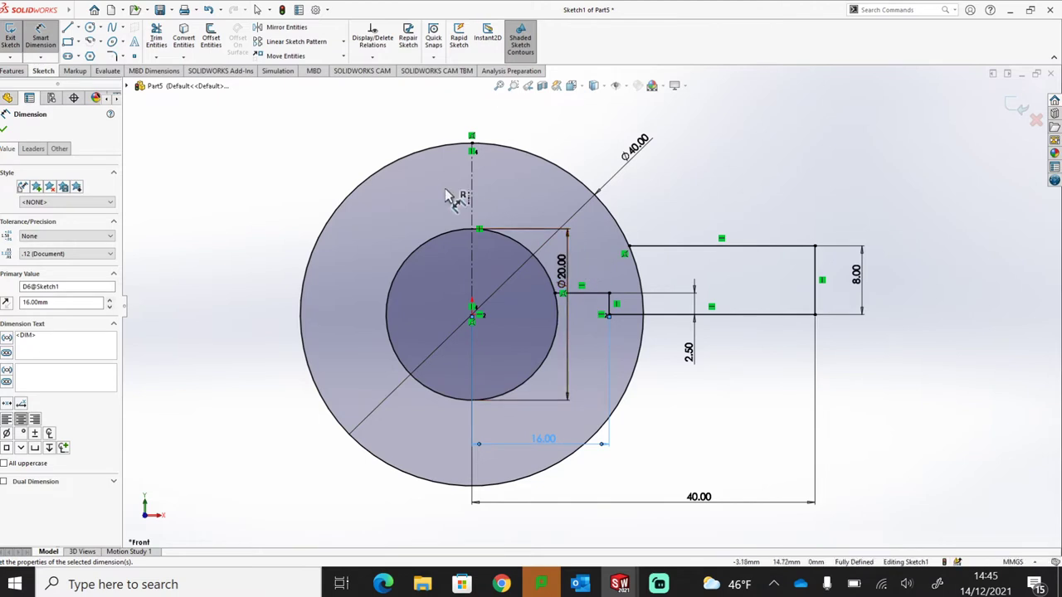
Trim both circles to the upper arcs between the vertical centerline and the arm's horizontal lines, removing the outer arc crossing the arm
mouse_move(105, 19)
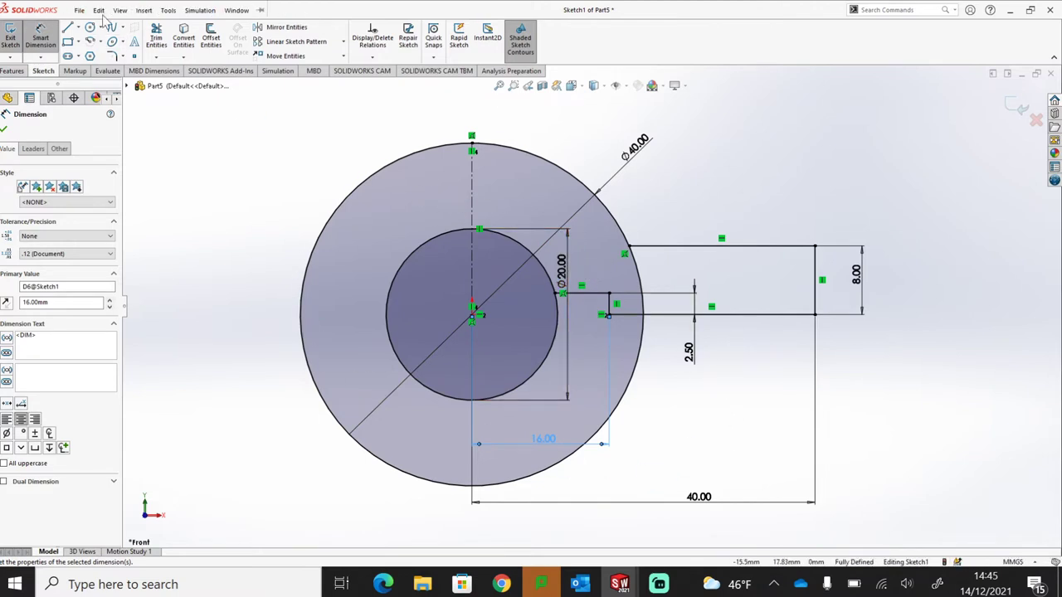
click(157, 38)
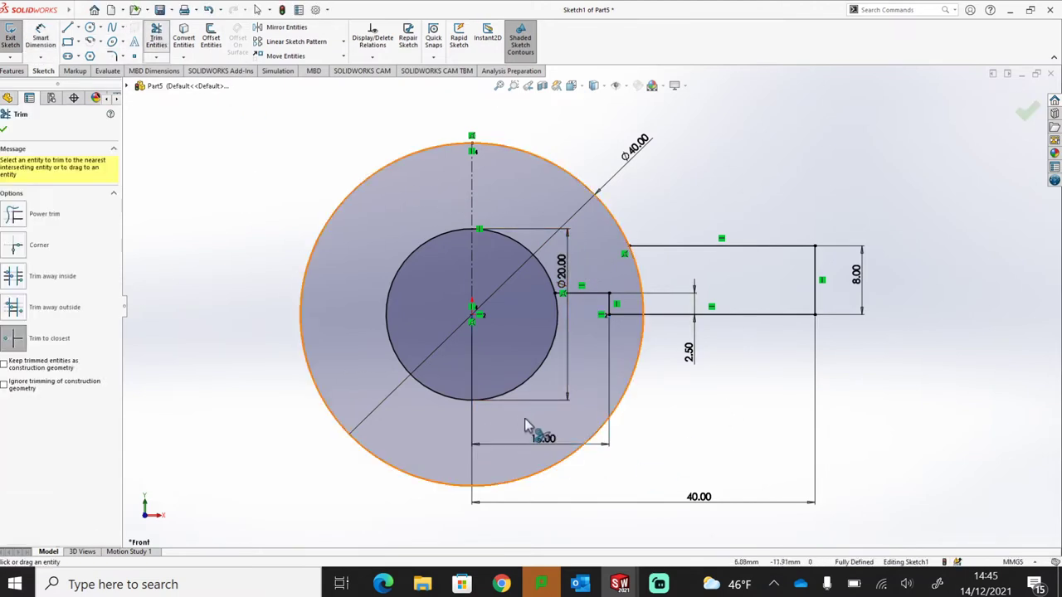
click(622, 403)
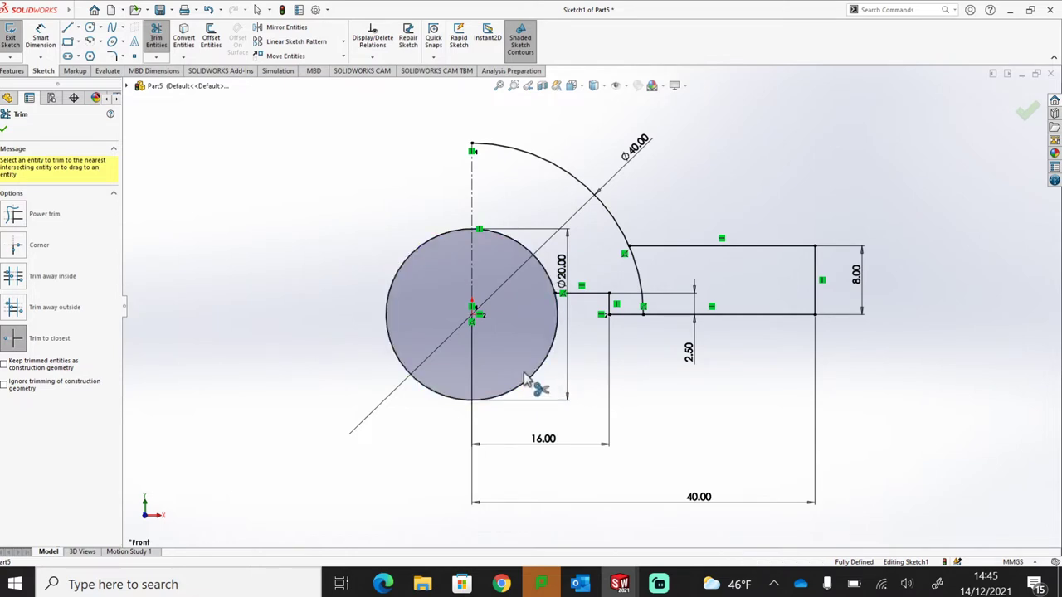
click(408, 375)
click(637, 272)
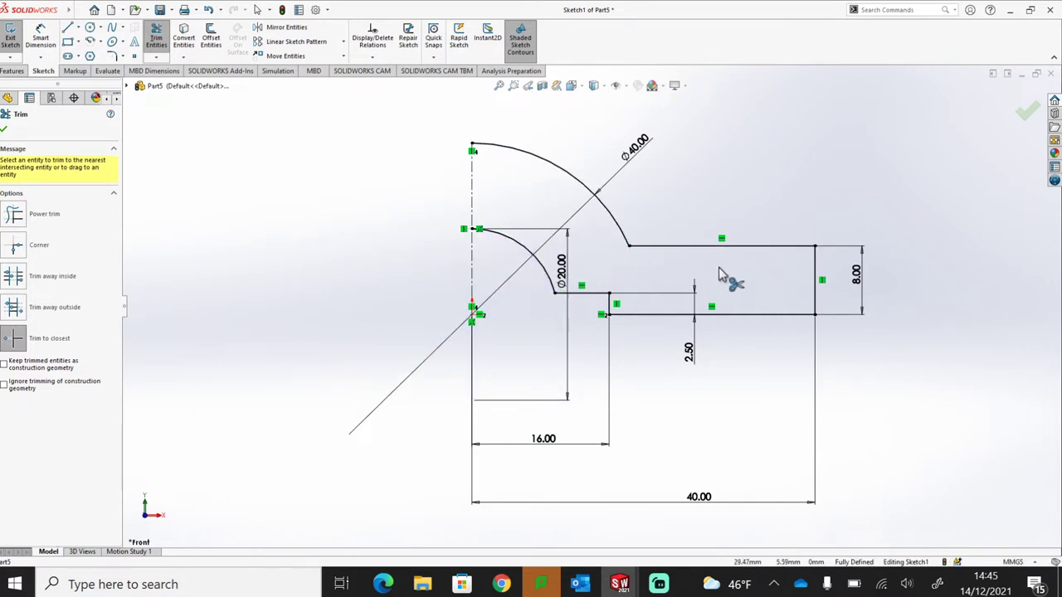
Draw a vertical line about 9.6 mm long on the centerline between the upper ends of the outer and inner arcs
click(77, 33)
click(69, 29)
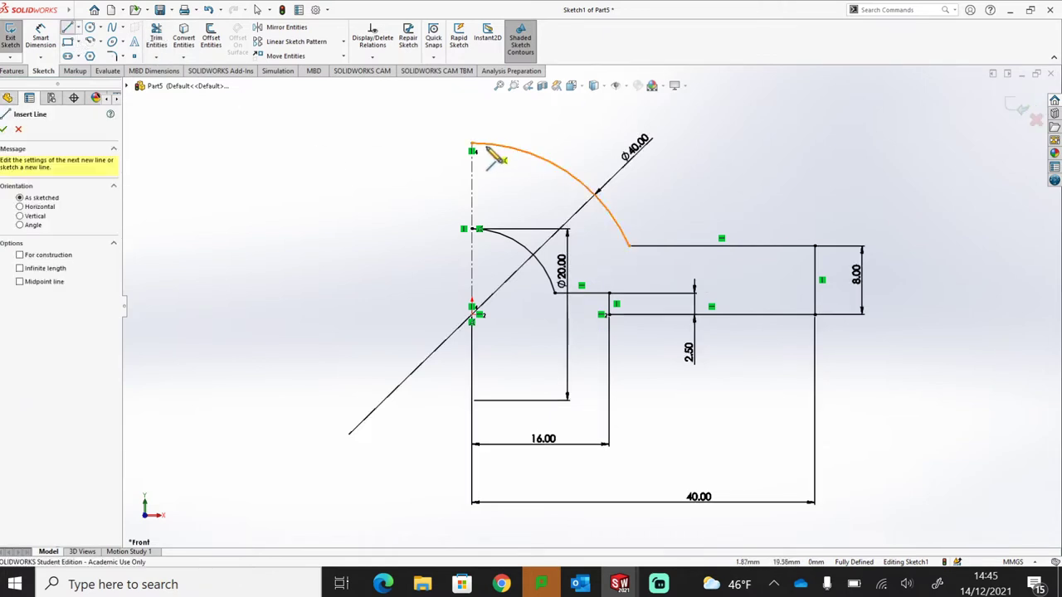
drag(472, 146, 472, 229)
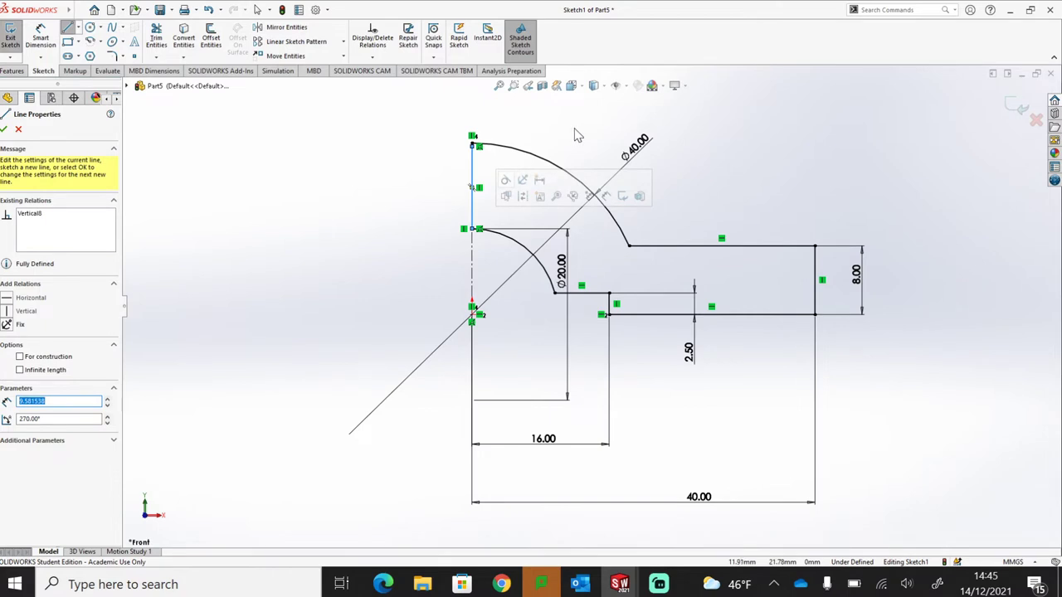
key(Escape)
key(Escape)
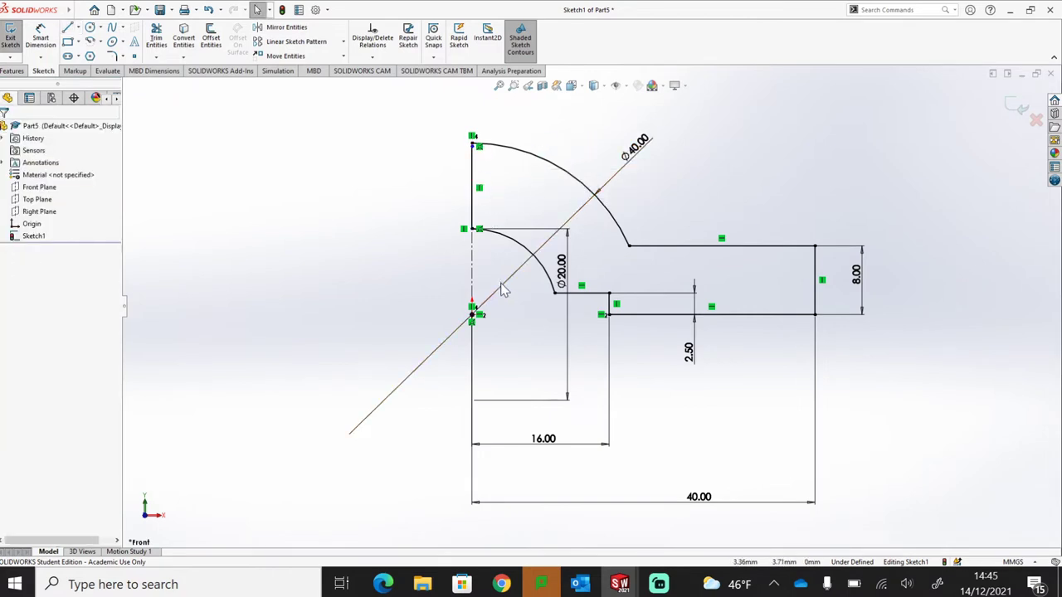
Start an Extruded Boss/Base using the enclosed bracket profile region as the selected contour, with Thin Feature turned off
click(14, 71)
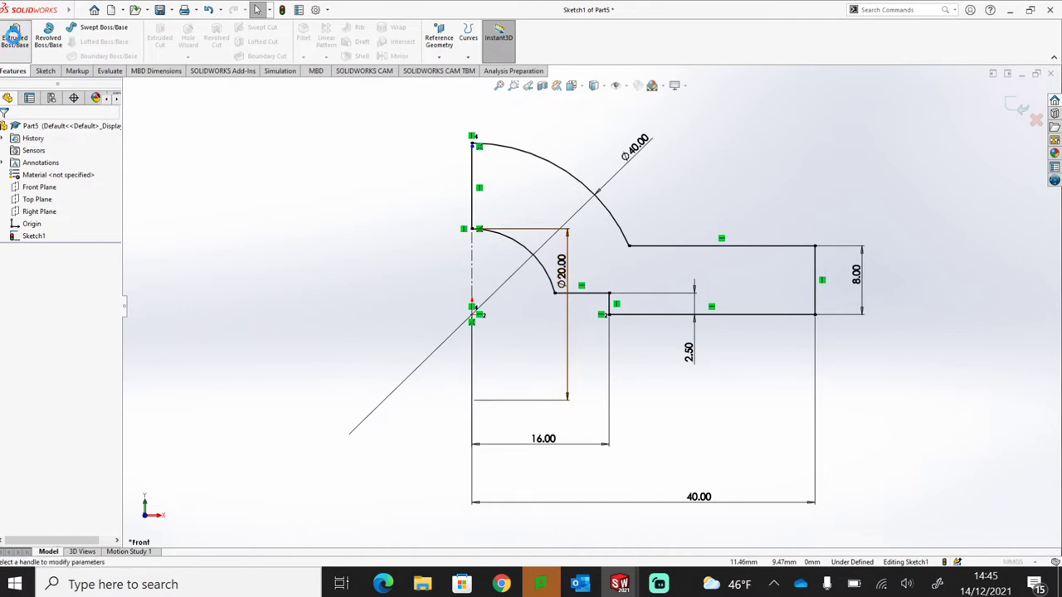
click(13, 36)
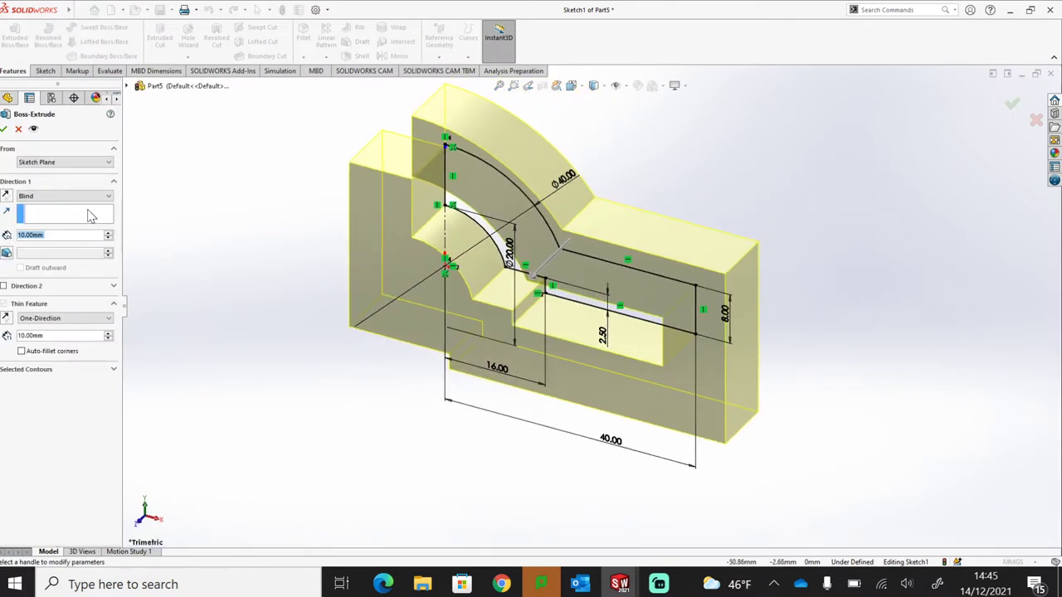
click(29, 370)
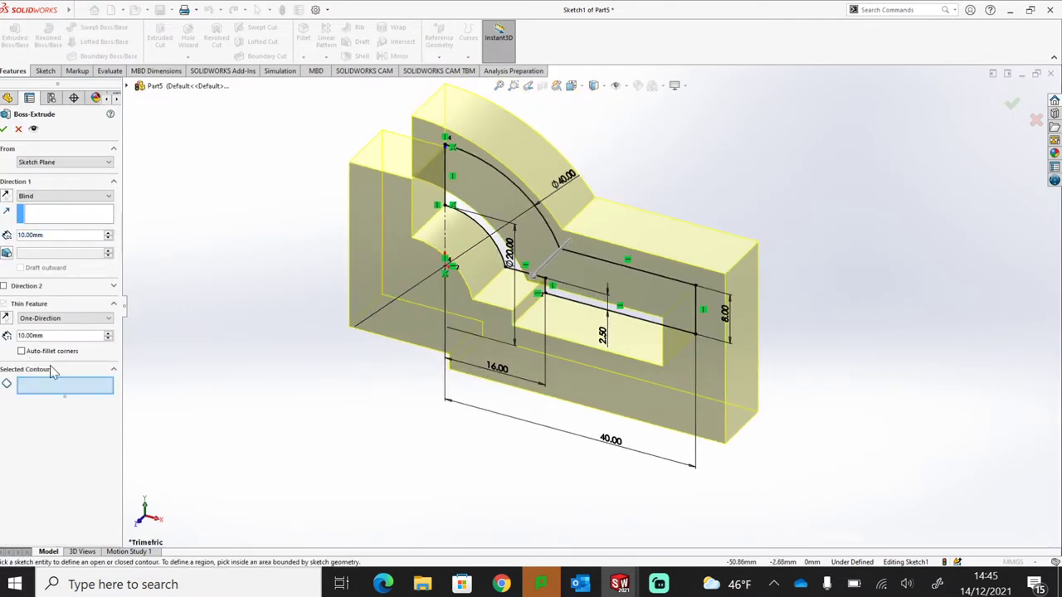
mouse_move(484, 238)
middle_down()
mouse_move(488, 216)
mouse_move(502, 249)
middle_up()
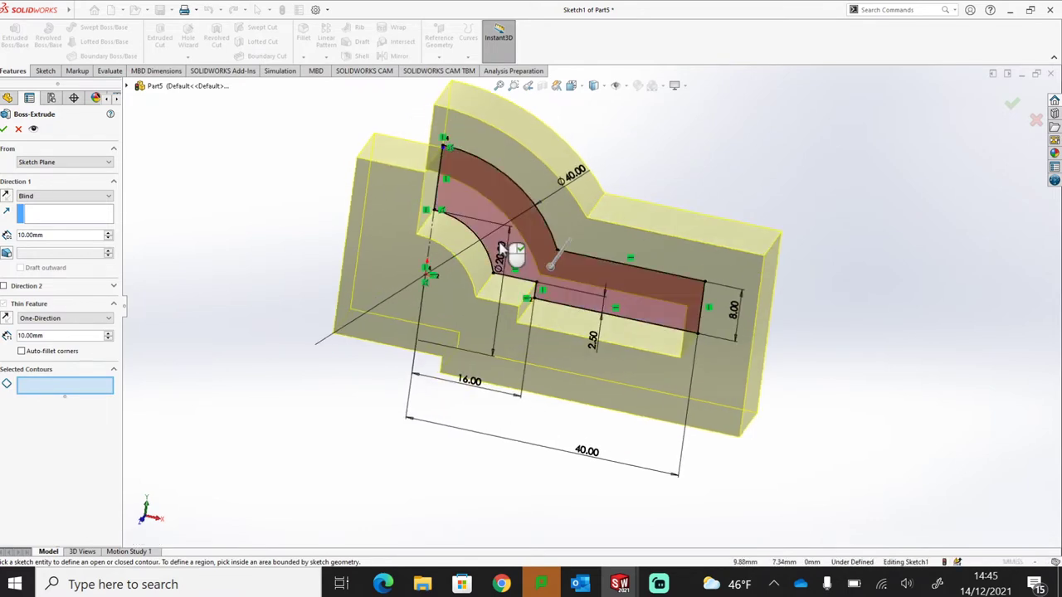
click(496, 248)
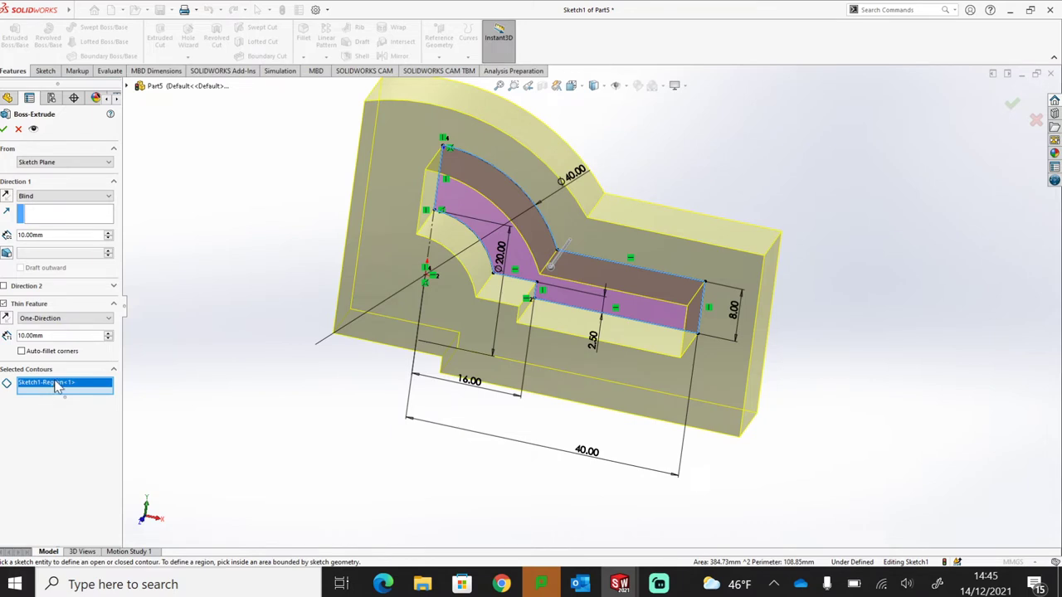
click(4, 304)
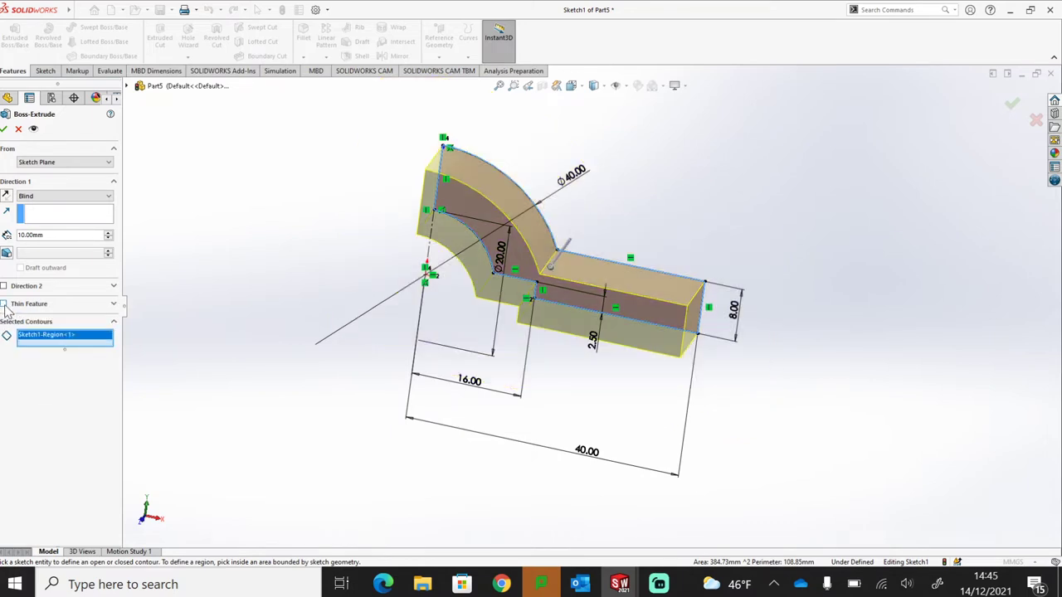
Set the boss extrusion's end condition to Mid Plane
middle_drag(478, 412, 623, 332)
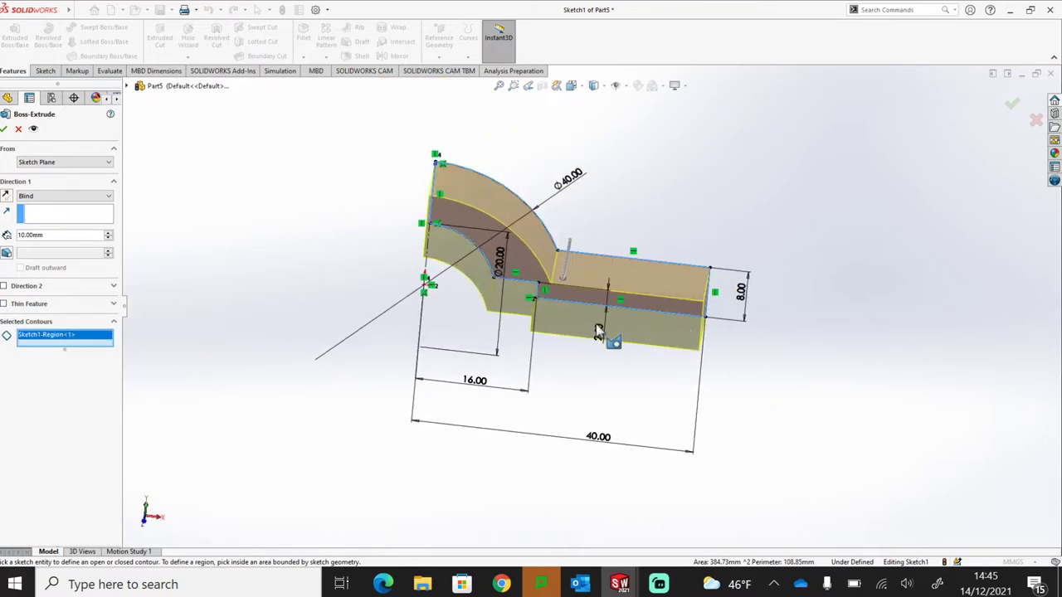
mouse_move(688, 357)
middle_down()
mouse_move(701, 310)
mouse_move(693, 304)
mouse_move(564, 280)
middle_up()
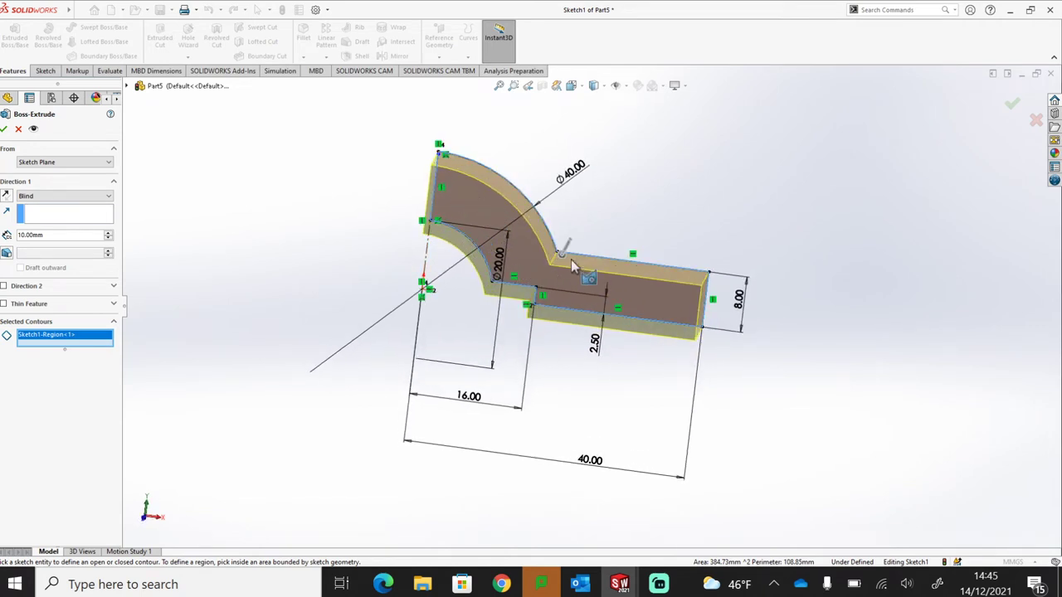
click(43, 198)
click(65, 242)
middle_drag(901, 390, 799, 387)
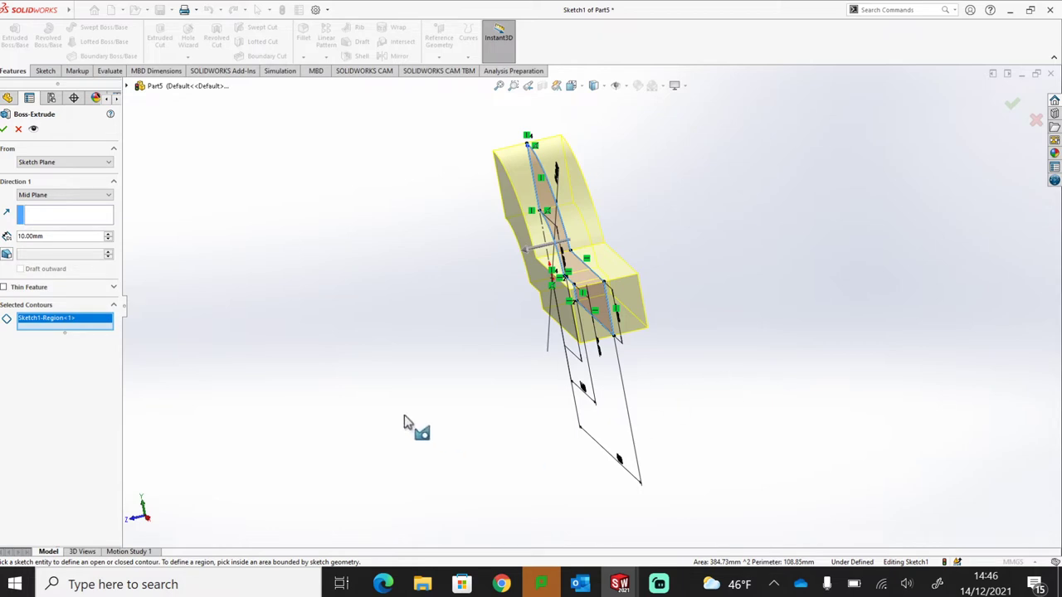
Set the mid-plane extrusion depth to 60 mm and complete the half-bracket boss
double_click(49, 238)
text(60)
key(Return)
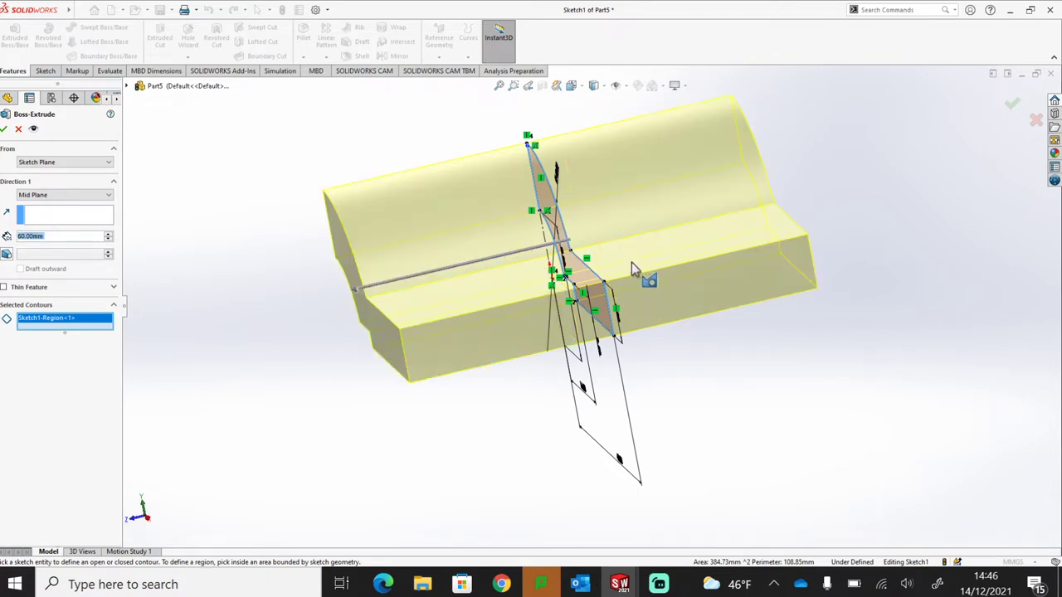
middle_drag(630, 265, 669, 303)
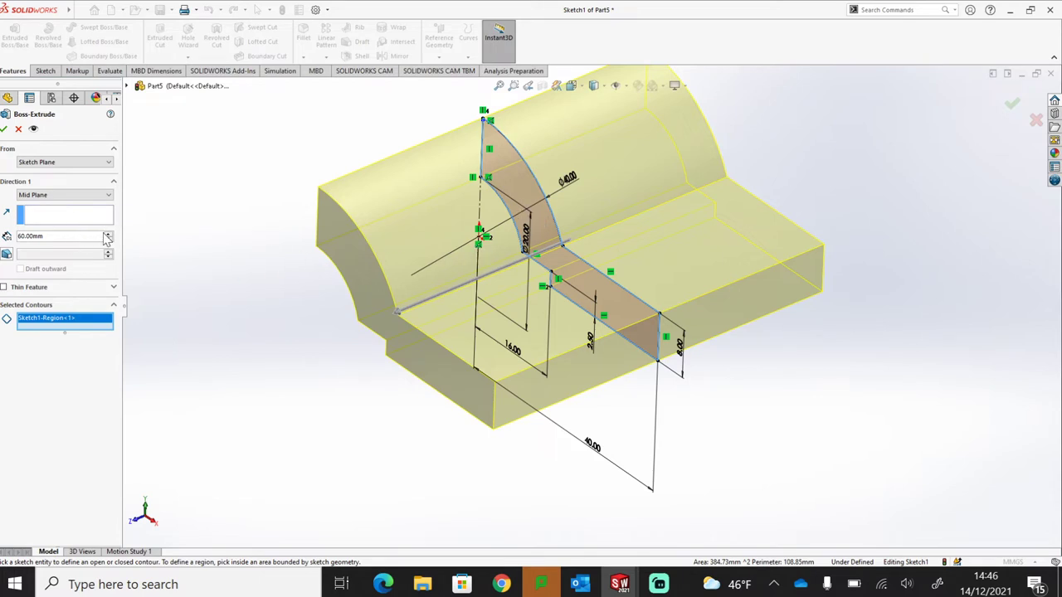
click(4, 130)
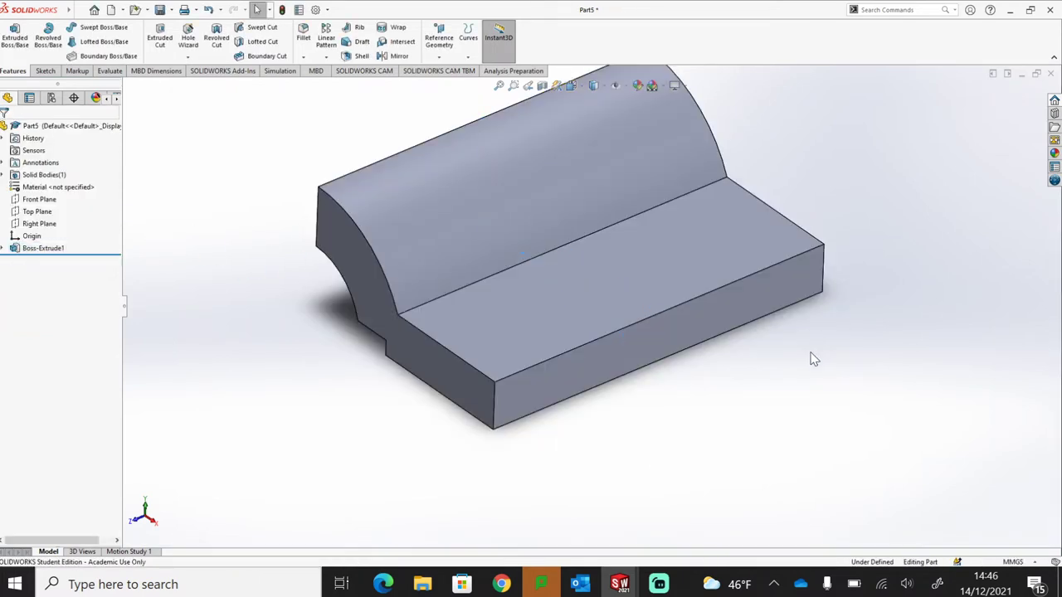
key(f)
mouse_move(809, 354)
middle_down()
mouse_move(893, 321)
mouse_move(873, 348)
mouse_move(879, 308)
mouse_move(871, 332)
middle_up()
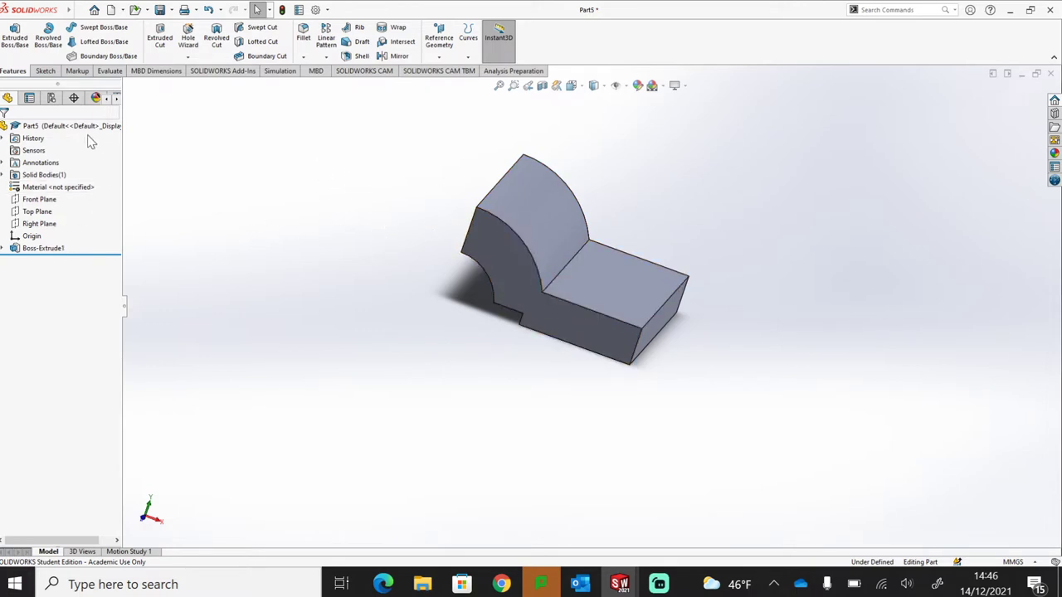
Mirror the extruded half bracket about the Right Plane to complete the symmetrical body
click(397, 57)
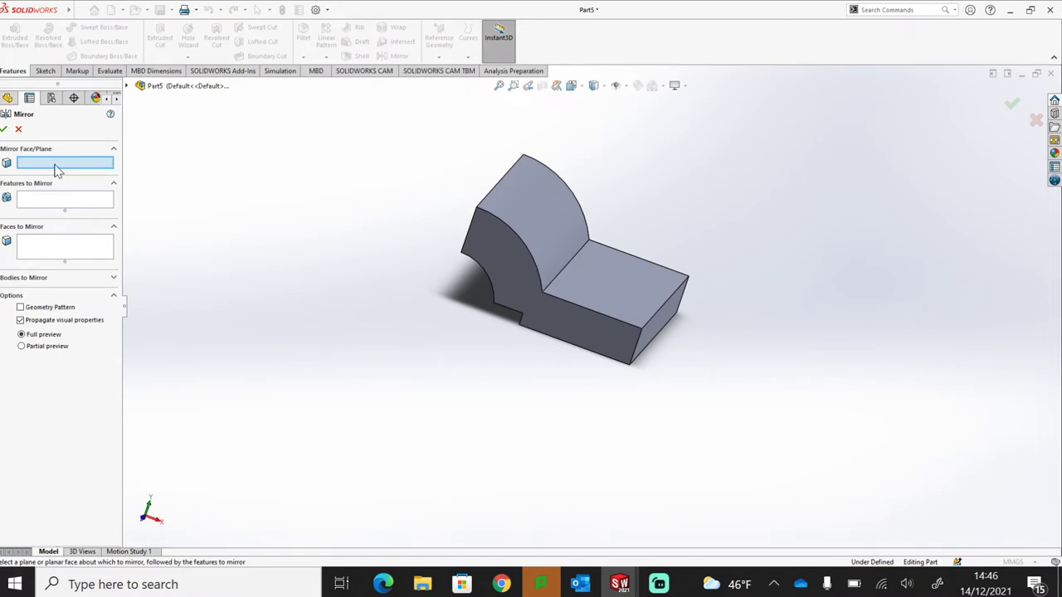
middle_drag(340, 276, 512, 219)
click(523, 226)
middle_drag(440, 294, 477, 217)
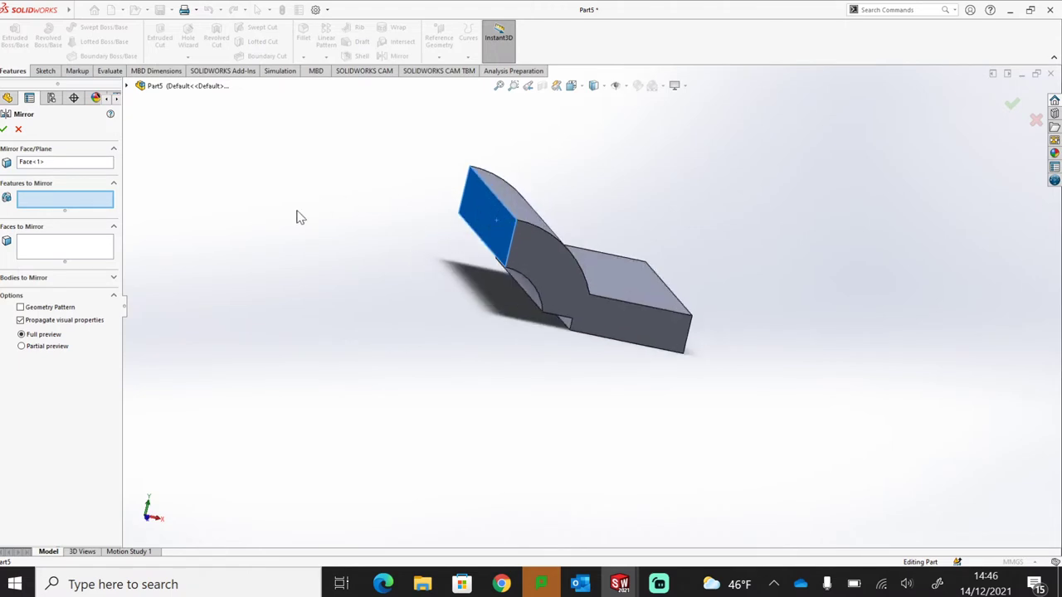
click(60, 166)
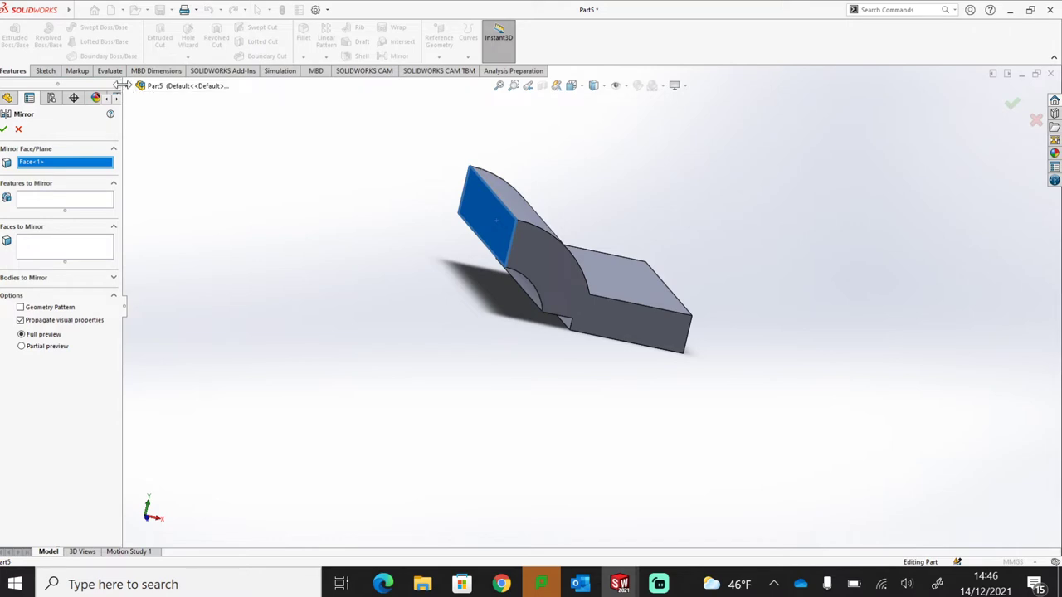
click(127, 85)
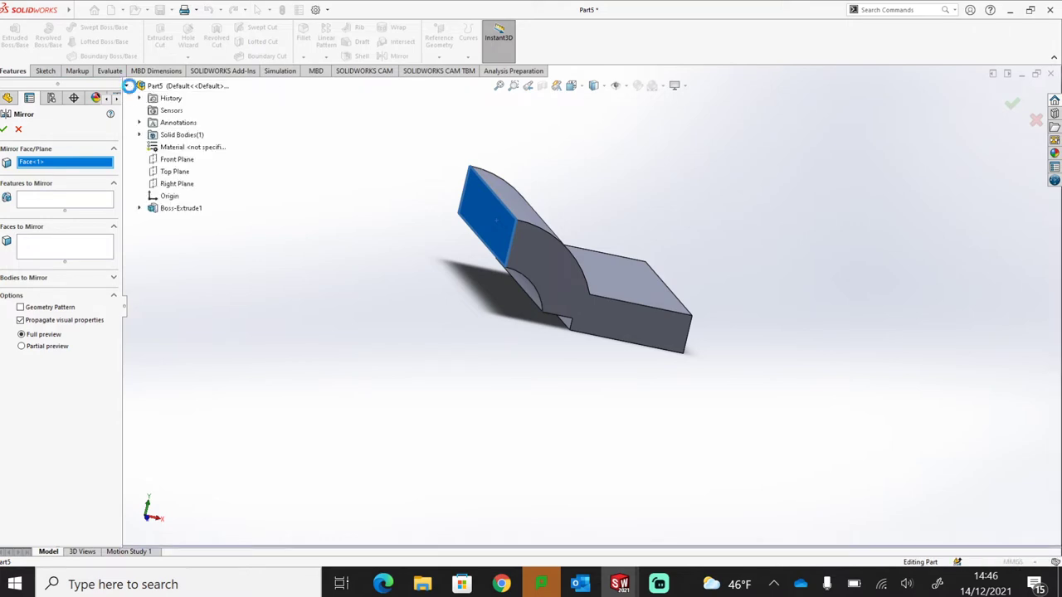
click(182, 185)
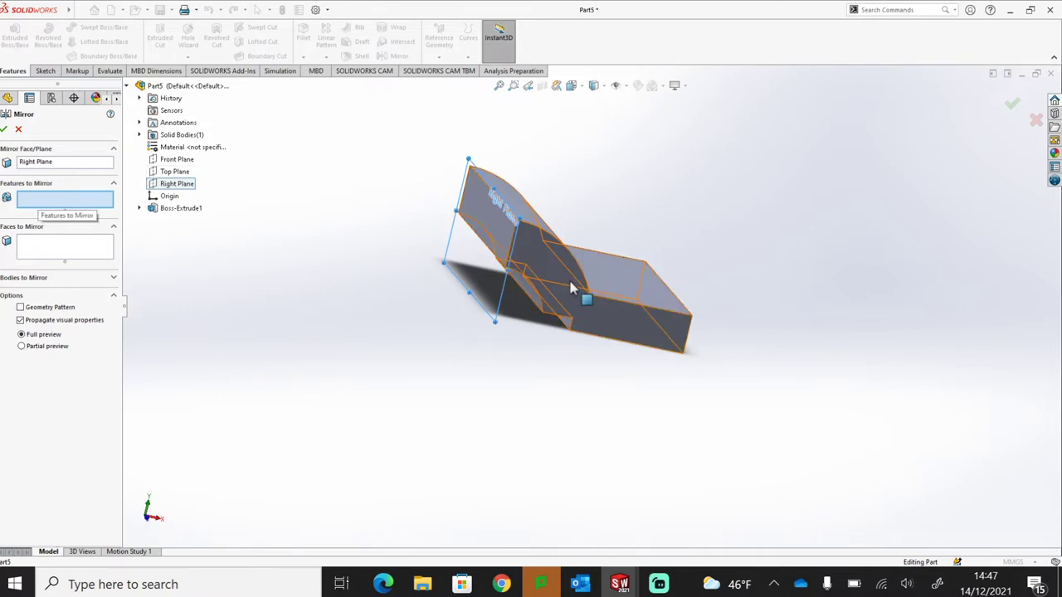
click(617, 303)
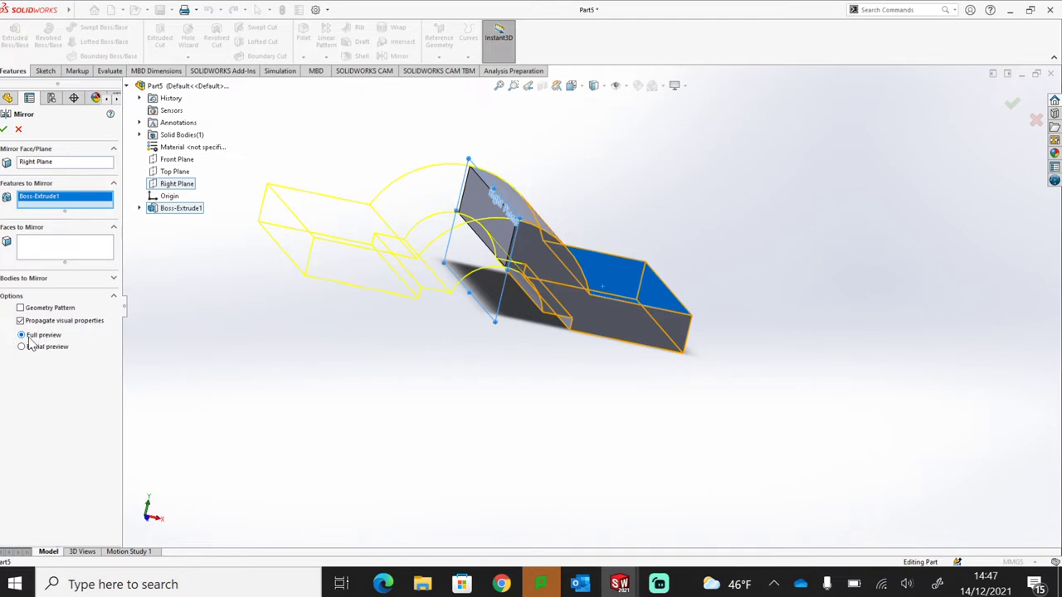
click(5, 130)
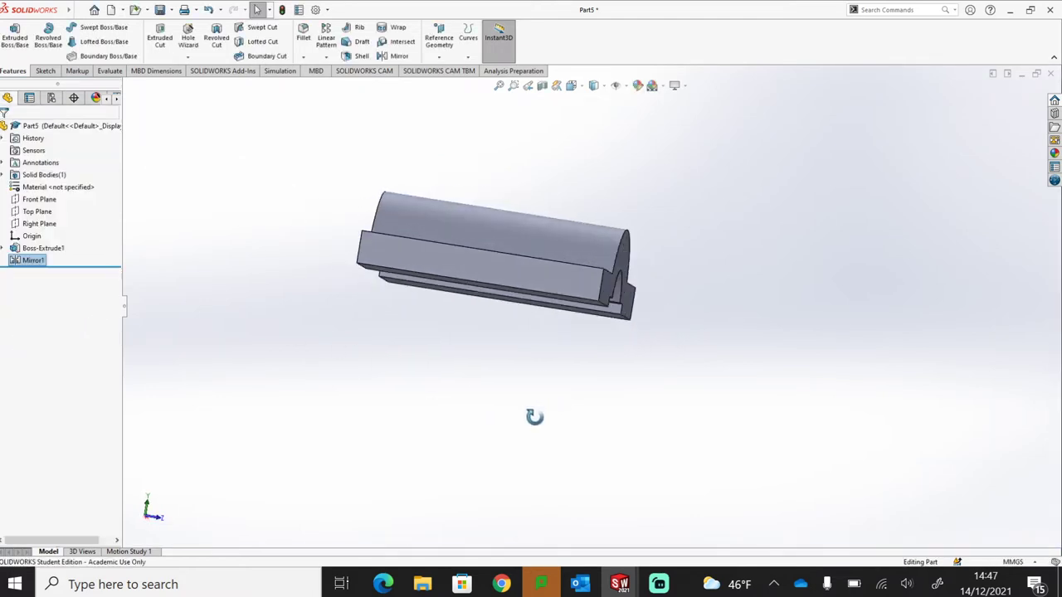
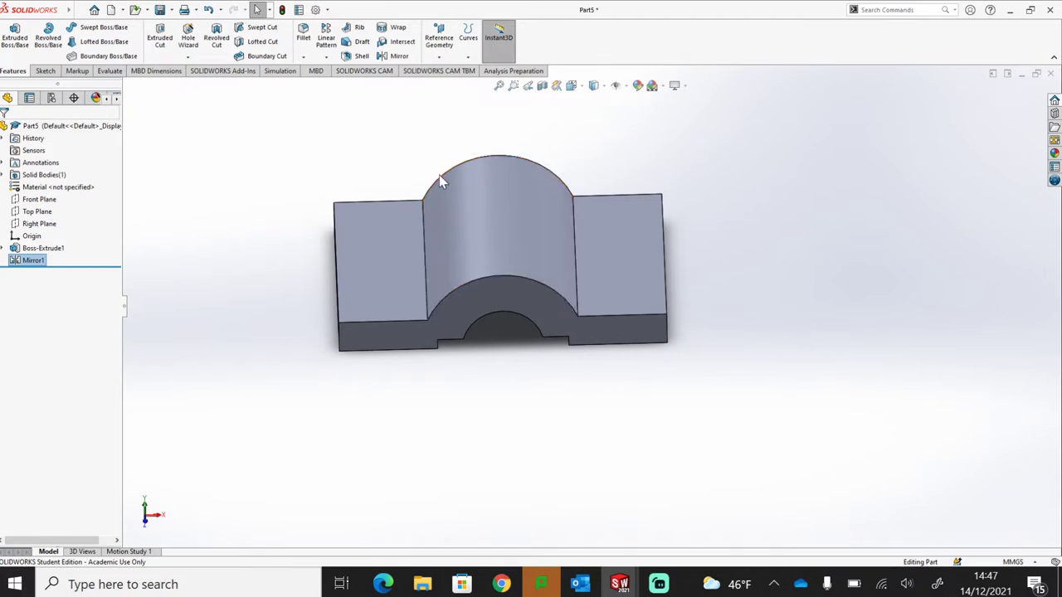
middle_drag(516, 383, 514, 350)
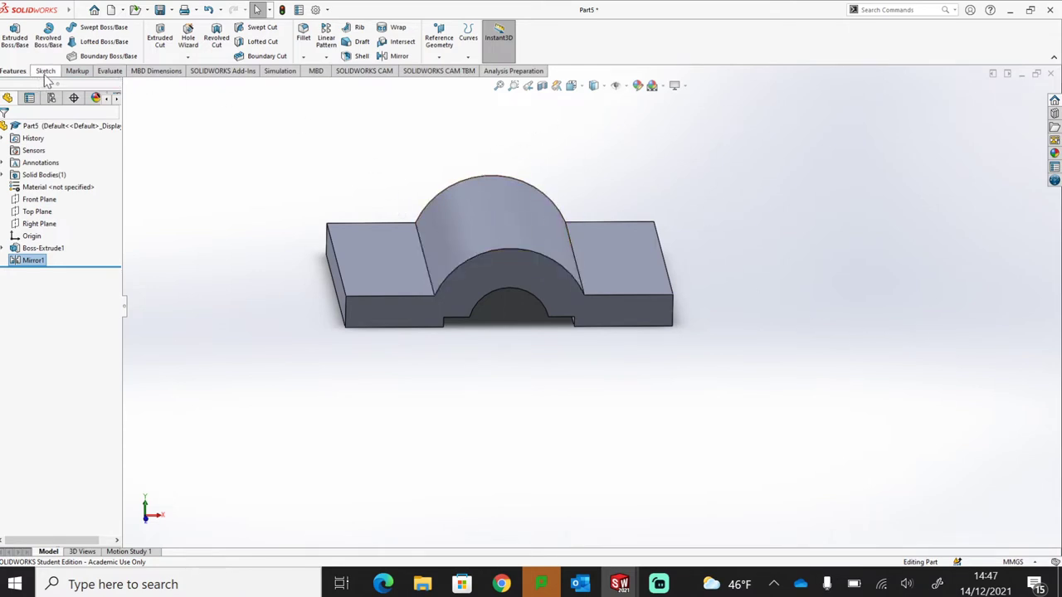
Sketch a circle of about 22.8 mm radius centred on the origin, on the upper face of the mirrored flange
click(404, 270)
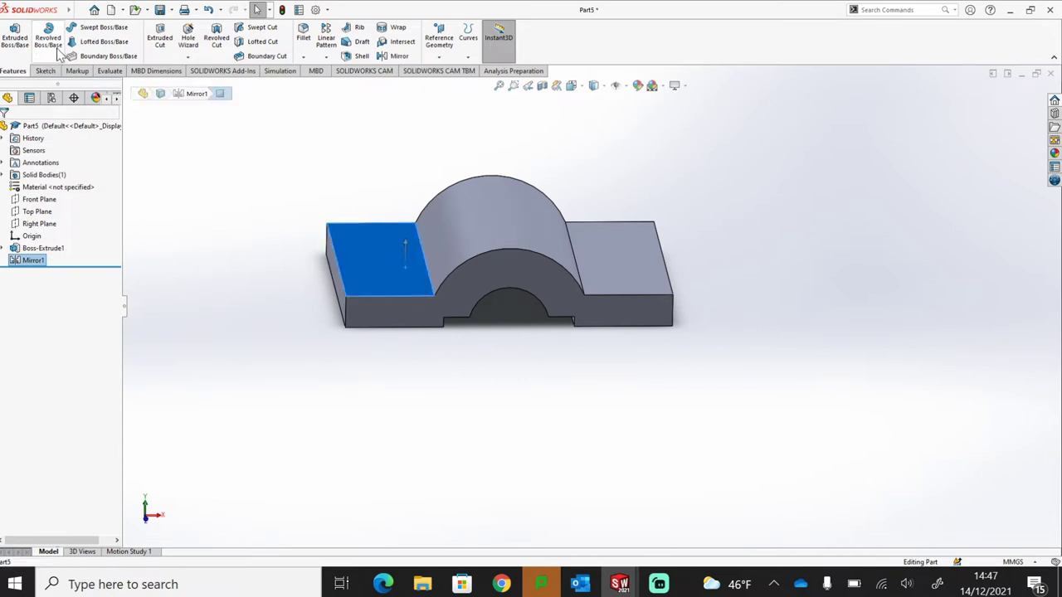
click(44, 71)
click(10, 35)
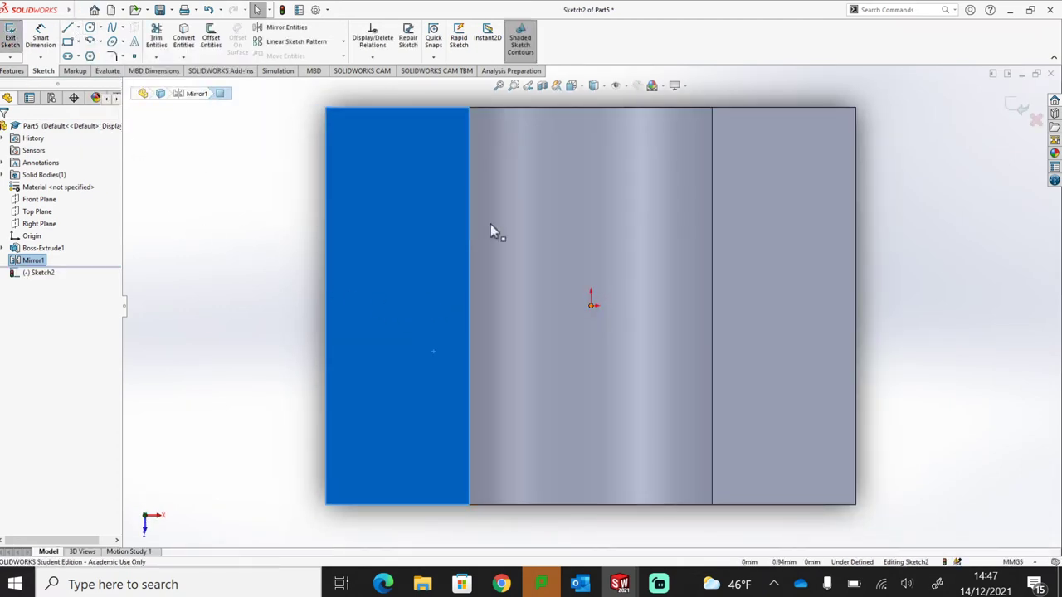
click(89, 27)
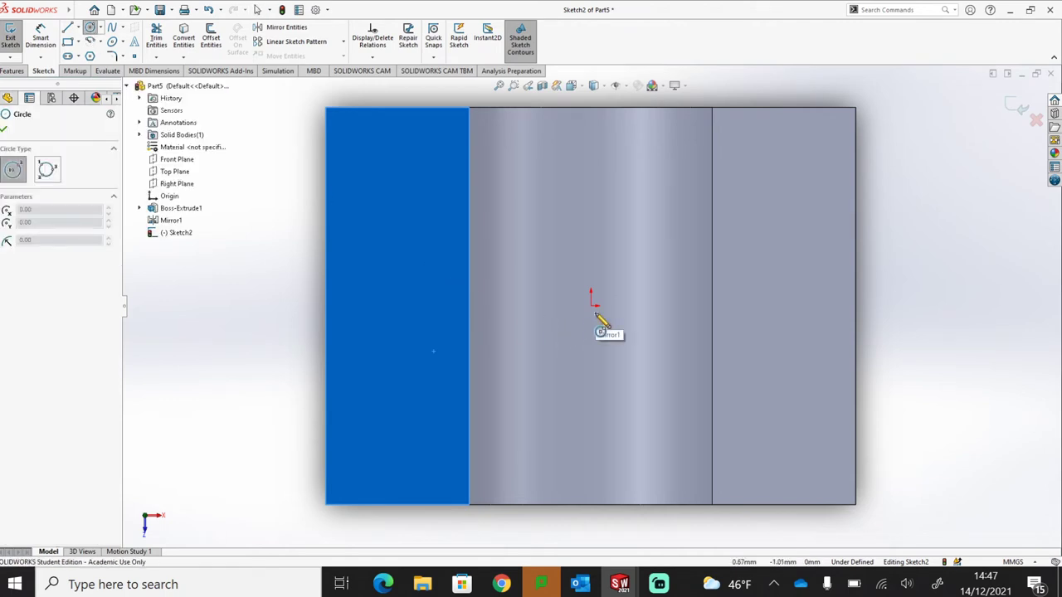
click(591, 301)
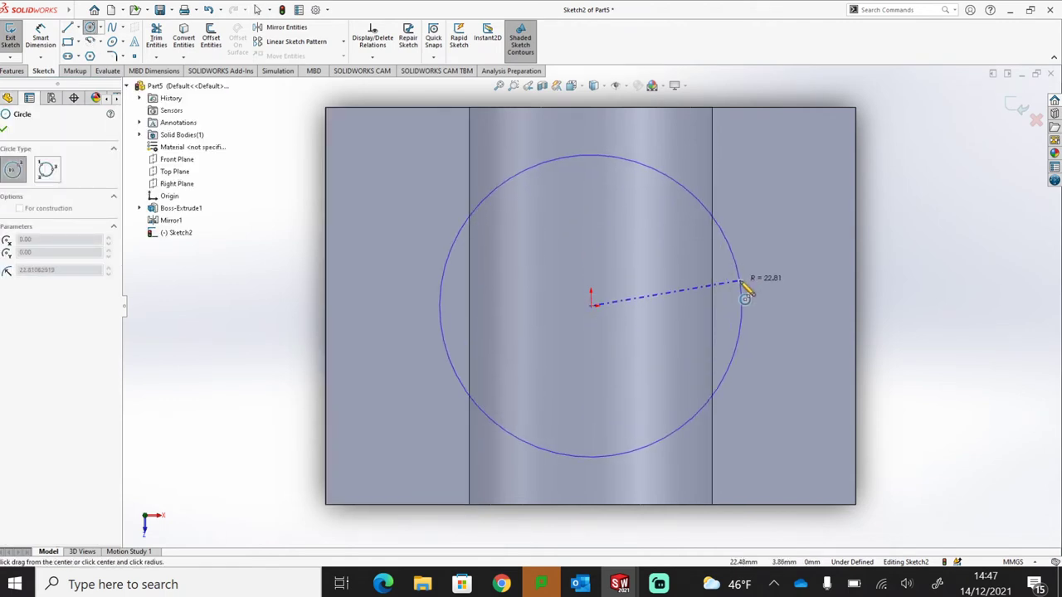
click(741, 282)
mouse_move(668, 362)
middle_down()
mouse_move(661, 208)
mouse_move(669, 214)
middle_up()
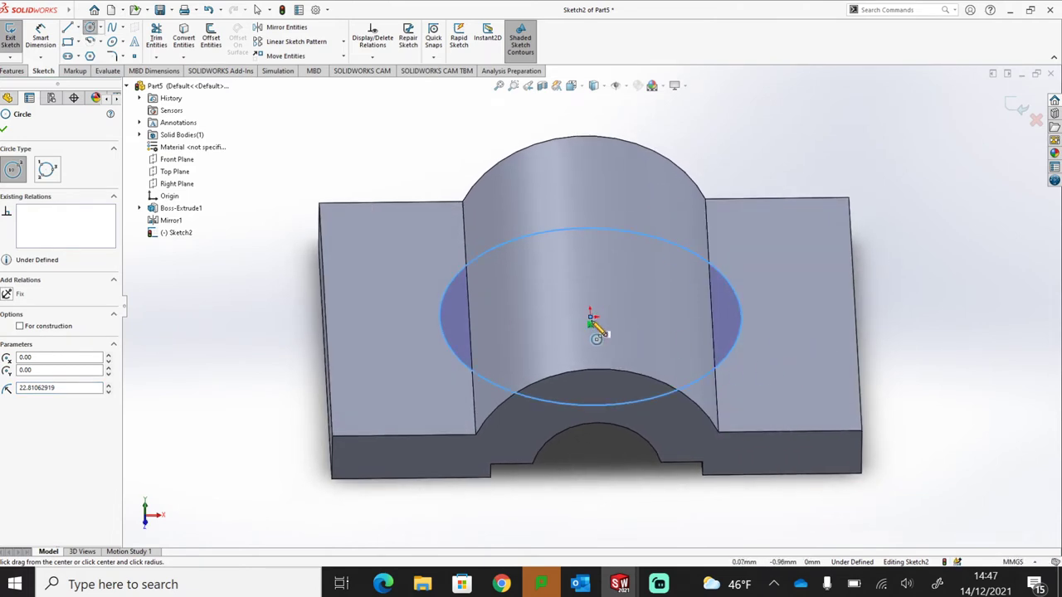
click(590, 316)
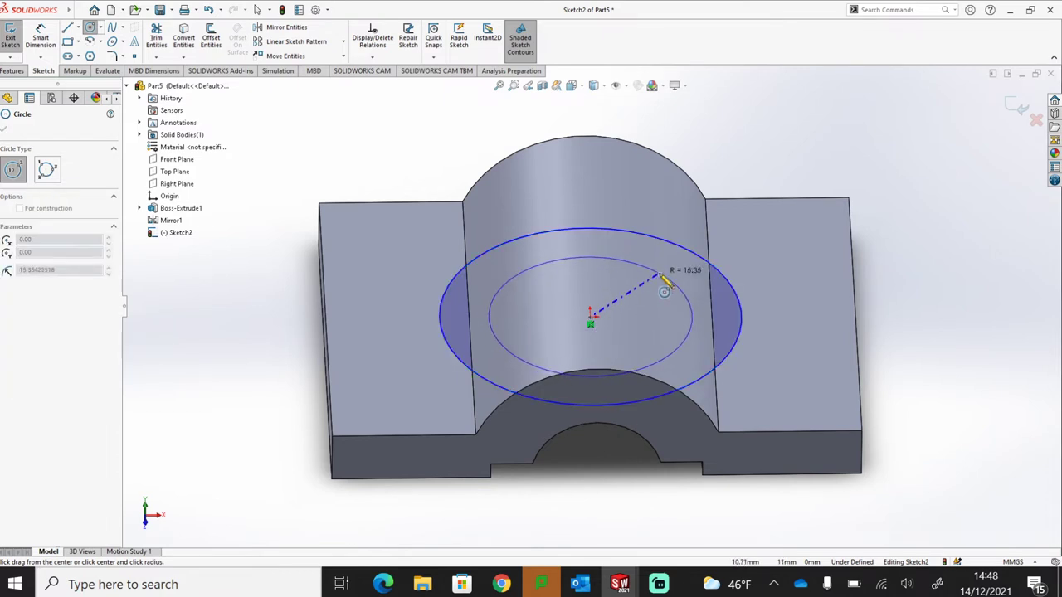
click(664, 286)
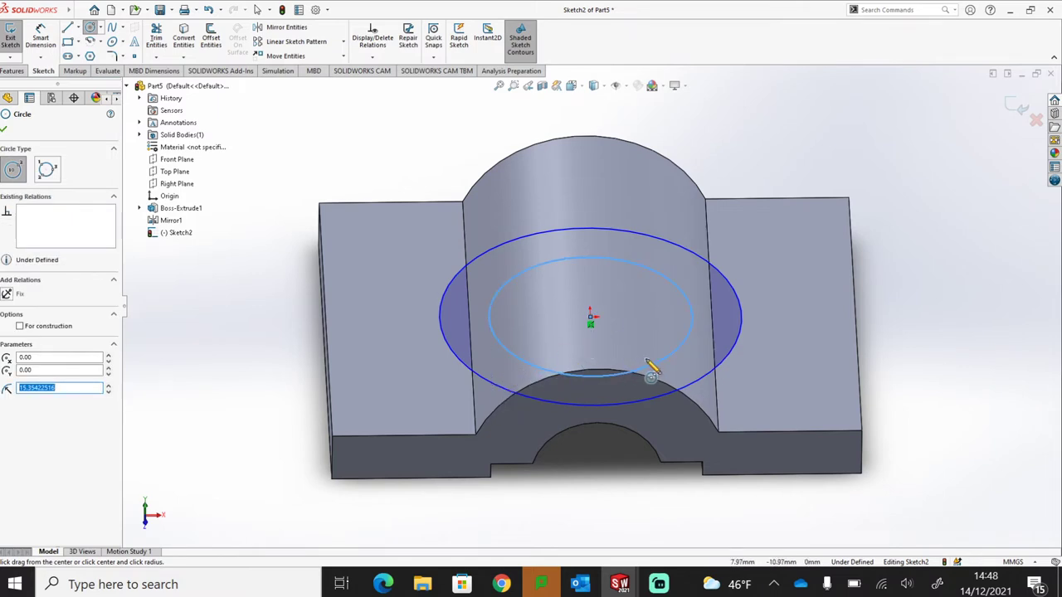
key(Escape)
click(699, 326)
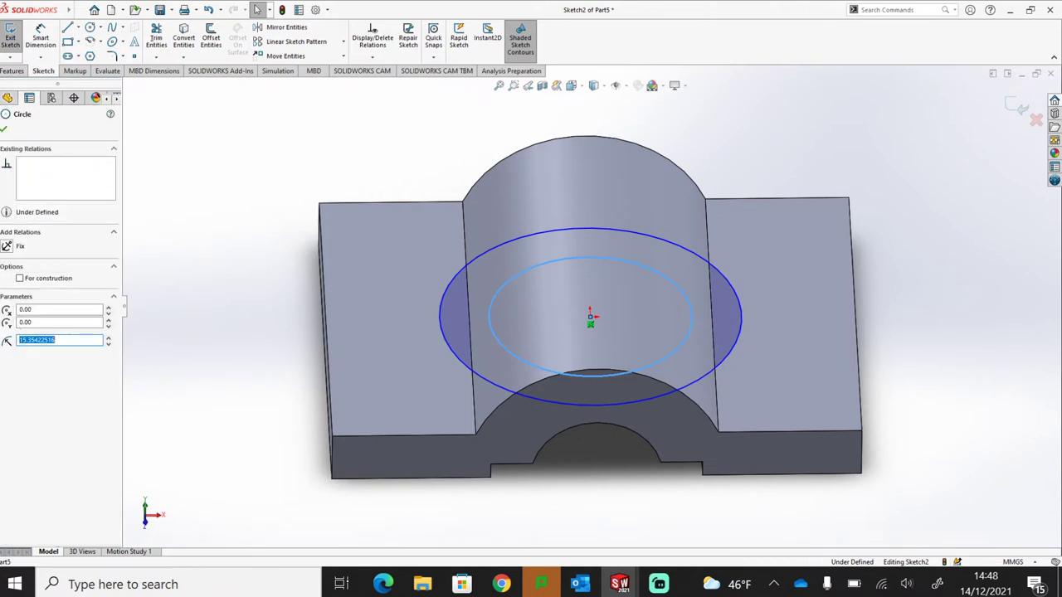
key(Escape)
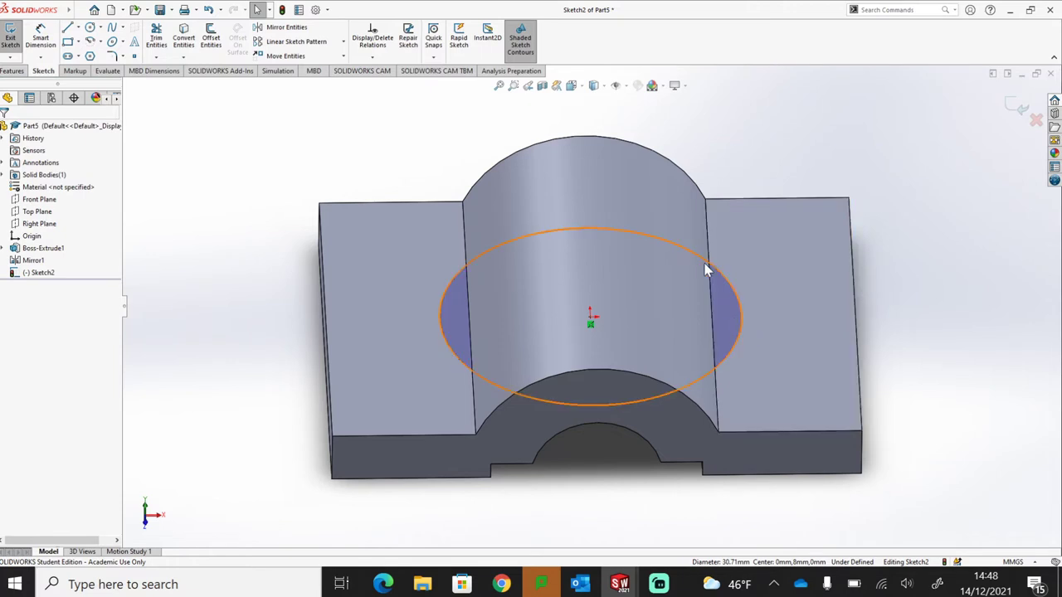
Dimension the origin-centred circle with a diameter of 45 mm
click(40, 38)
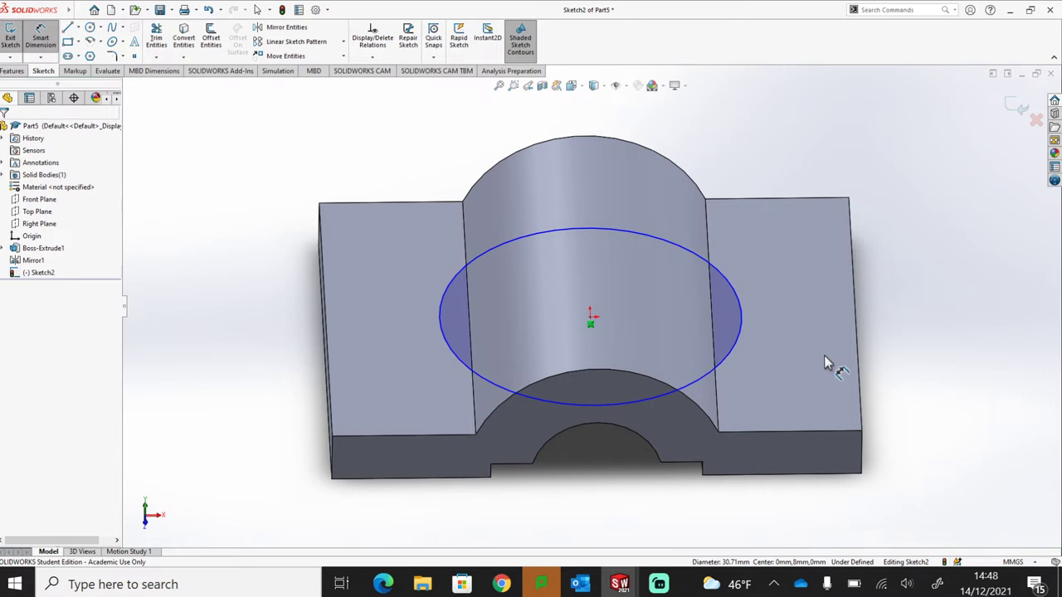
click(741, 309)
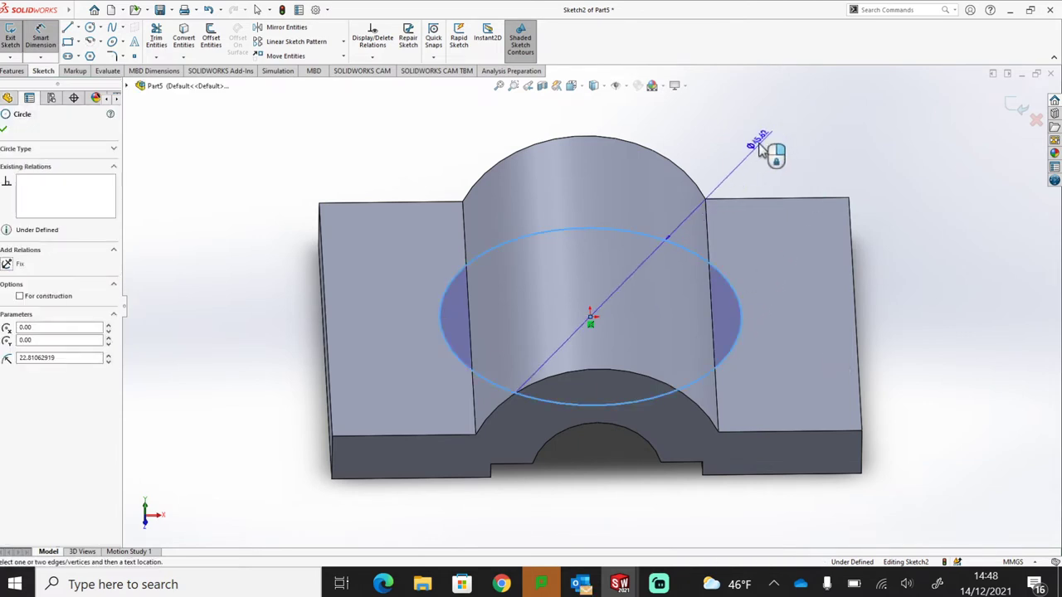
click(763, 142)
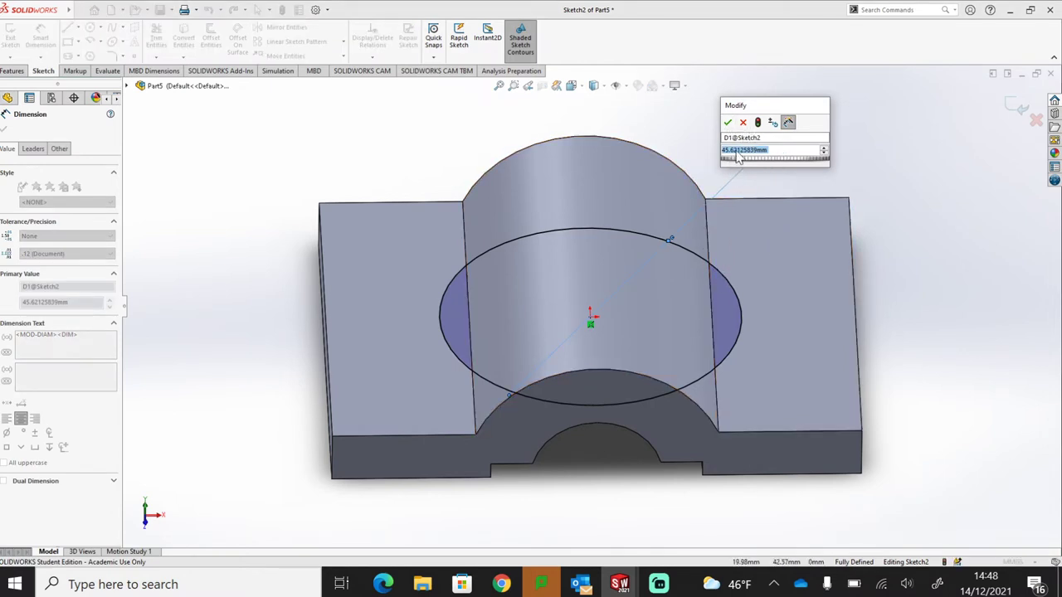
text(45)
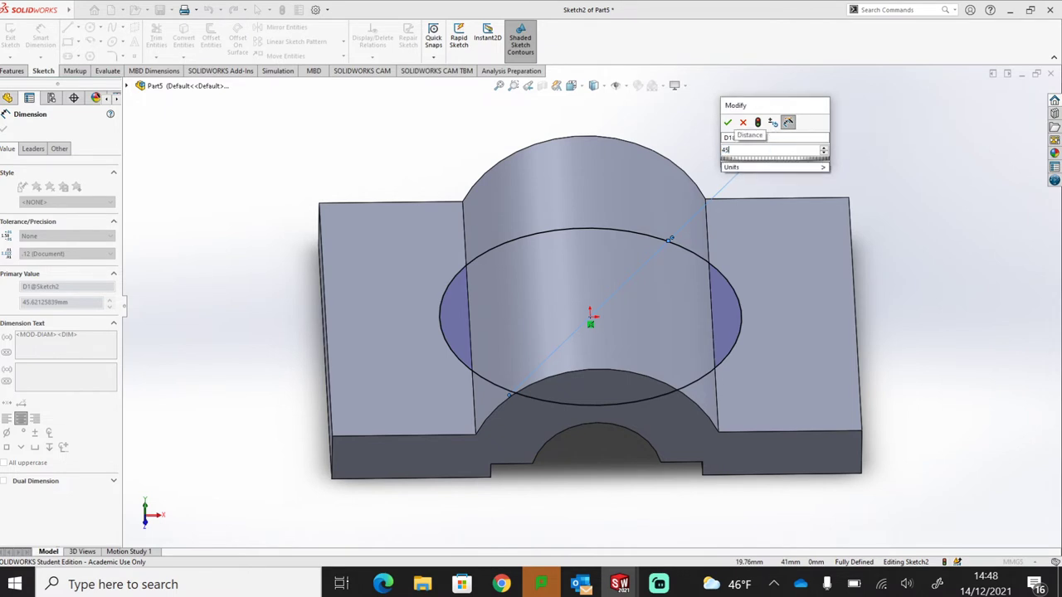
key(Return)
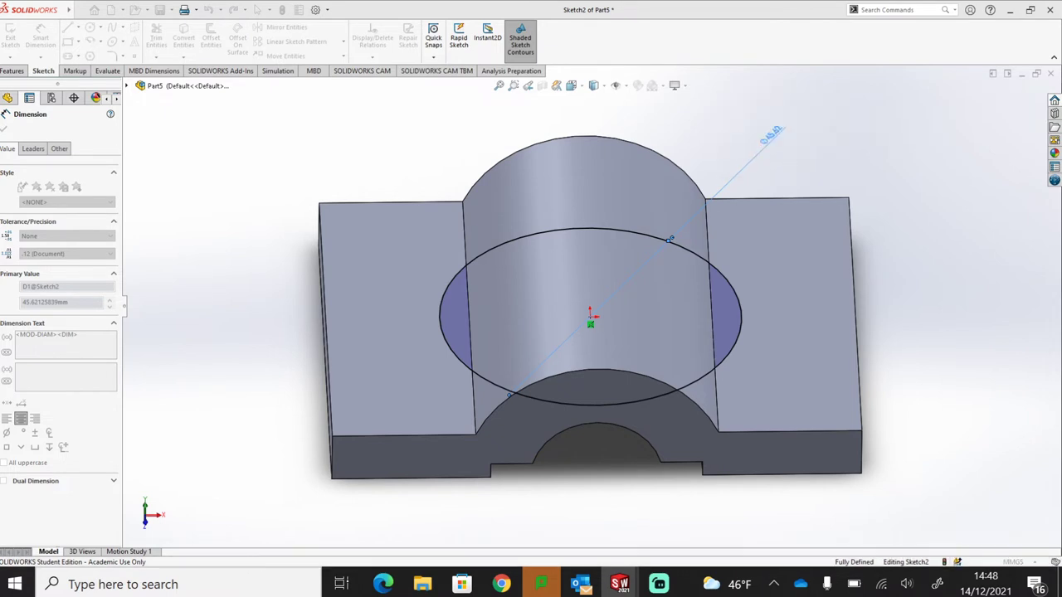
middle_drag(732, 324, 759, 423)
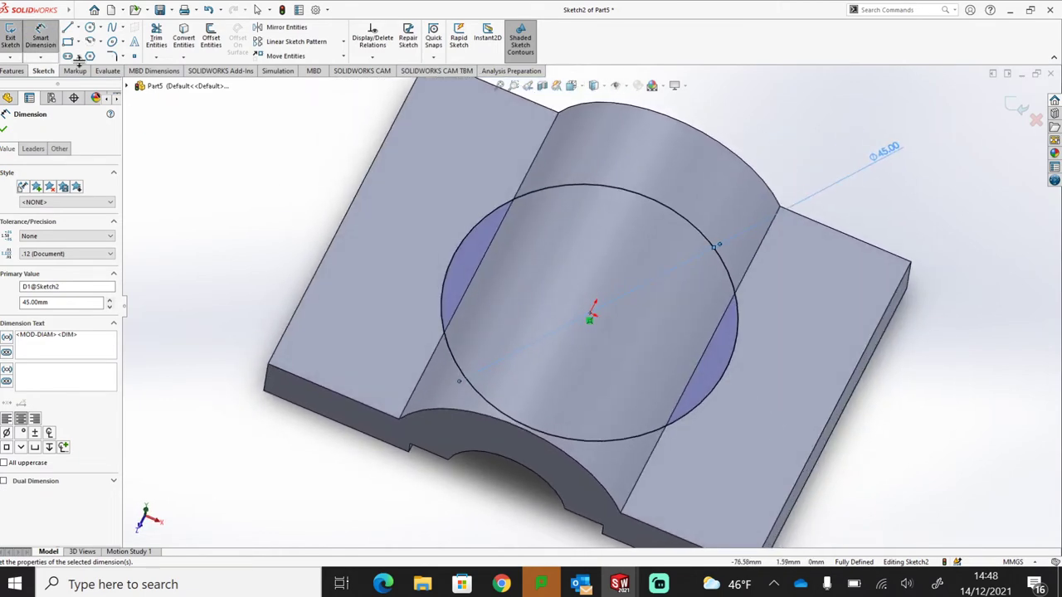
Start an Extruded Boss/Base from the circle sketch and set its start condition to Offset with a 37 mm offset
click(13, 72)
click(14, 36)
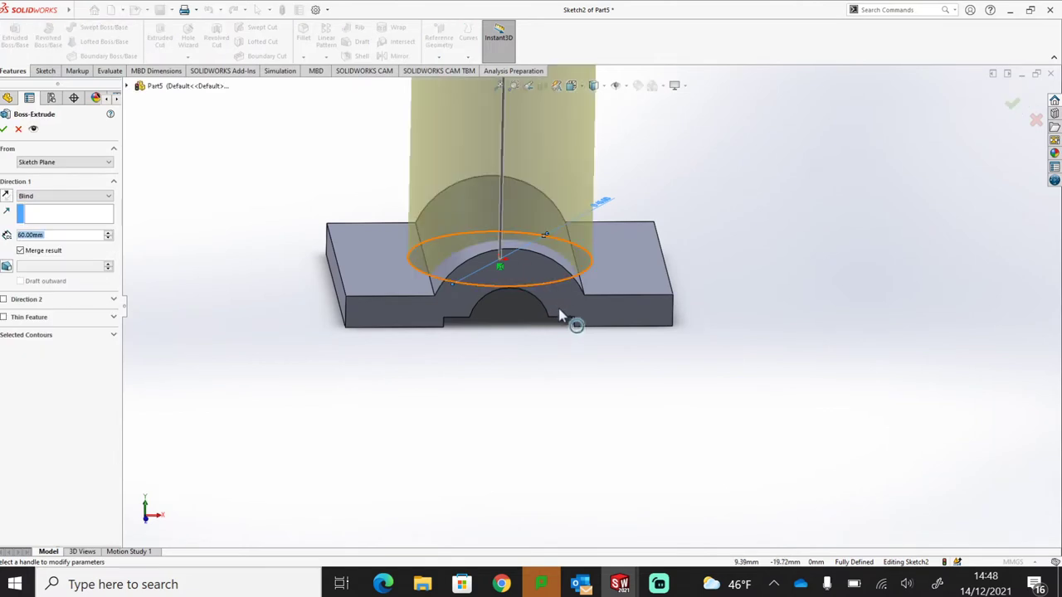
key(ctrl+1)
scroll(497, 281, down, 3)
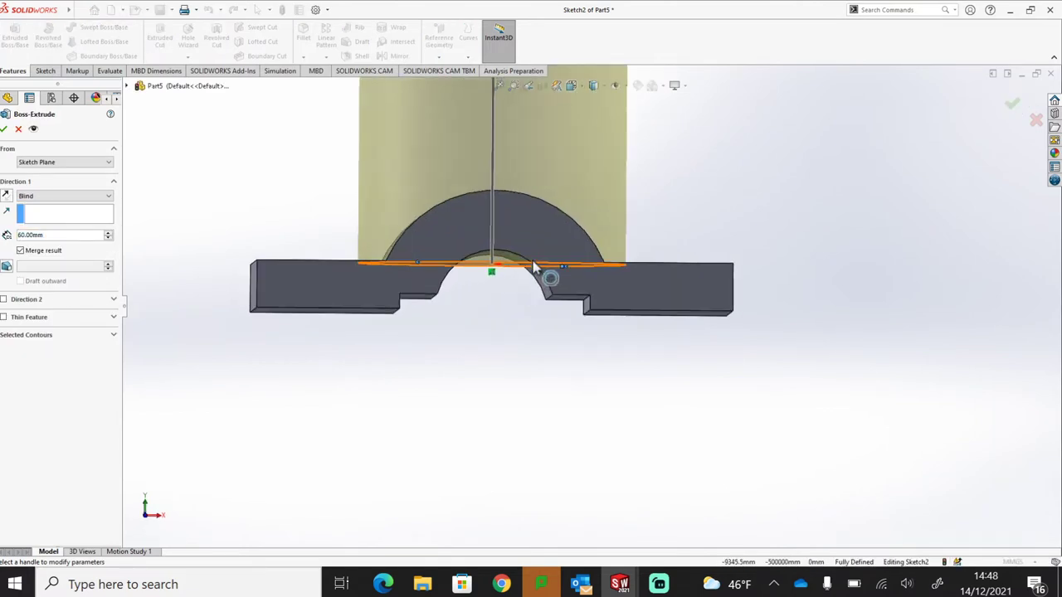
mouse_move(490, 285)
middle_down()
mouse_move(488, 298)
mouse_move(526, 337)
mouse_move(541, 325)
middle_up()
key(ctrl+1)
scroll(504, 349, up, 2)
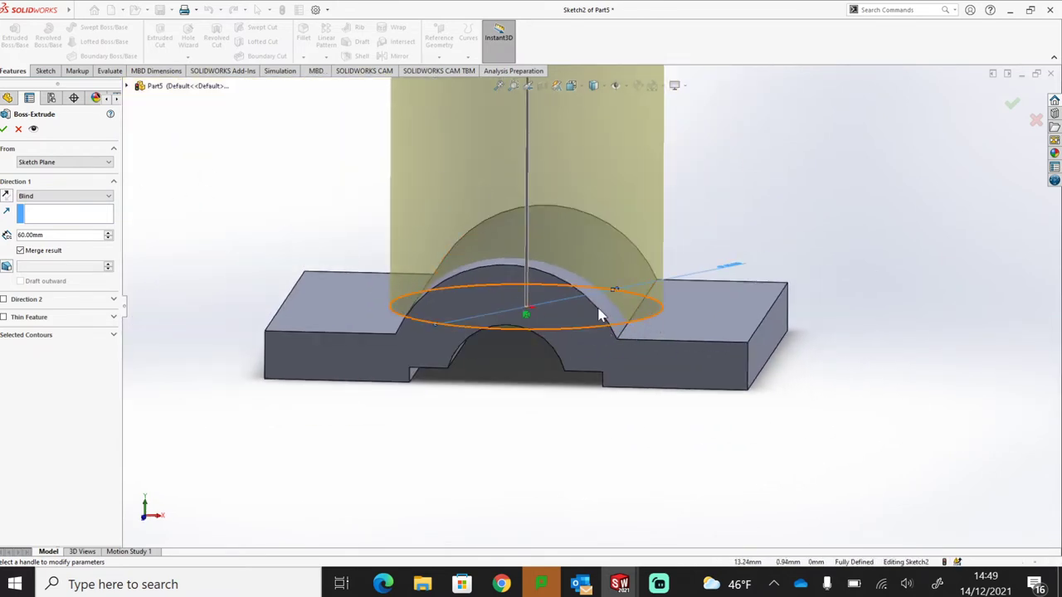
click(56, 163)
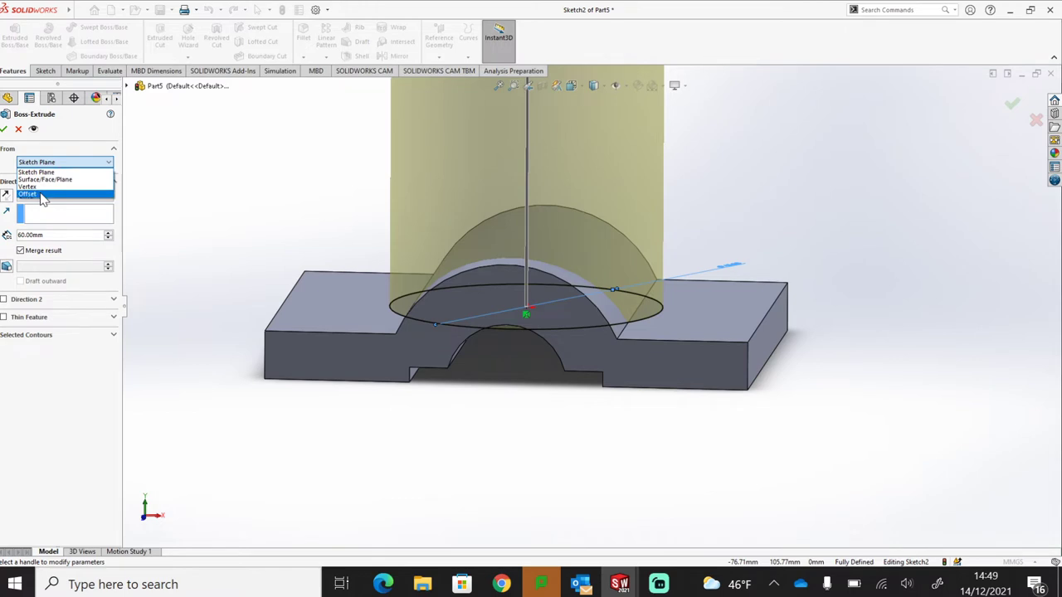
click(42, 195)
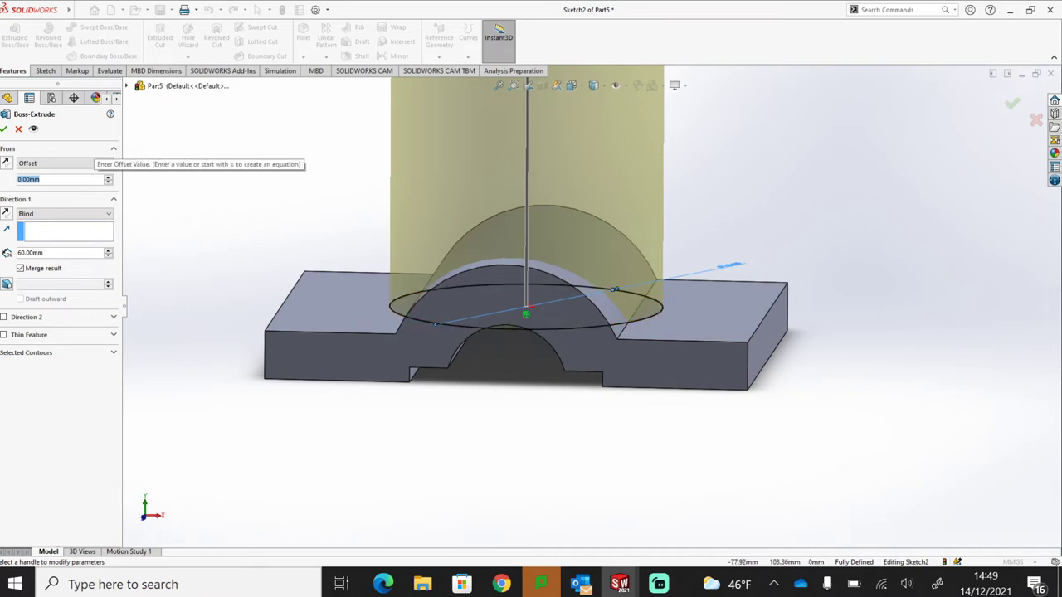
text(37)
key(Return)
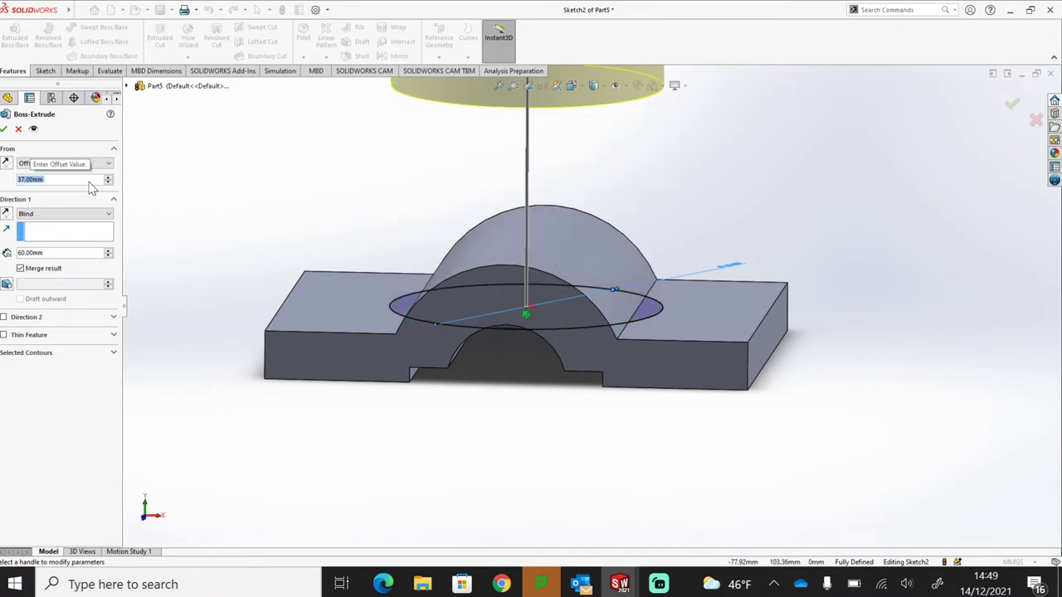
mouse_move(584, 191)
middle_down()
mouse_move(612, 191)
mouse_move(639, 218)
mouse_move(586, 196)
middle_up()
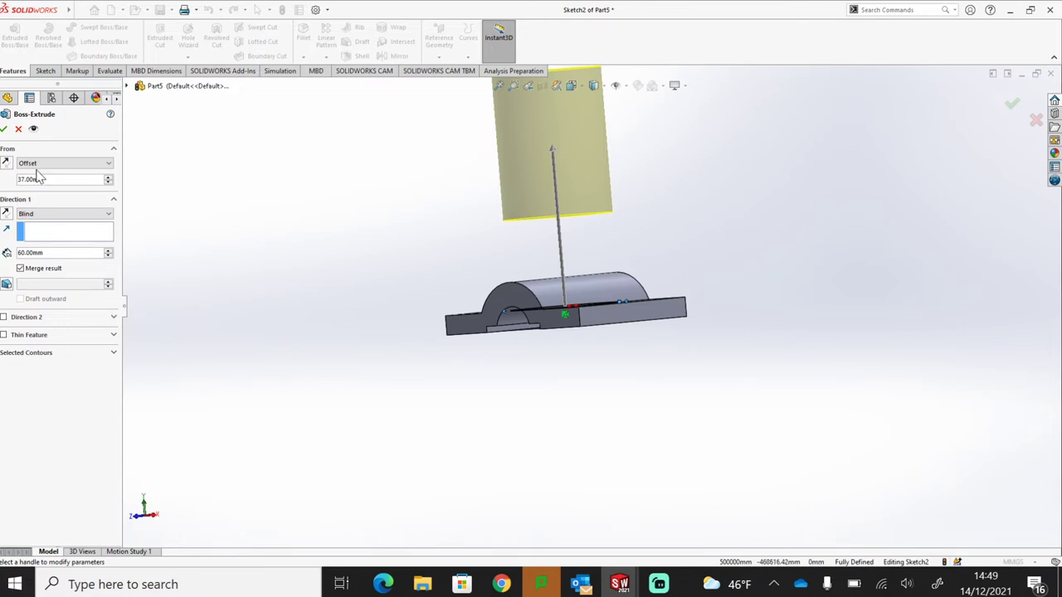
Reverse the boss extrusion toward the bracket and set its end condition to Up To Body, with the mirrored bracket as target
click(7, 213)
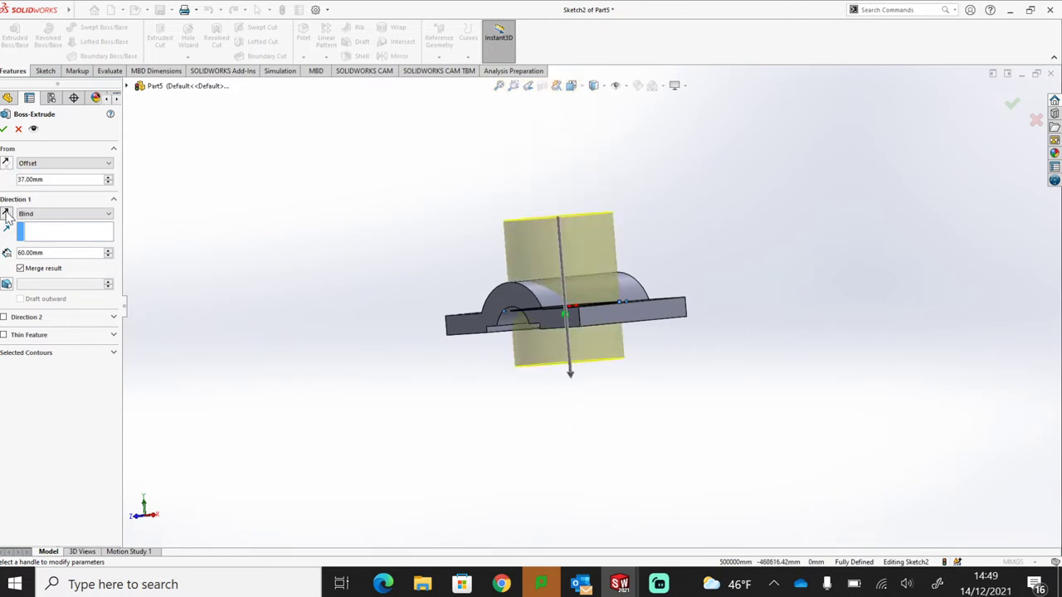
middle_drag(559, 266, 569, 262)
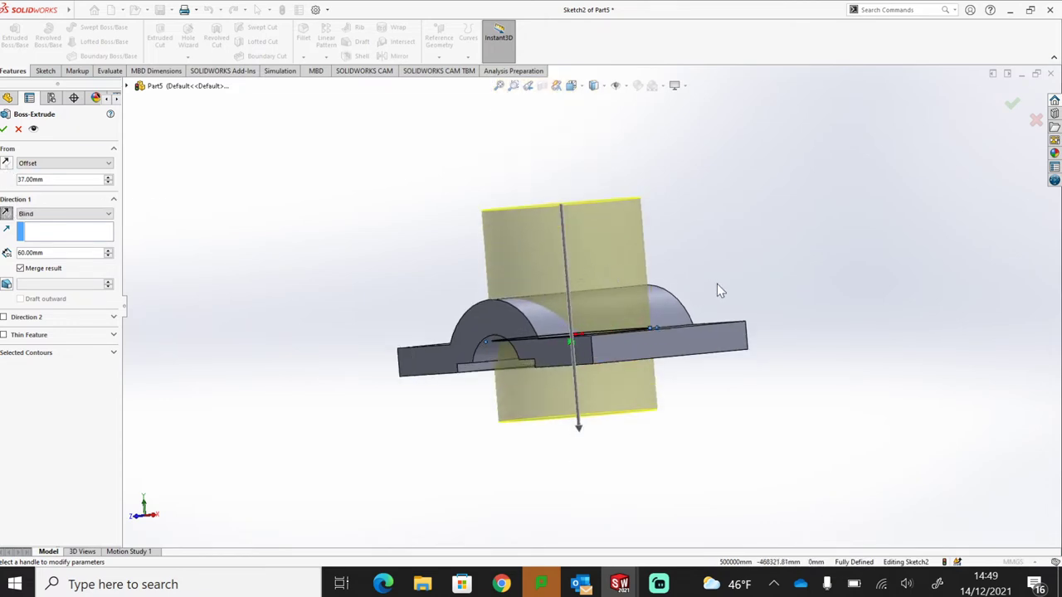
middle_drag(711, 290, 758, 301)
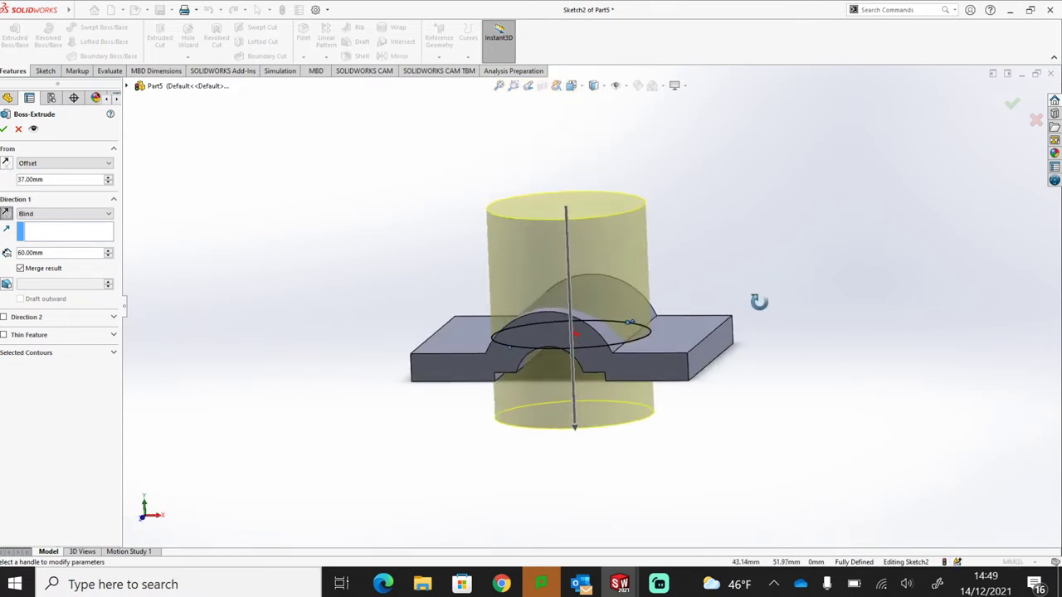
click(66, 214)
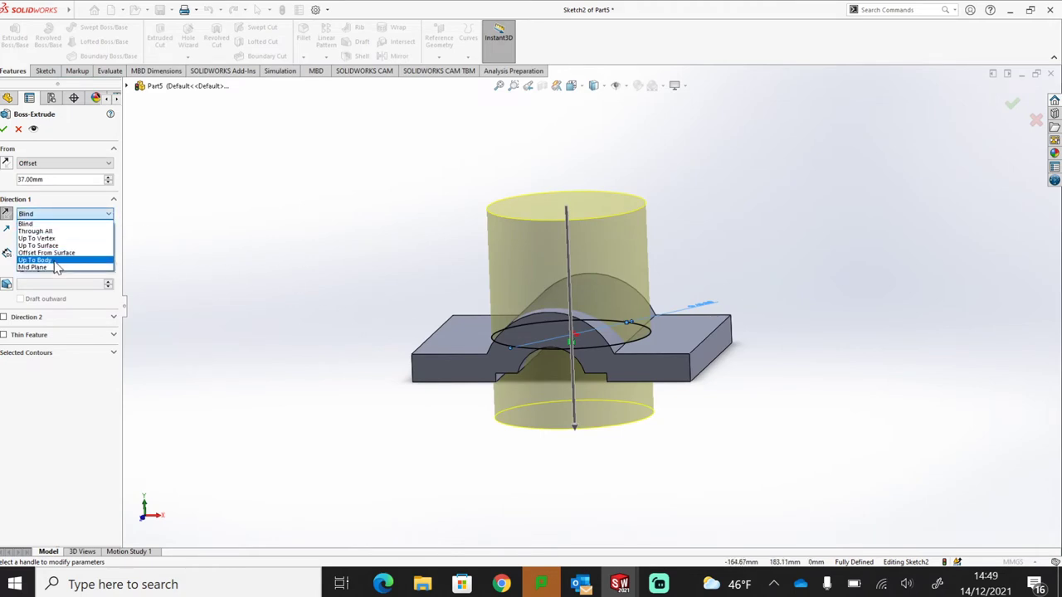
click(38, 260)
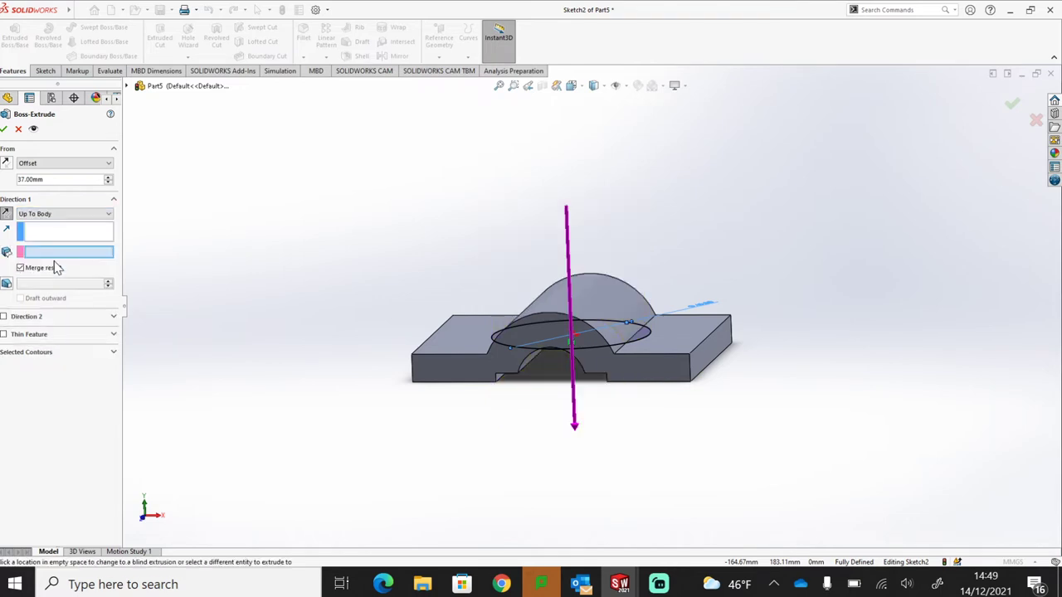
click(478, 330)
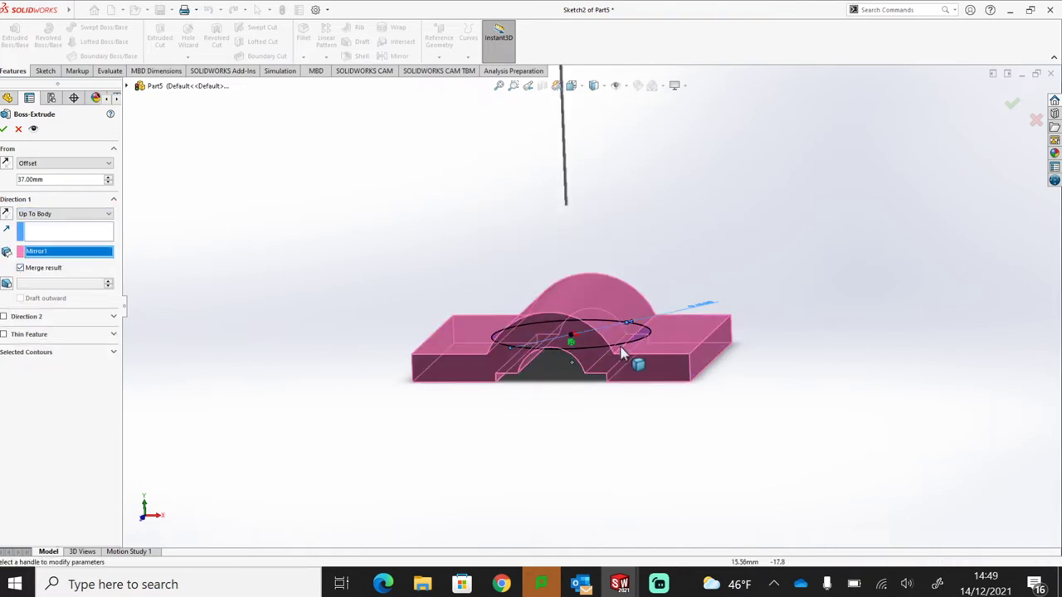
Flip the extrusion direction downward onto the mirrored bracket and complete the cylindrical boss
scroll(540, 227, up, 3)
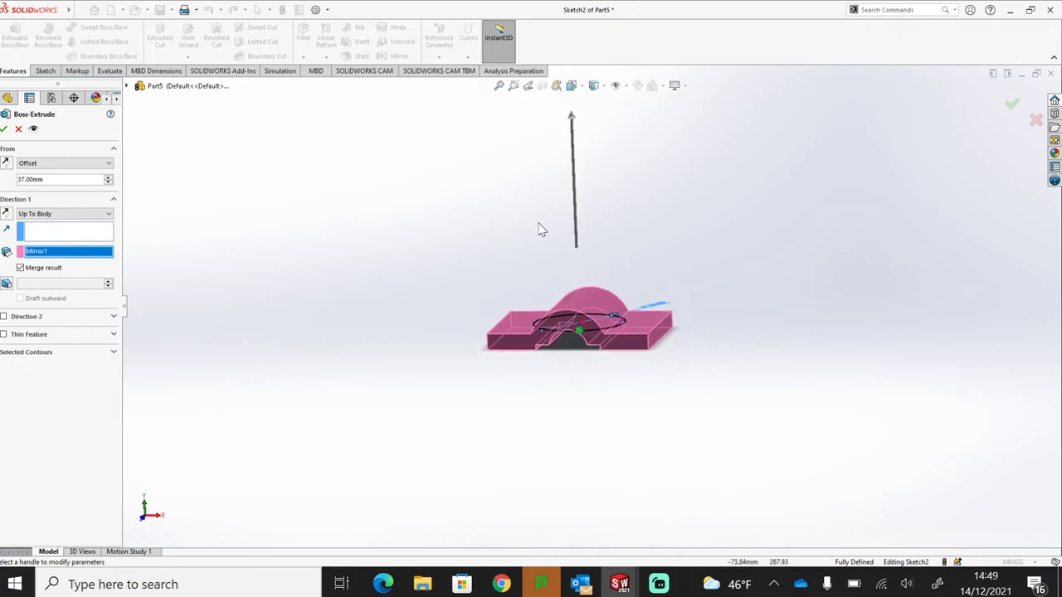
click(7, 213)
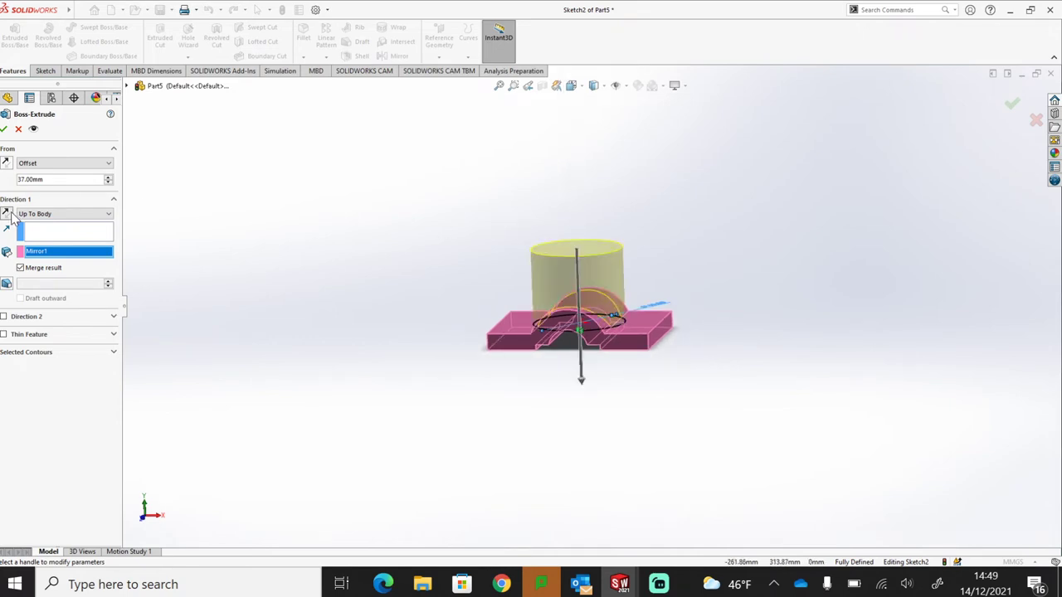
scroll(635, 348, down, 5)
middle_drag(638, 342, 618, 429)
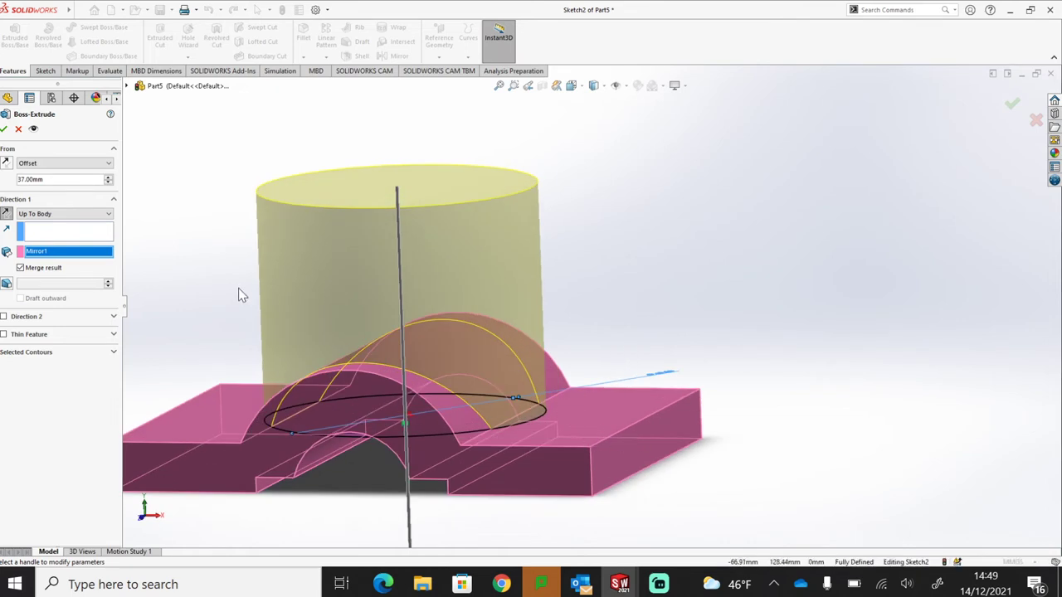
key(Return)
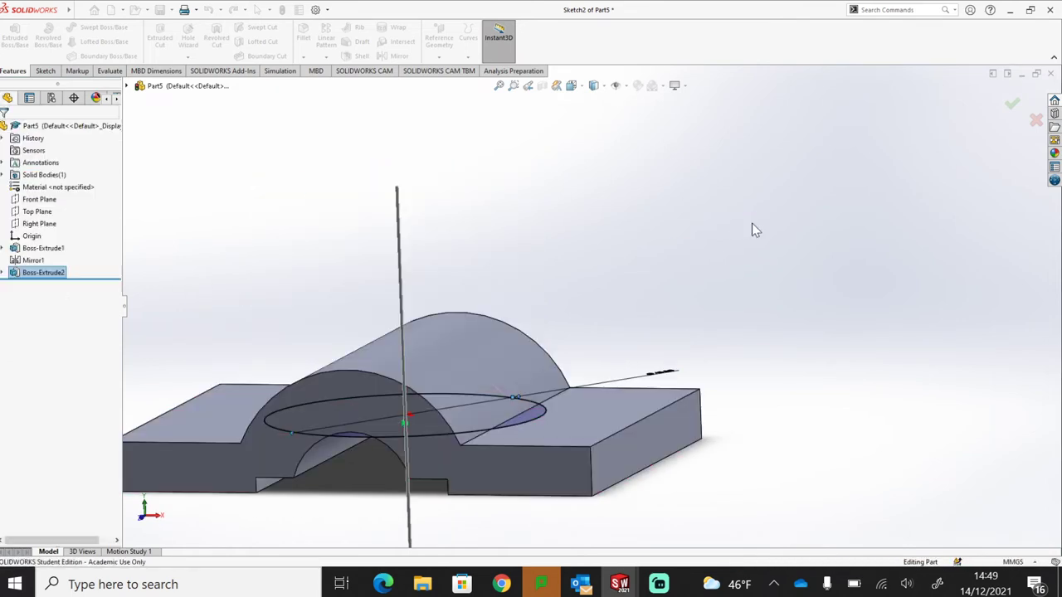
middle_drag(632, 378, 658, 296)
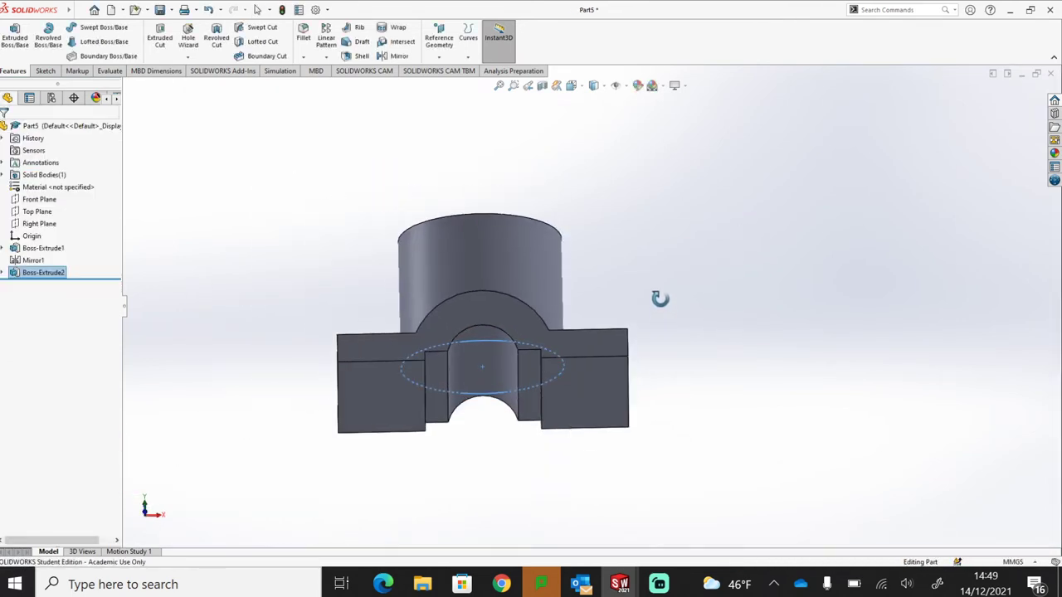
middle_drag(639, 348, 514, 365)
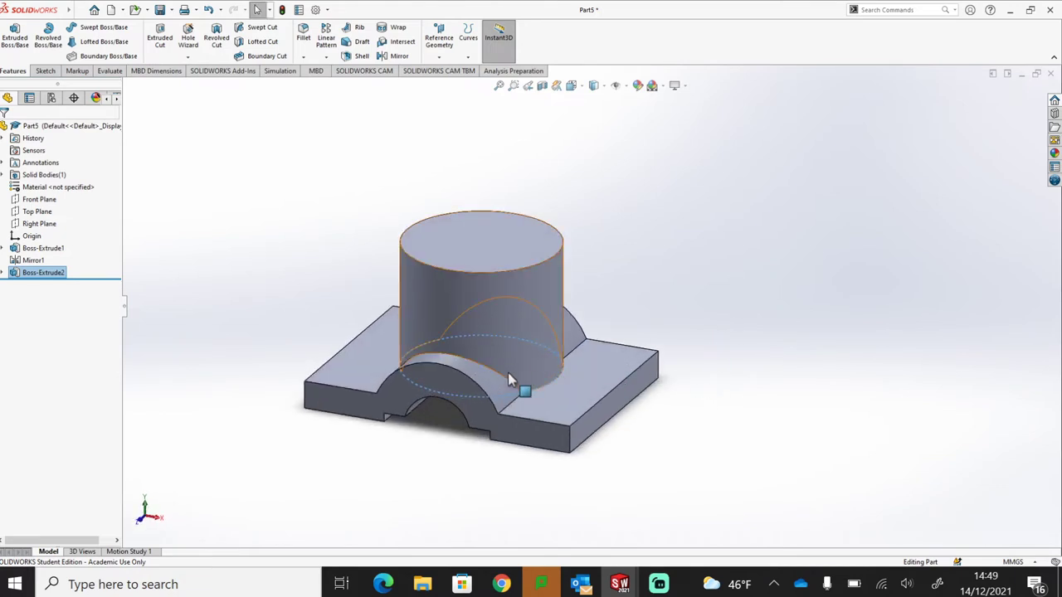
Start a sketch on the cylinder's top face and draw a vertical centerline through the origin between the midpoints of the bracket's outer edges
click(498, 251)
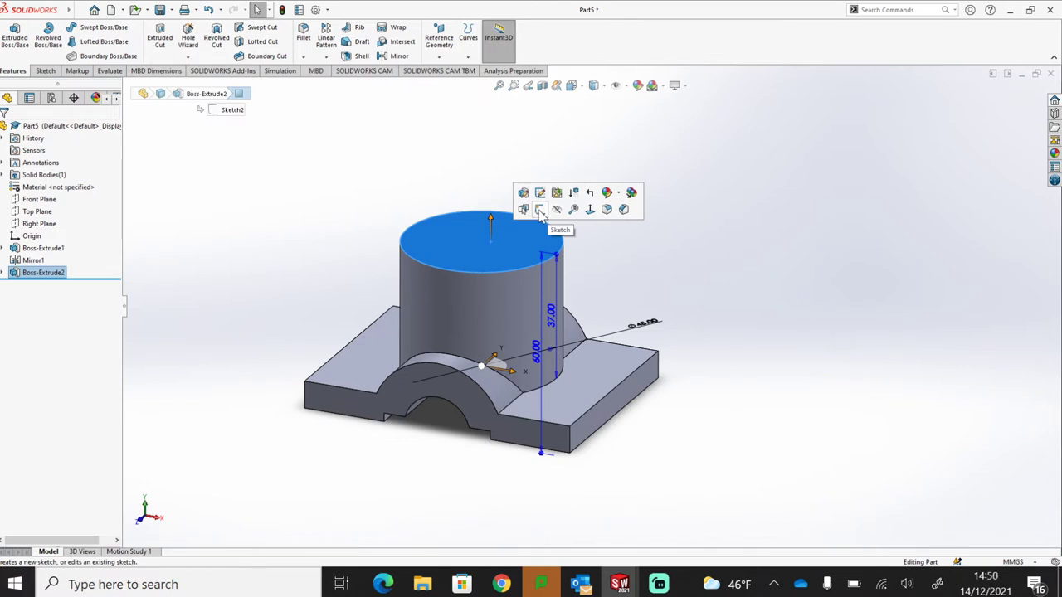
click(539, 211)
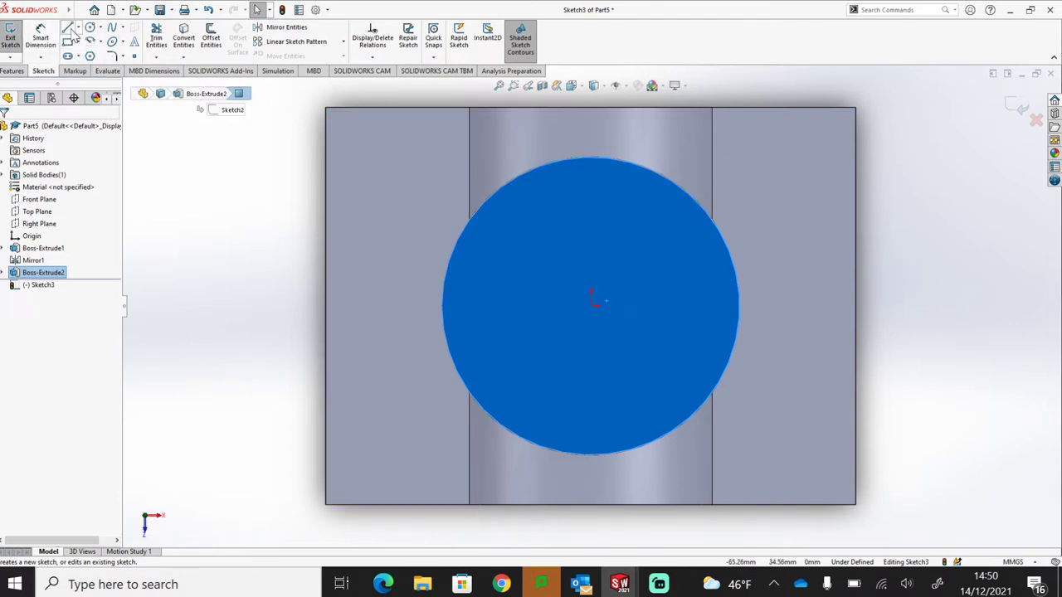
click(79, 30)
click(95, 55)
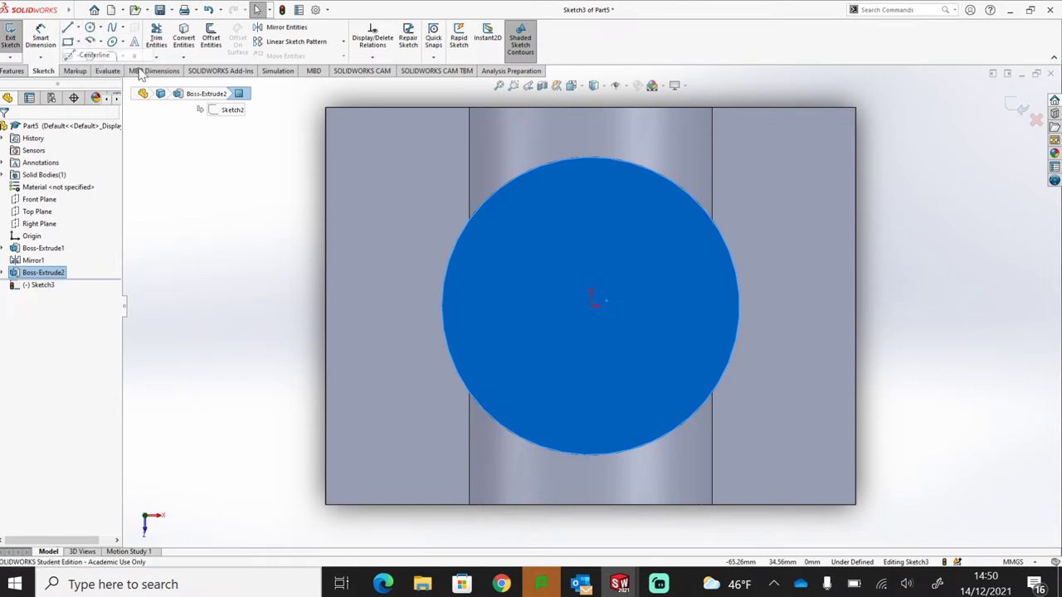
click(590, 108)
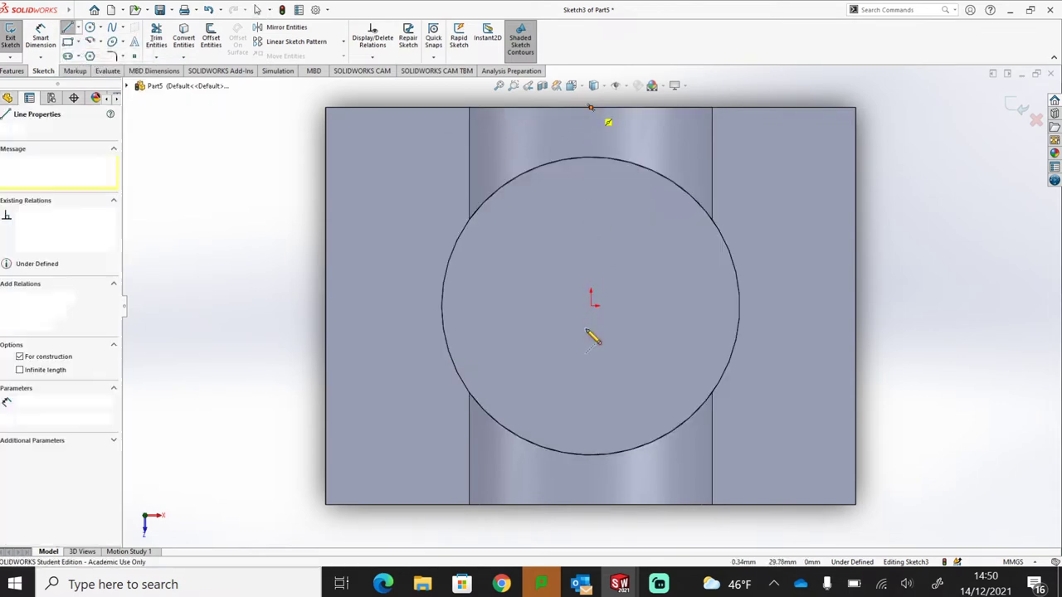
click(590, 504)
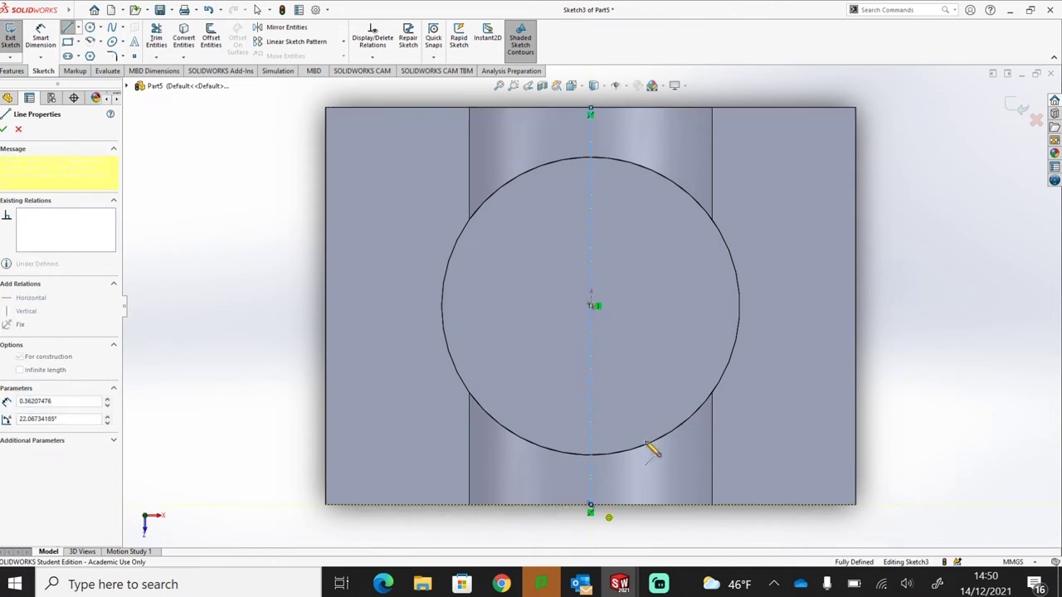
key(Escape)
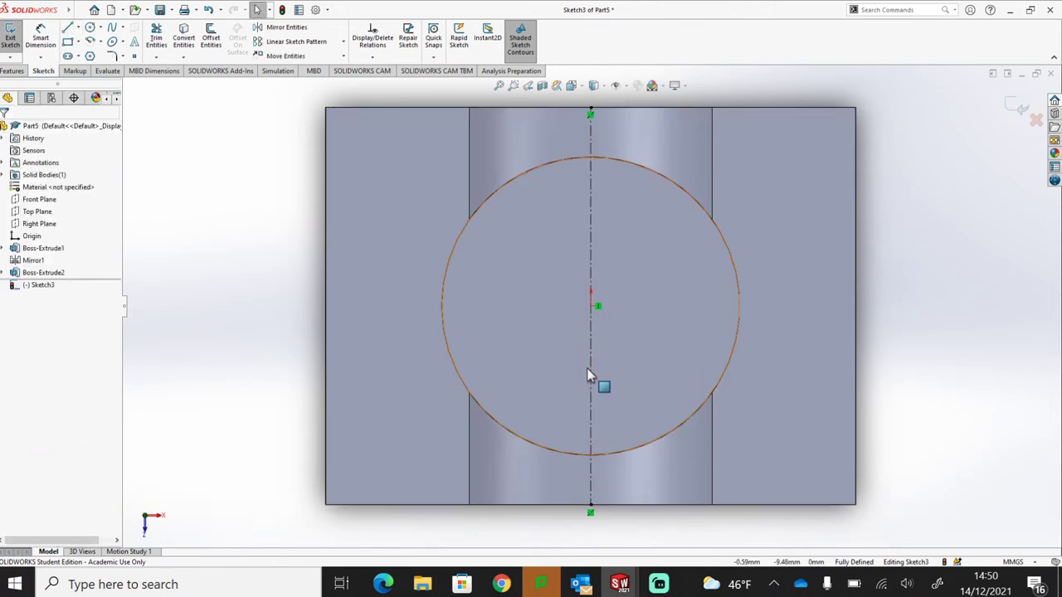
Offset the vertical centerline to both sides by 9.5/2 mm (4.75 mm) with dimensions added
click(590, 365)
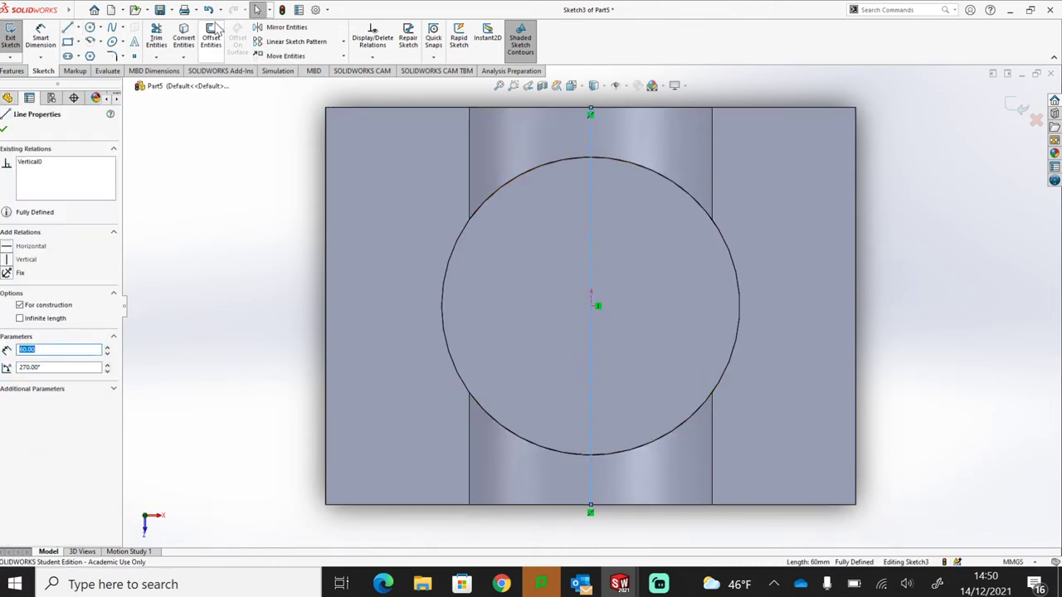
click(211, 38)
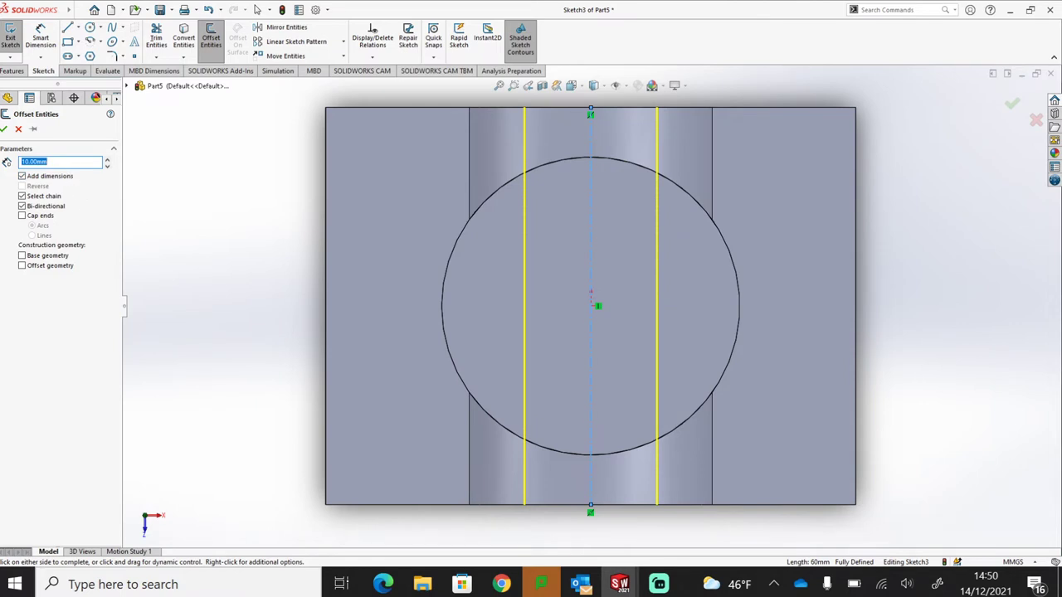
text(9.5)
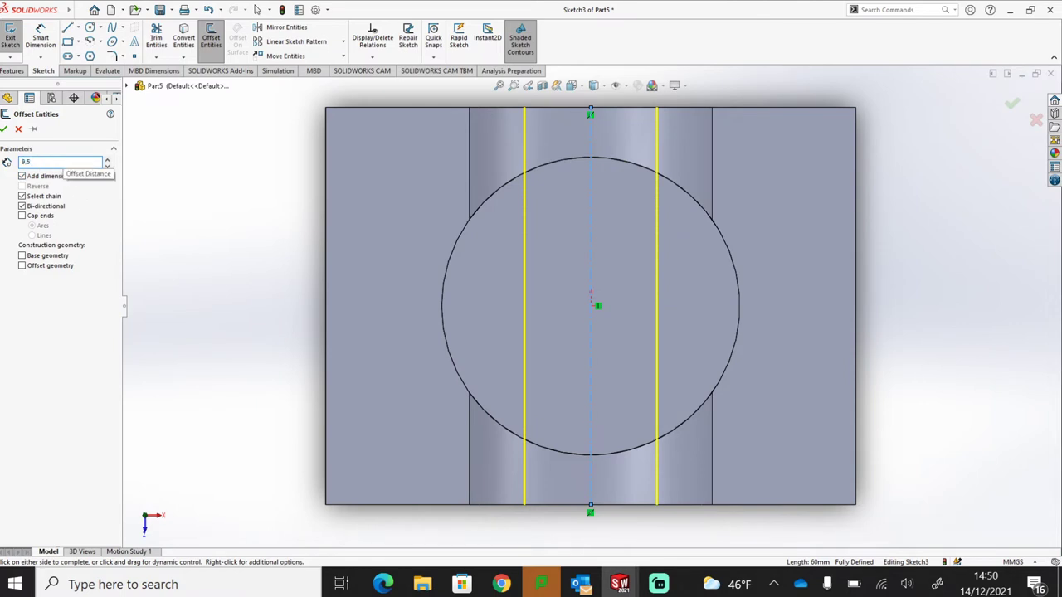
key(Return)
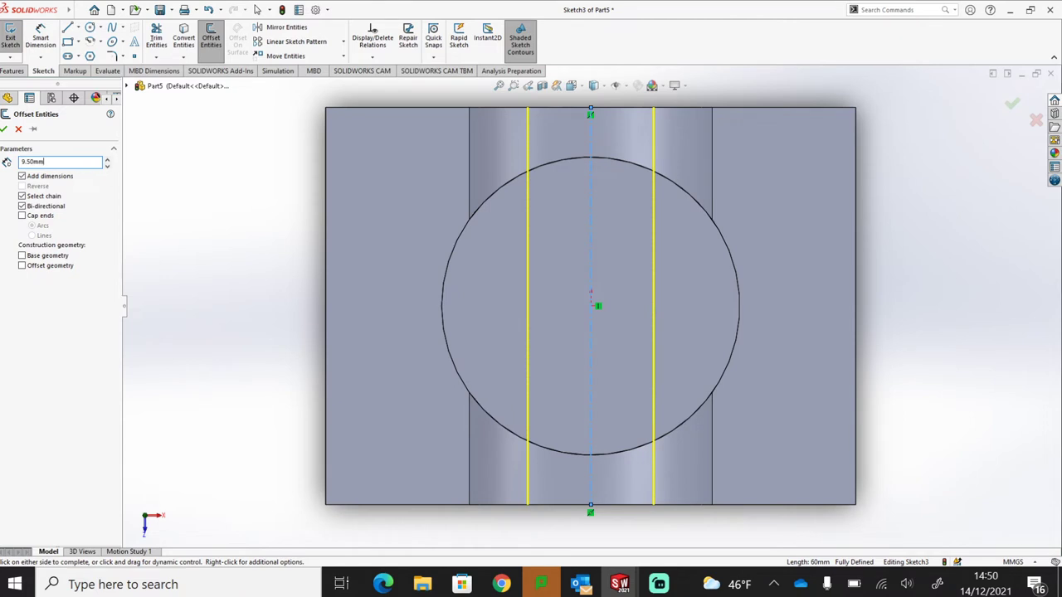
text(/2)
key(Return)
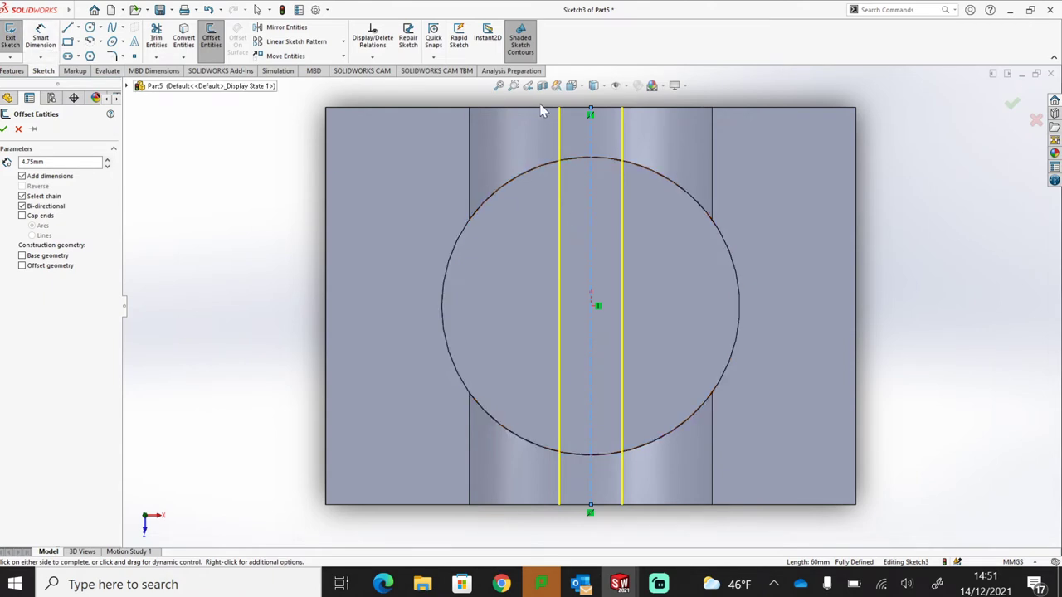
click(4, 130)
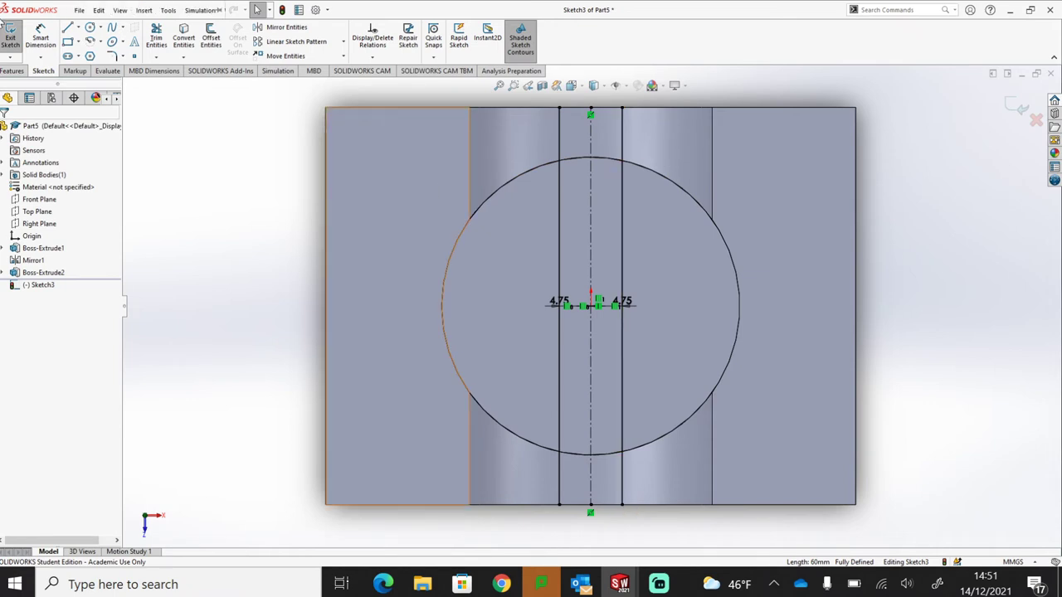
Draw horizontal lines between the two offset lines at both ends of the strip
click(67, 28)
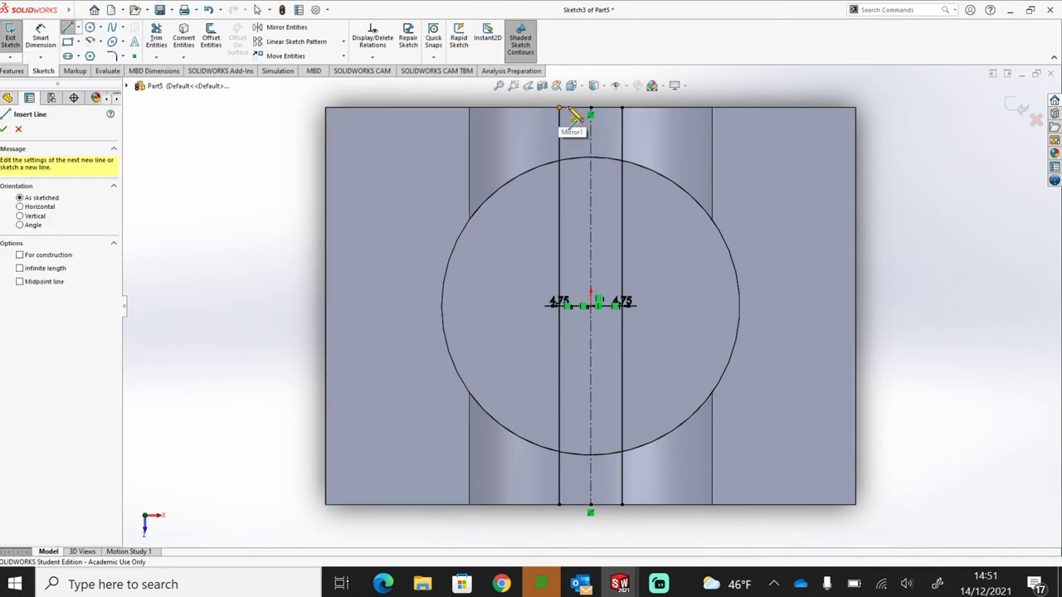
drag(559, 108, 621, 108)
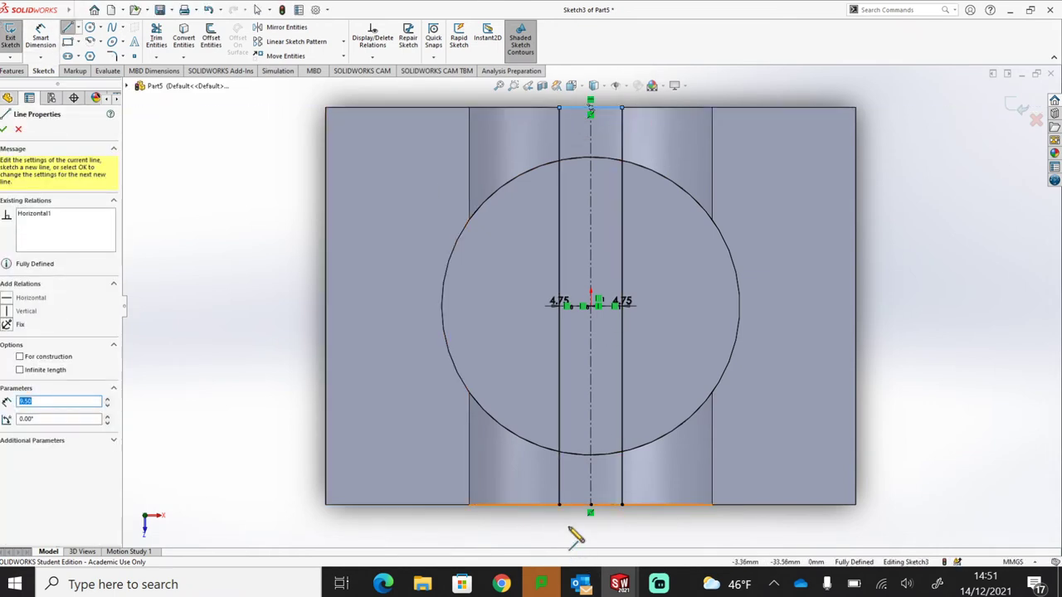
click(589, 504)
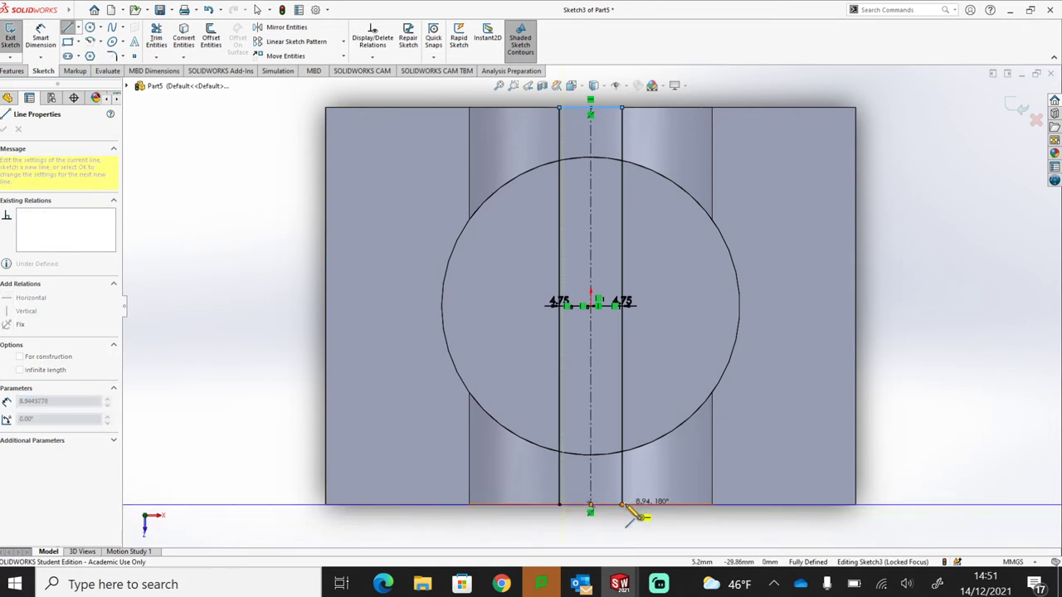
right_click(699, 443)
click(680, 431)
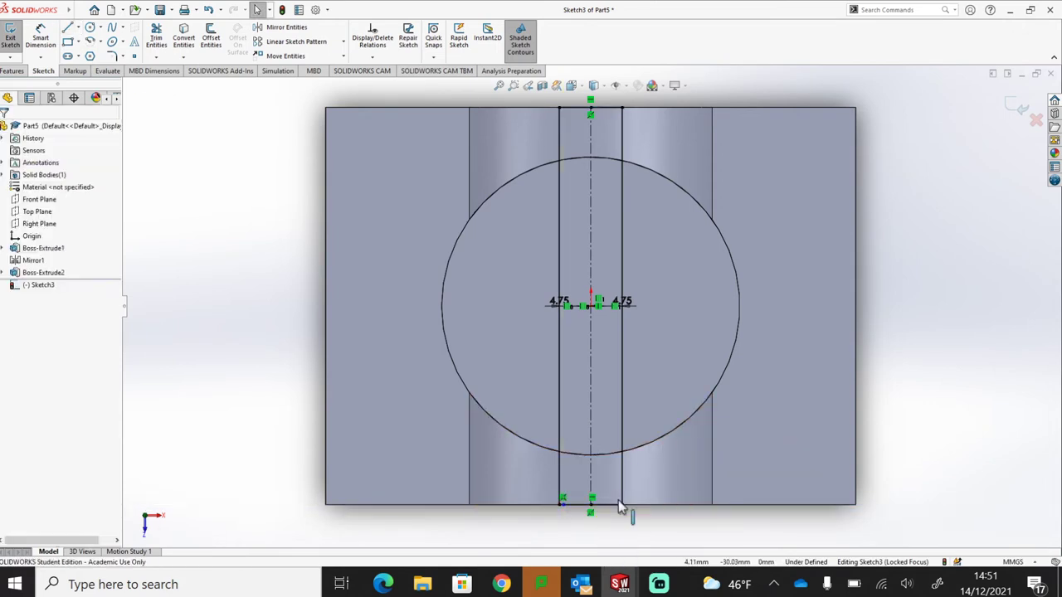
Move the loose endpoint of the lower horizontal line onto the end of the left offset line to close the profile
mouse_move(619, 471)
middle_down()
mouse_move(614, 410)
mouse_move(575, 462)
middle_up()
scroll(572, 415, up, 10)
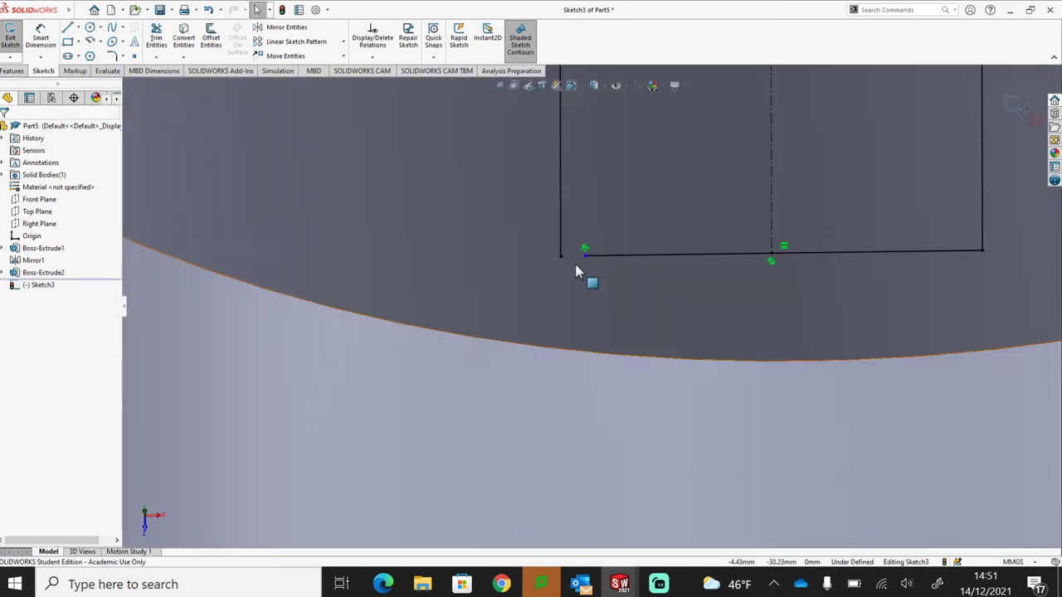
drag(584, 259, 562, 255)
click(576, 326)
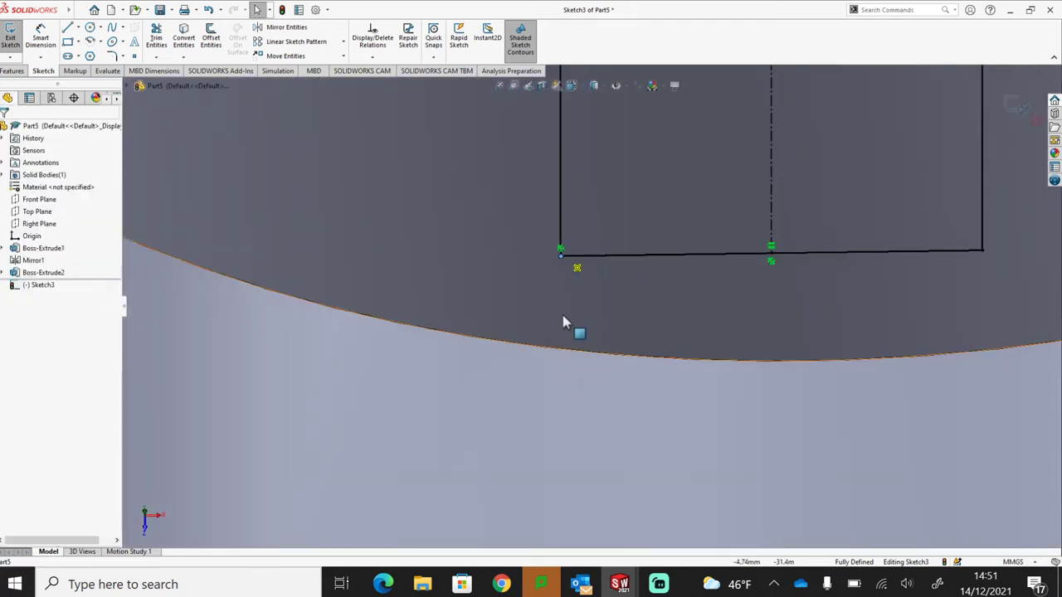
Examine the closed slot profile across the whole part from the Top view
scroll(716, 323, down, 8)
mouse_move(717, 316)
middle_down()
mouse_move(634, 179)
mouse_move(639, 142)
mouse_move(639, 170)
mouse_move(599, 174)
middle_up()
scroll(600, 174, down, 2)
scroll(626, 392, up, 4)
scroll(626, 392, down, 3)
mouse_move(611, 468)
middle_down()
mouse_move(622, 490)
mouse_move(633, 486)
middle_up()
key(space)
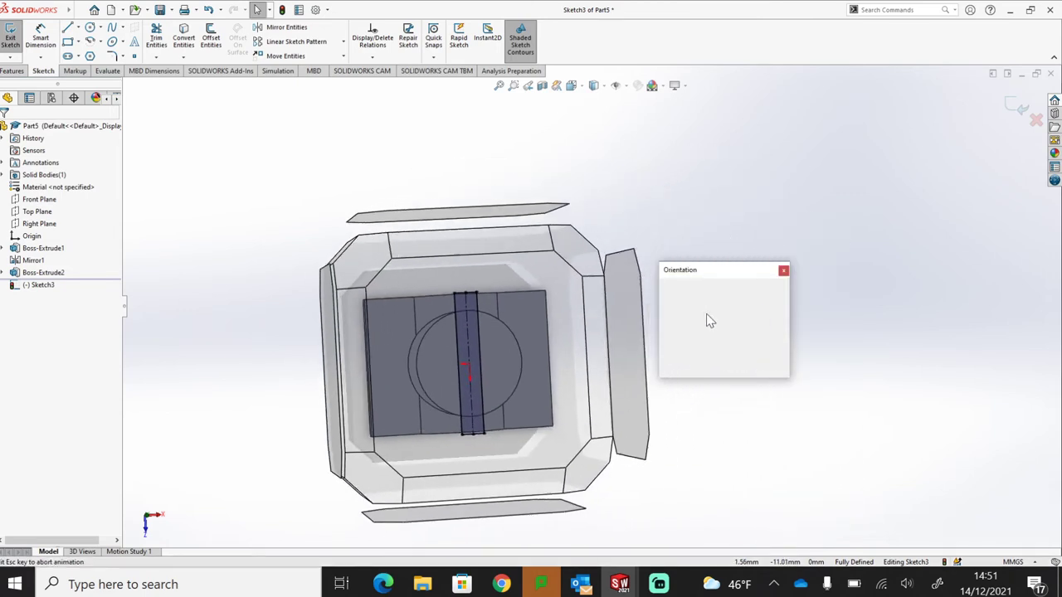
click(542, 349)
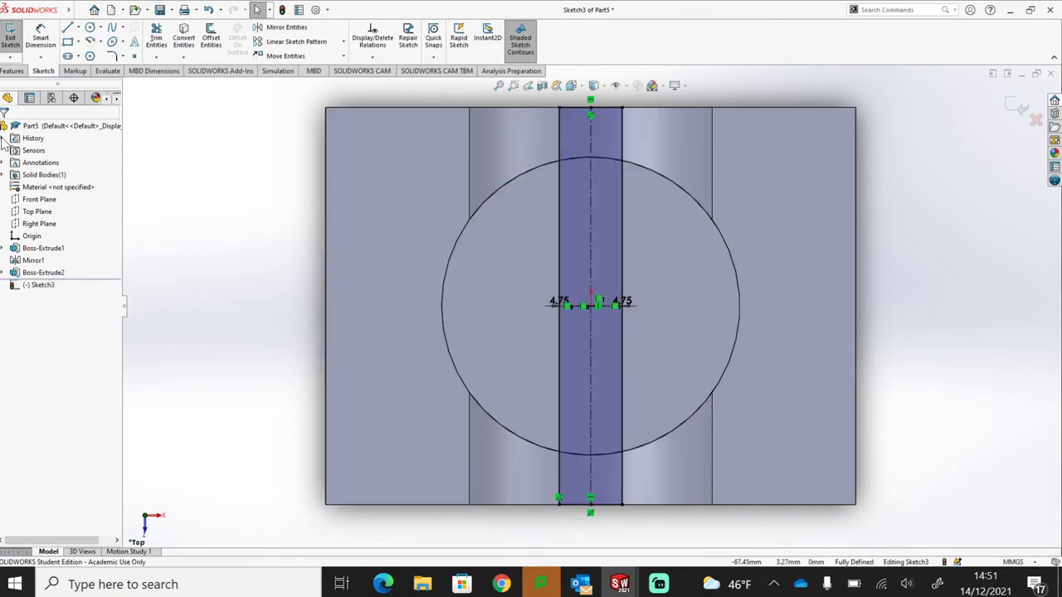
Cut-extrude the slot profile as a blind cut 30 mm deep into the cylinder
click(11, 72)
click(160, 38)
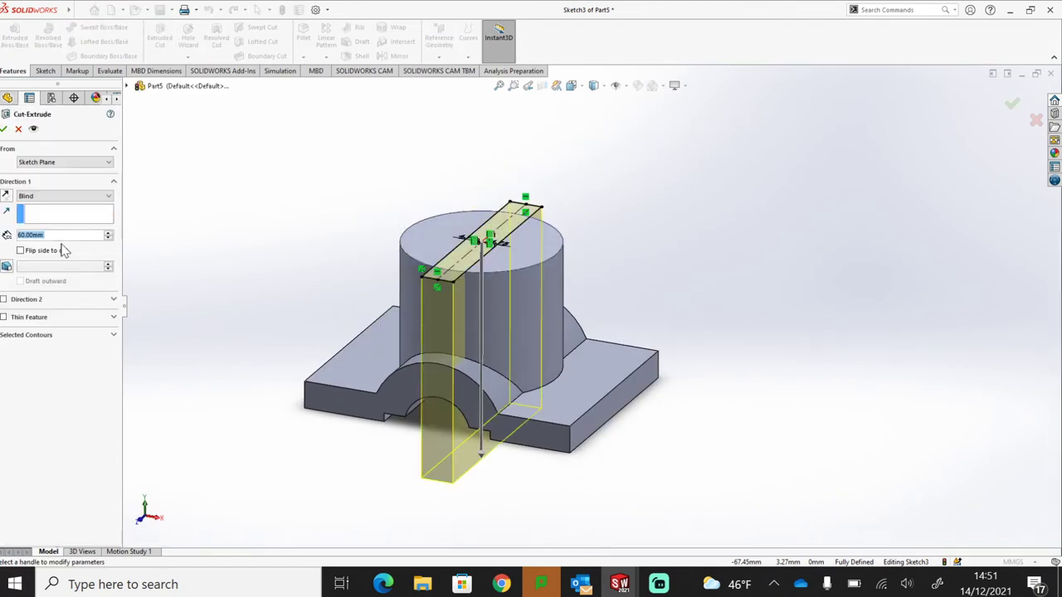
text(3)
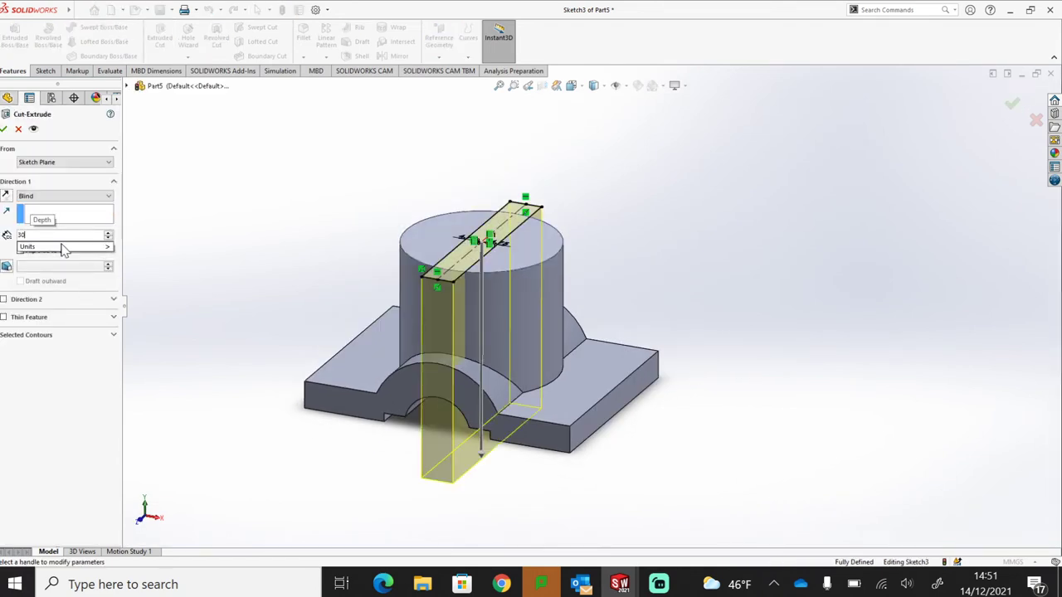
text(0)
key(Return)
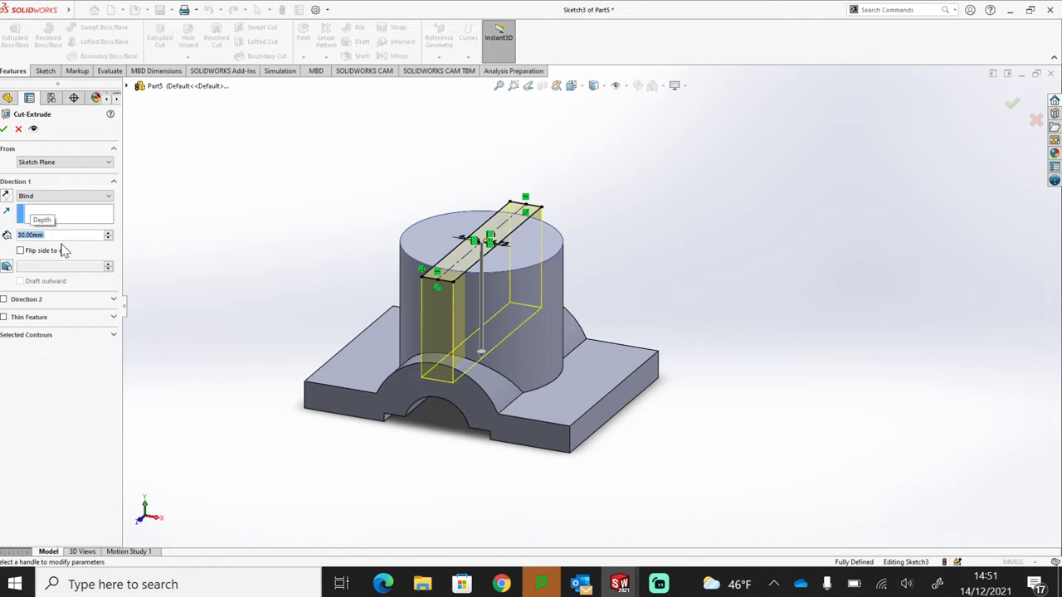
click(5, 130)
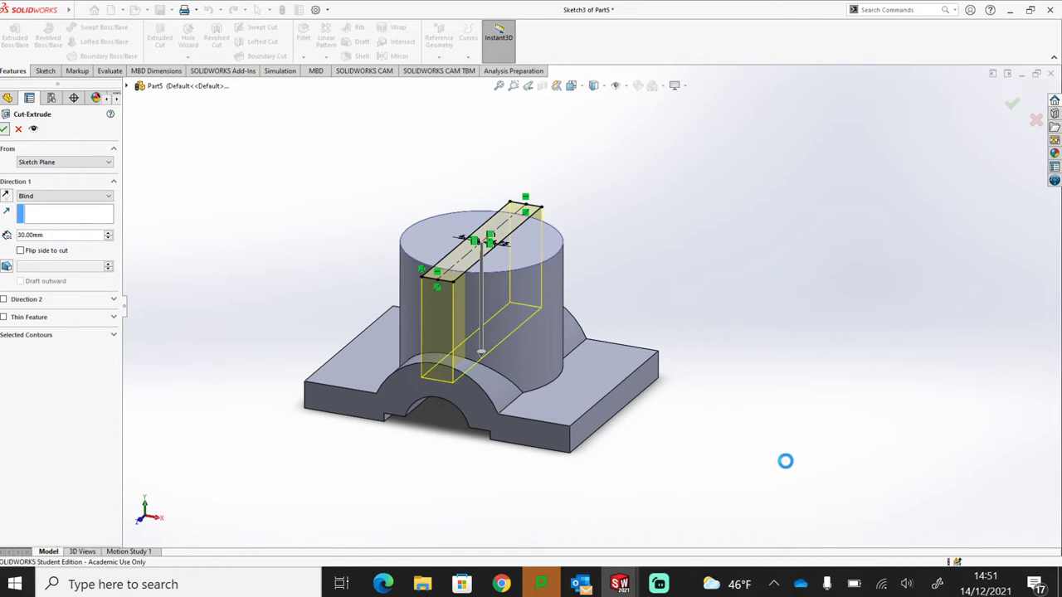
middle_drag(744, 421, 758, 426)
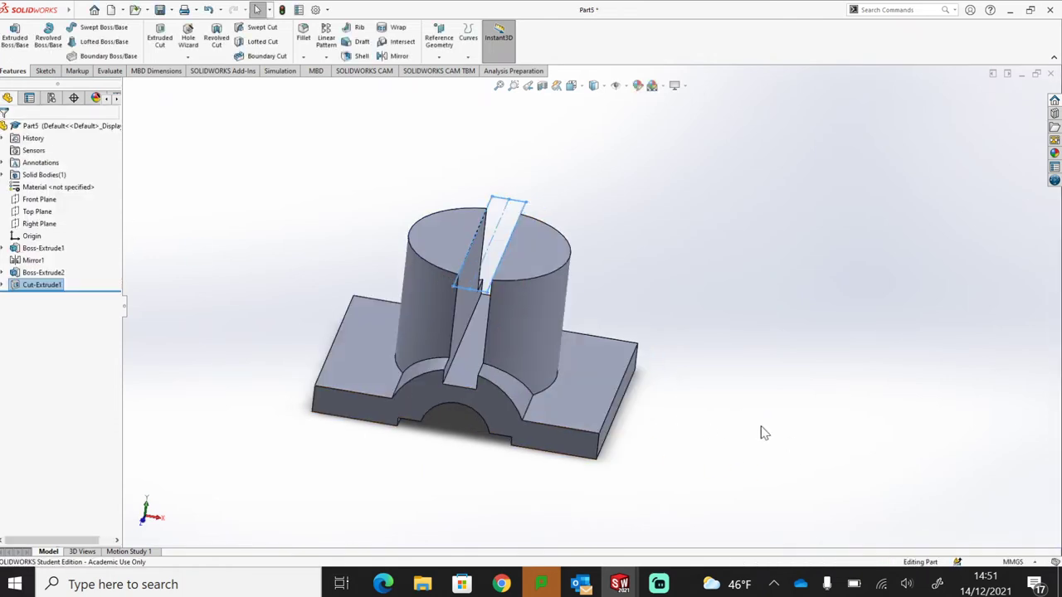
click(754, 432)
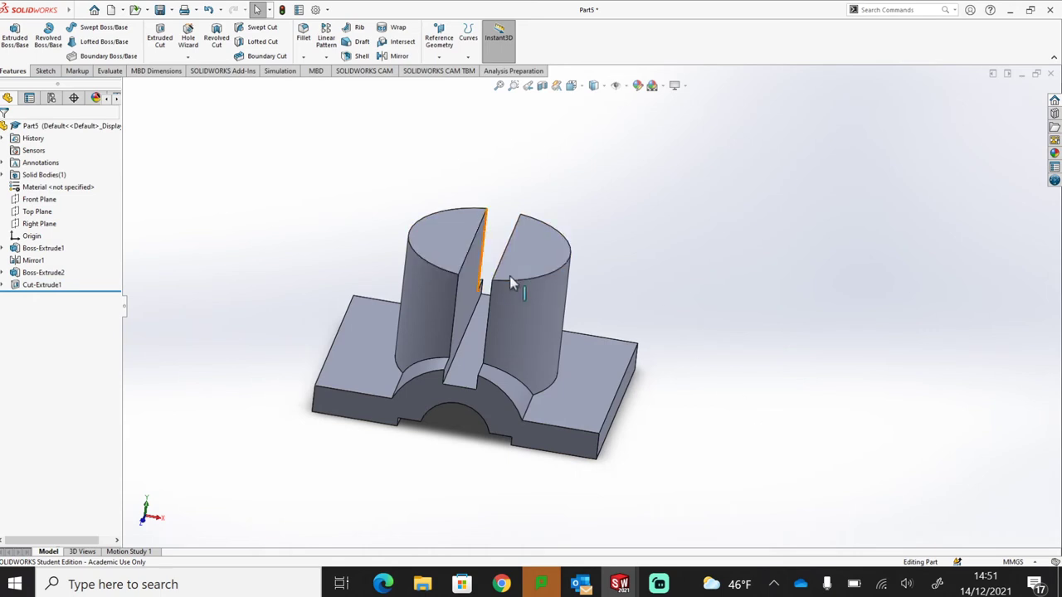
Start a sketch on the top face of the right cylinder half and draw a circle about 26 mm in diameter centred on the origin
click(532, 262)
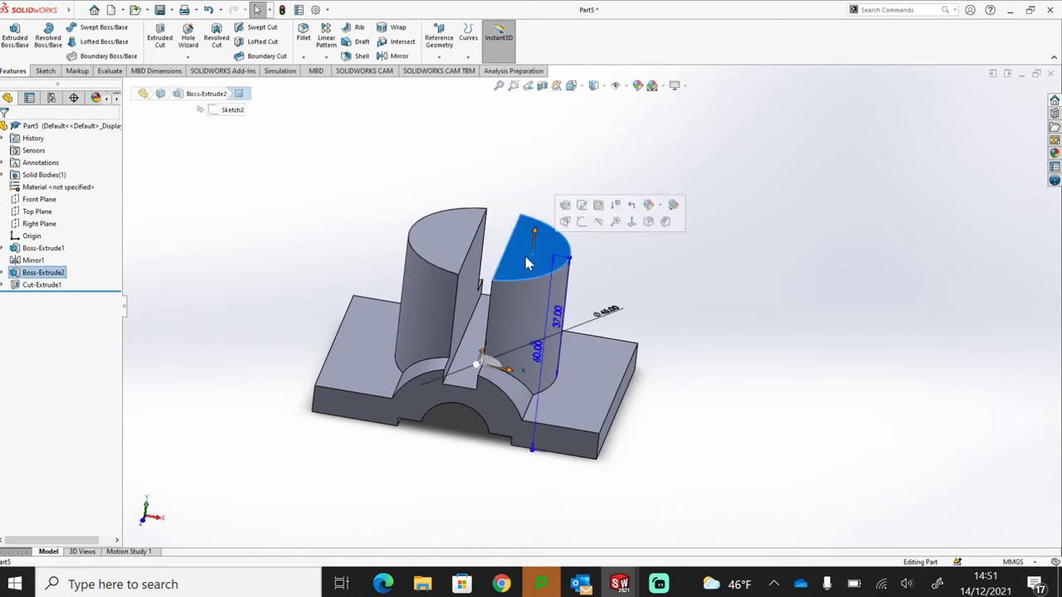
click(43, 70)
click(11, 38)
click(89, 28)
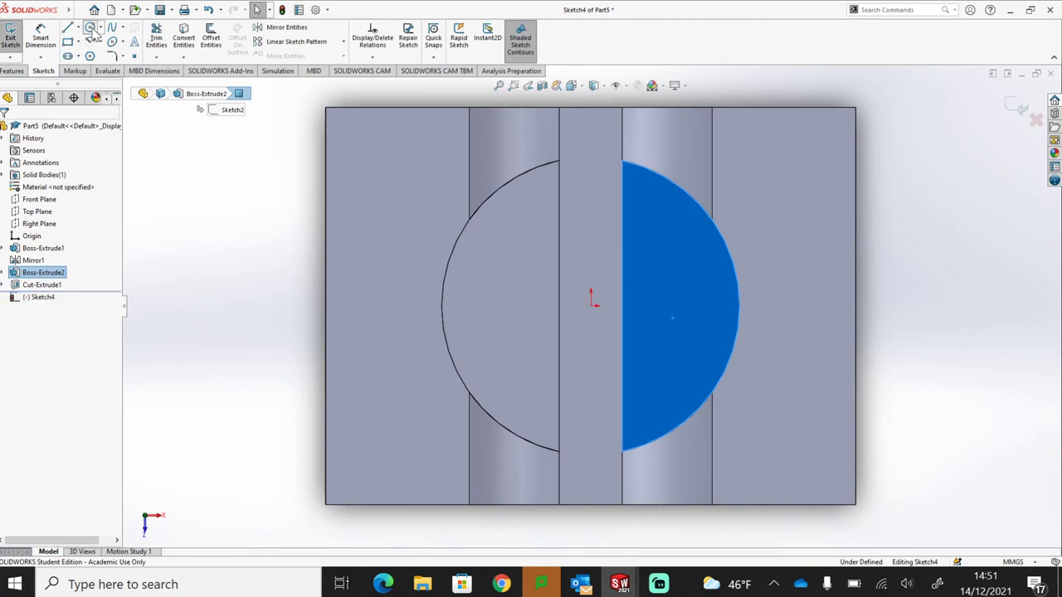
click(591, 302)
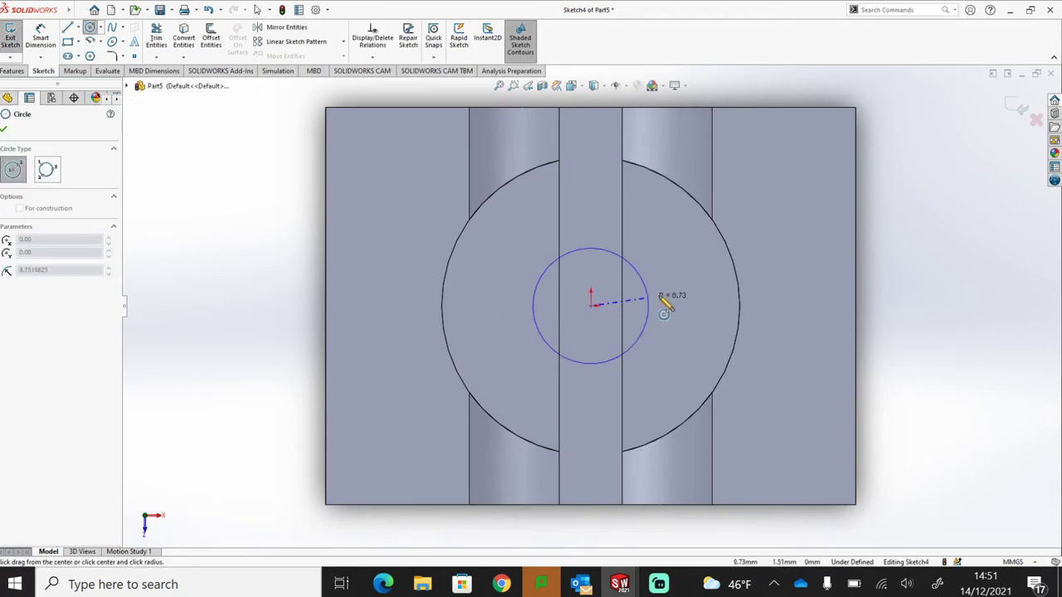
click(676, 304)
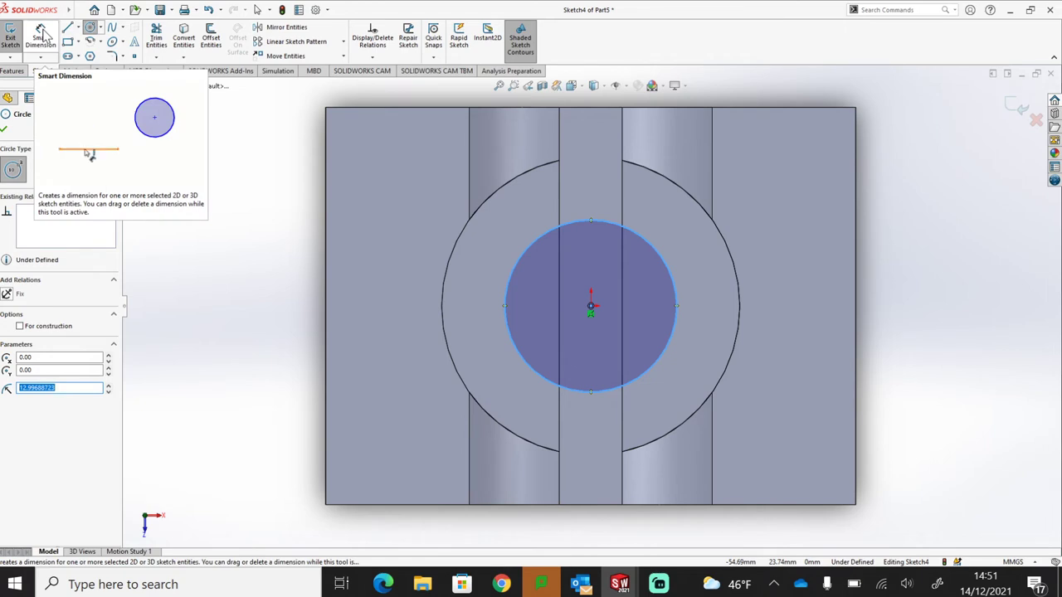
click(661, 256)
click(762, 191)
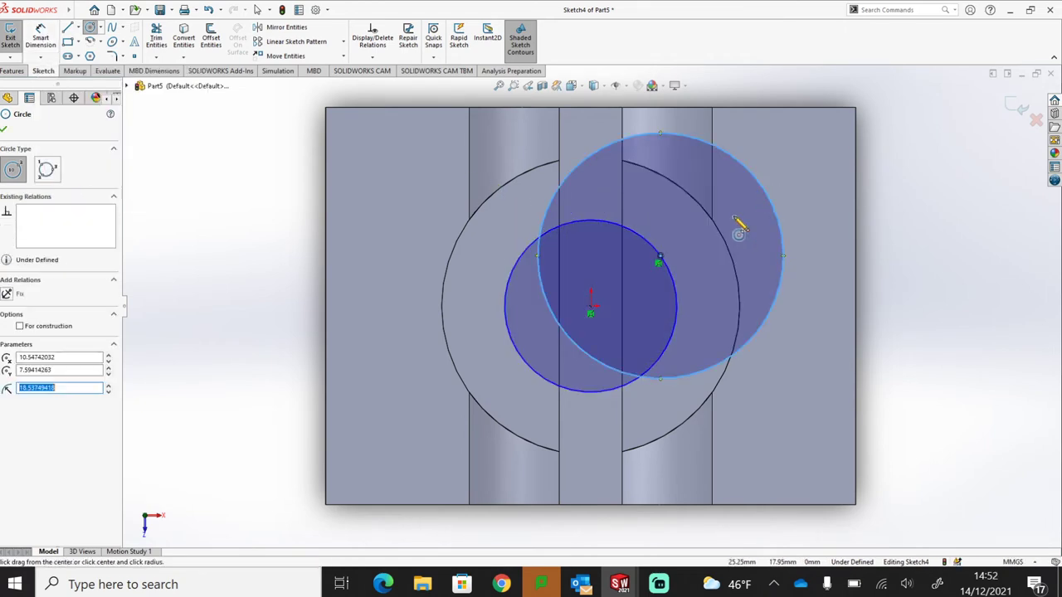
key(Escape)
click(765, 193)
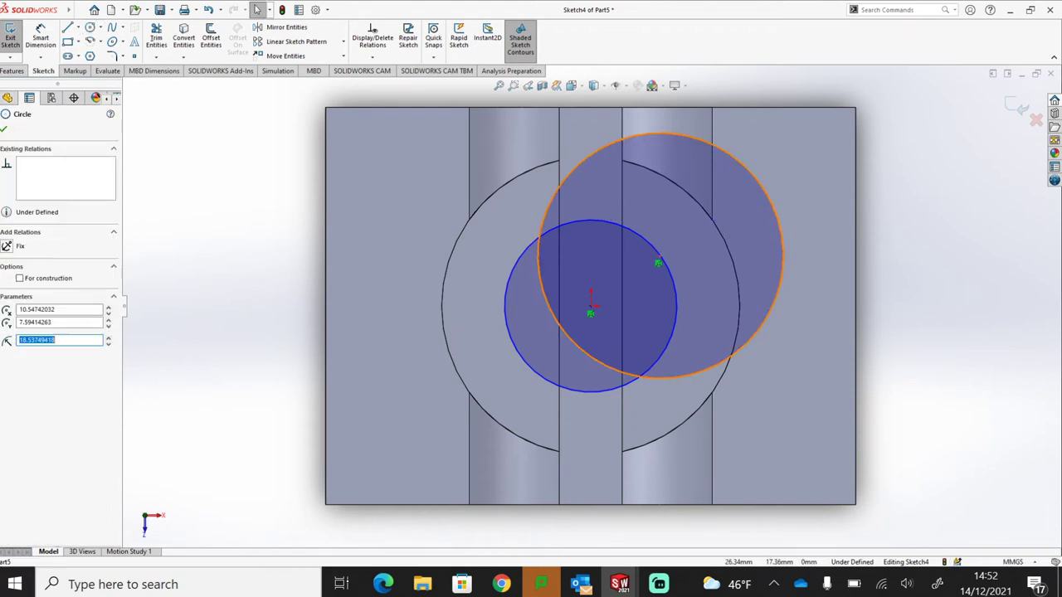
key(Delete)
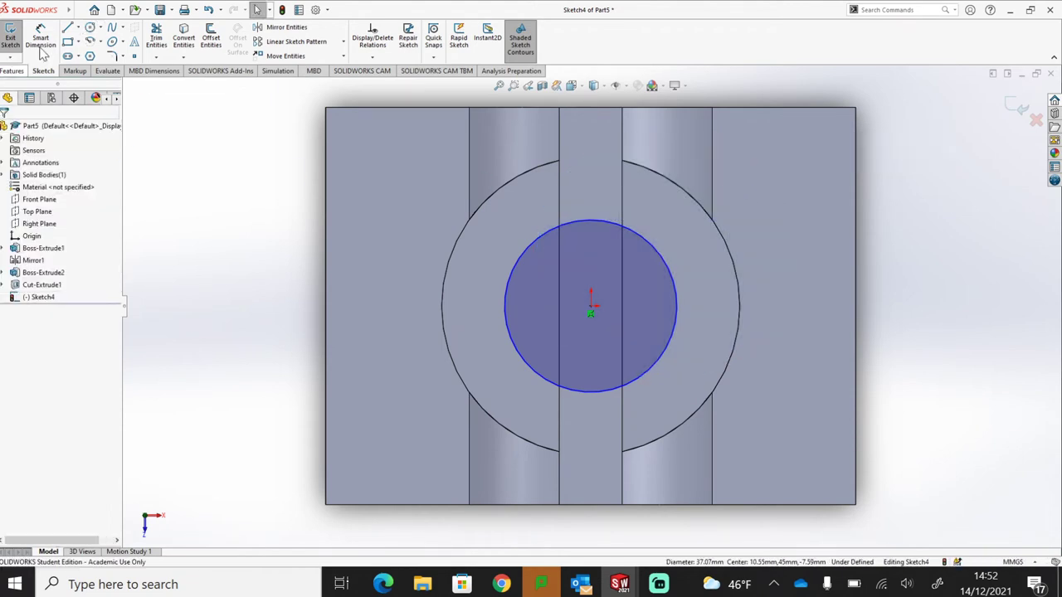
Dimension the circle centred on the origin with a diameter of 20 mm
click(39, 37)
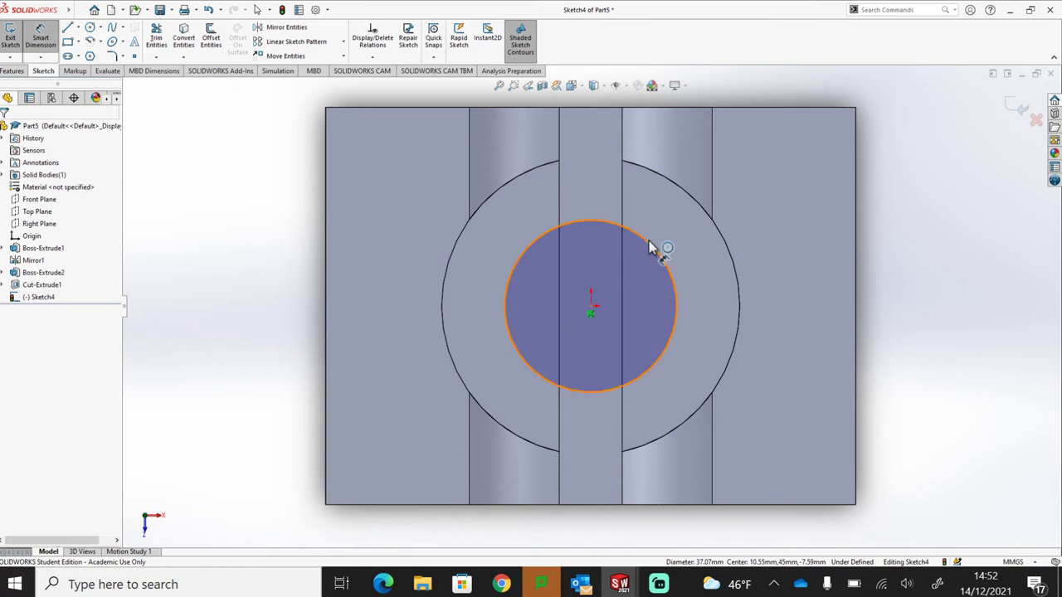
click(669, 272)
click(797, 220)
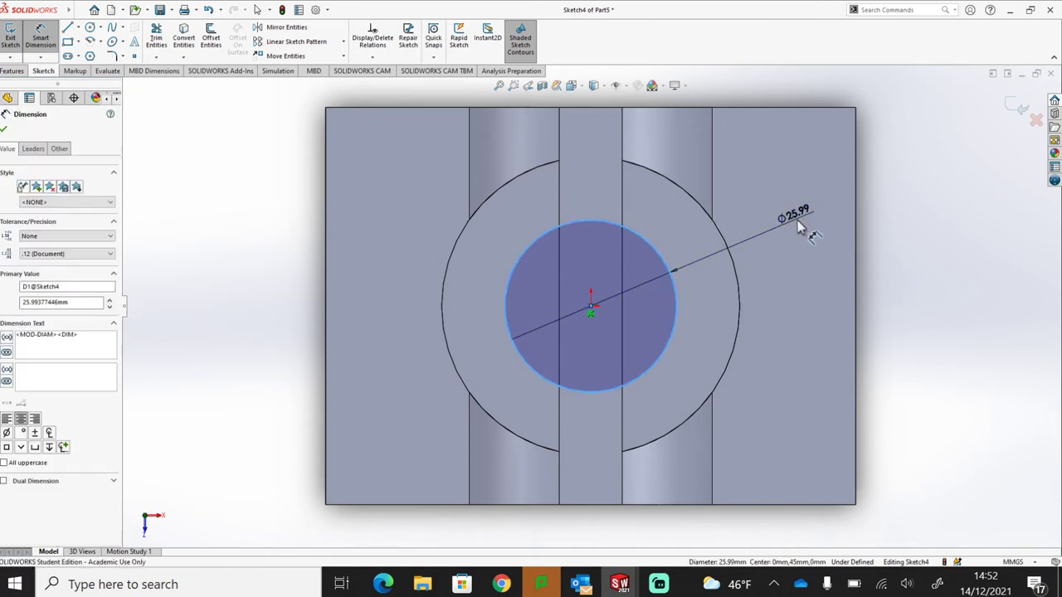
text(20)
key(Return)
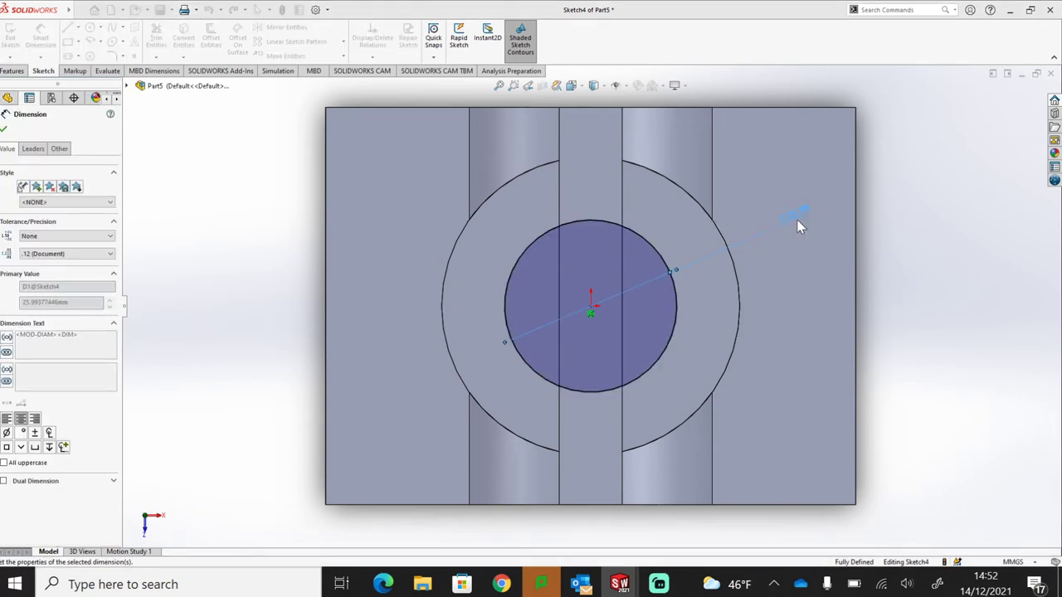
Cut-extrude the 20 mm circle with the Through All end condition to bore through the cylinder and base
click(12, 71)
click(160, 38)
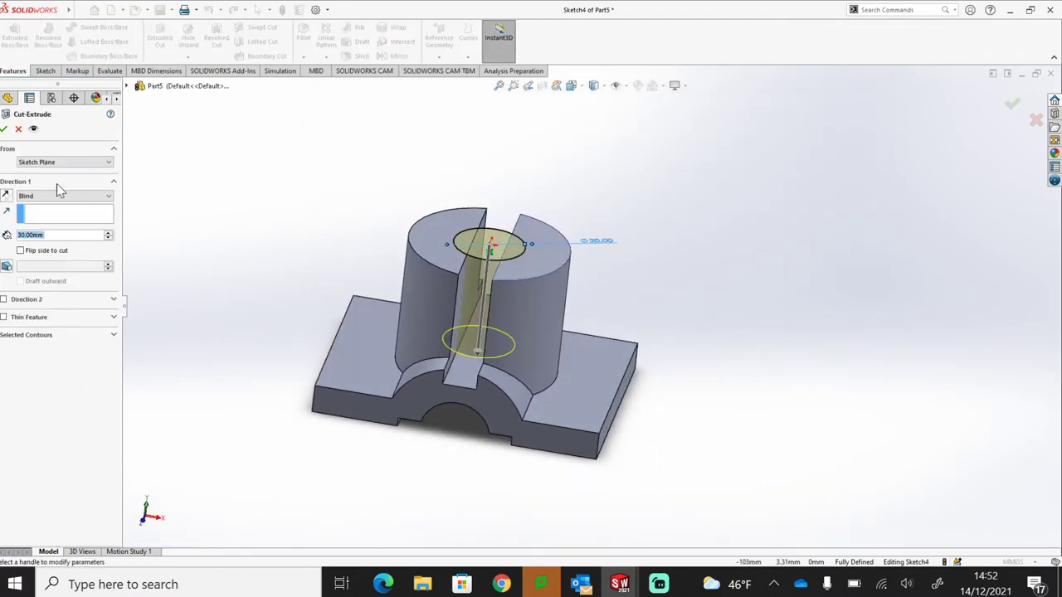
click(65, 196)
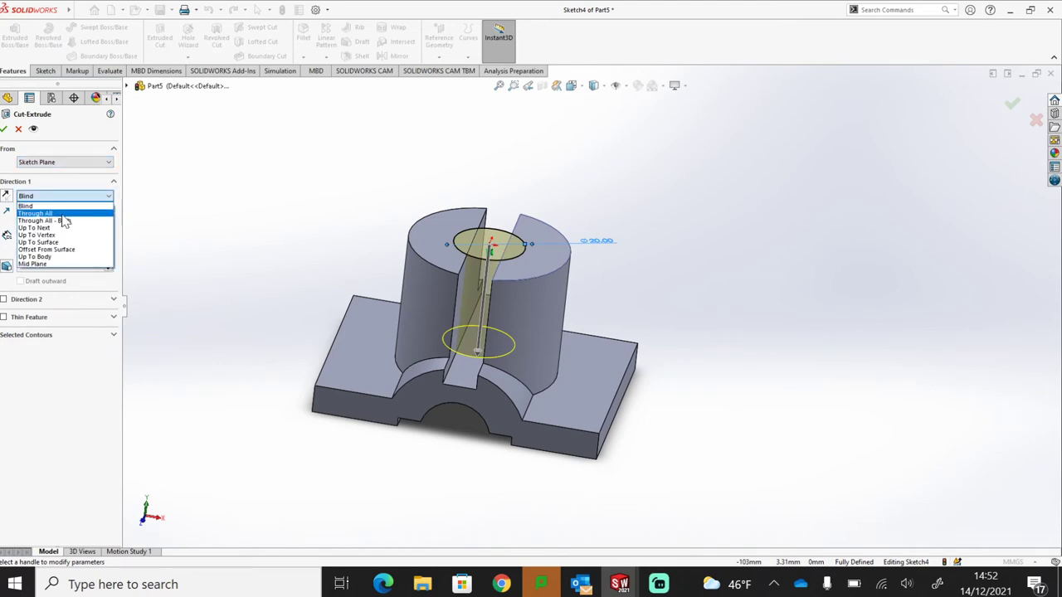
click(63, 214)
click(4, 128)
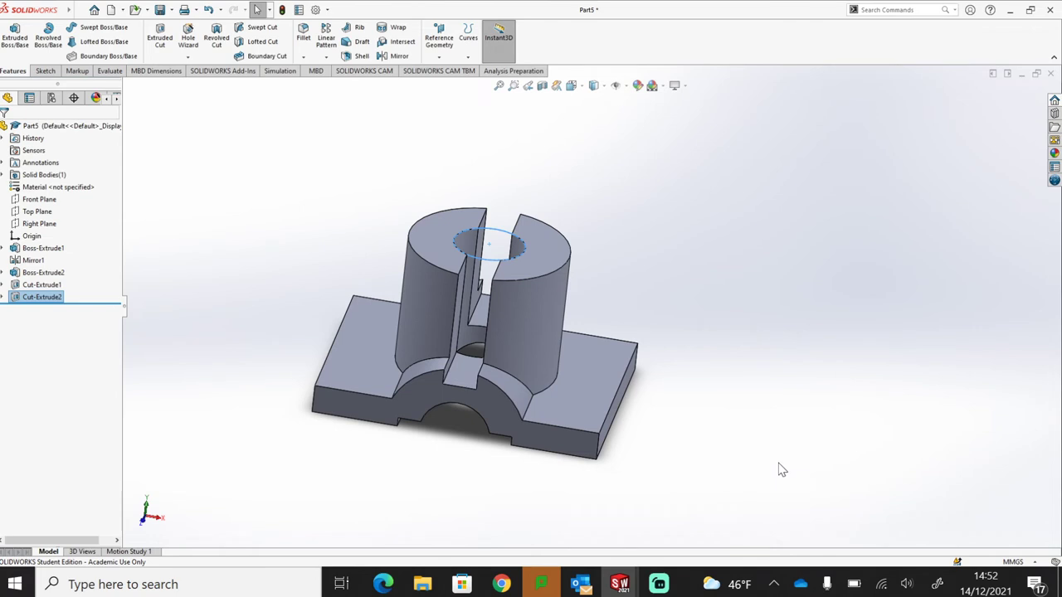
click(721, 458)
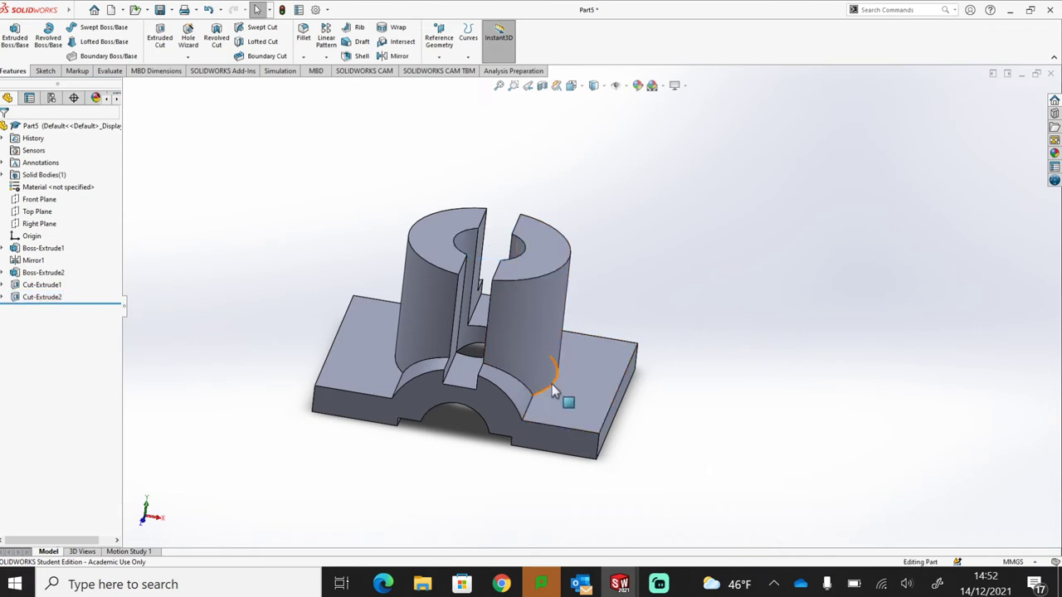
Start a sketch on the top face of the left cylinder half and convert its outer arc edge into a sketch entity
middle_drag(446, 406, 426, 379)
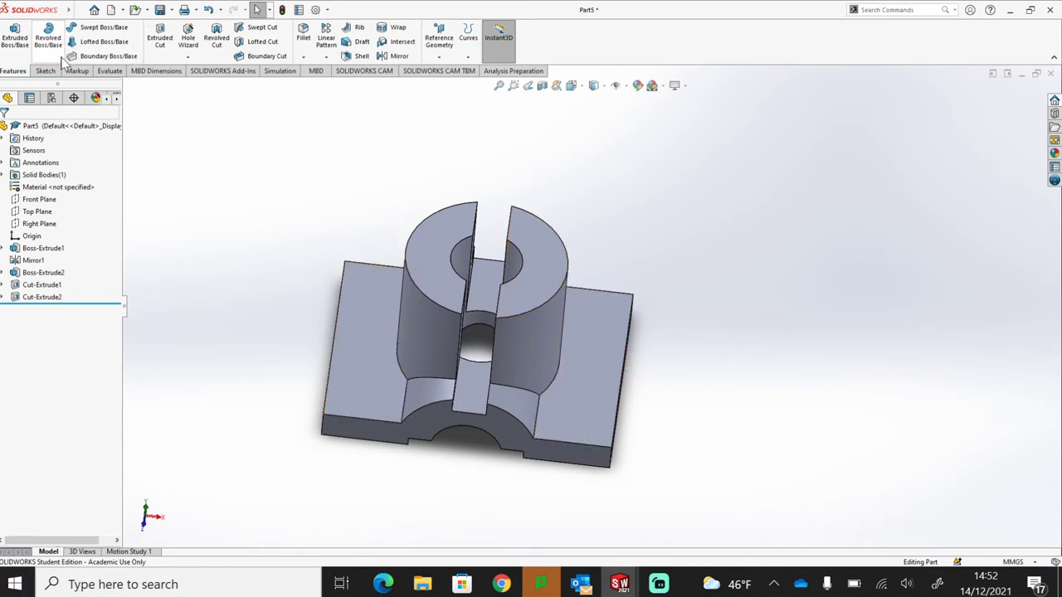
click(430, 255)
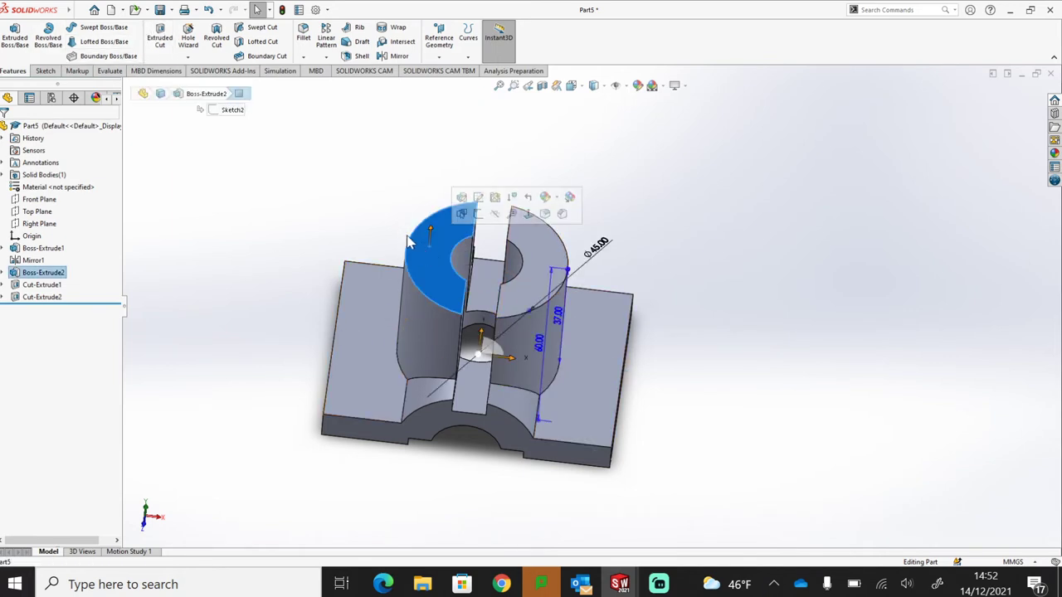
click(45, 72)
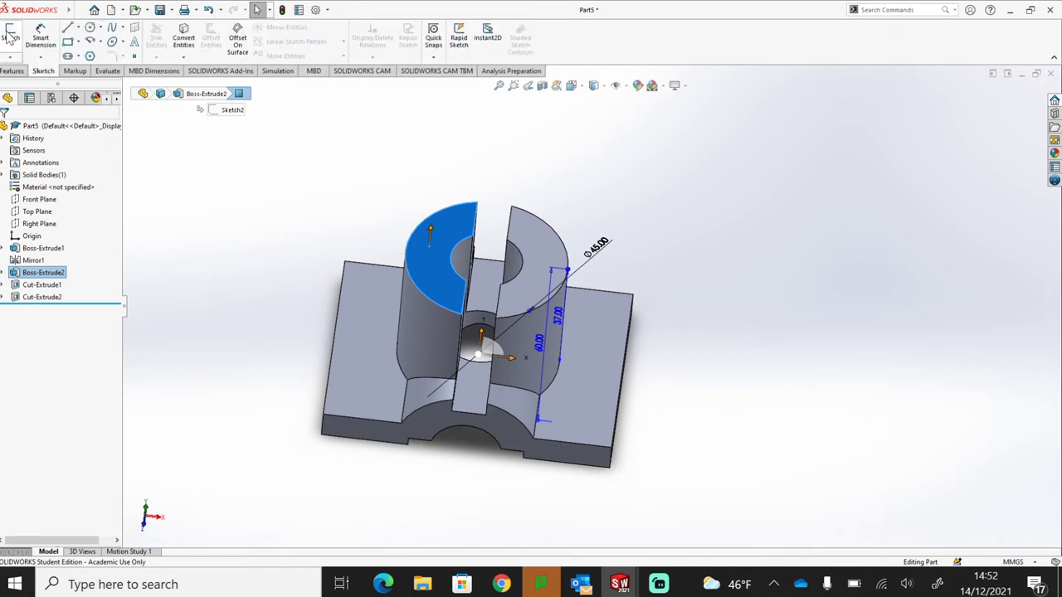
click(10, 37)
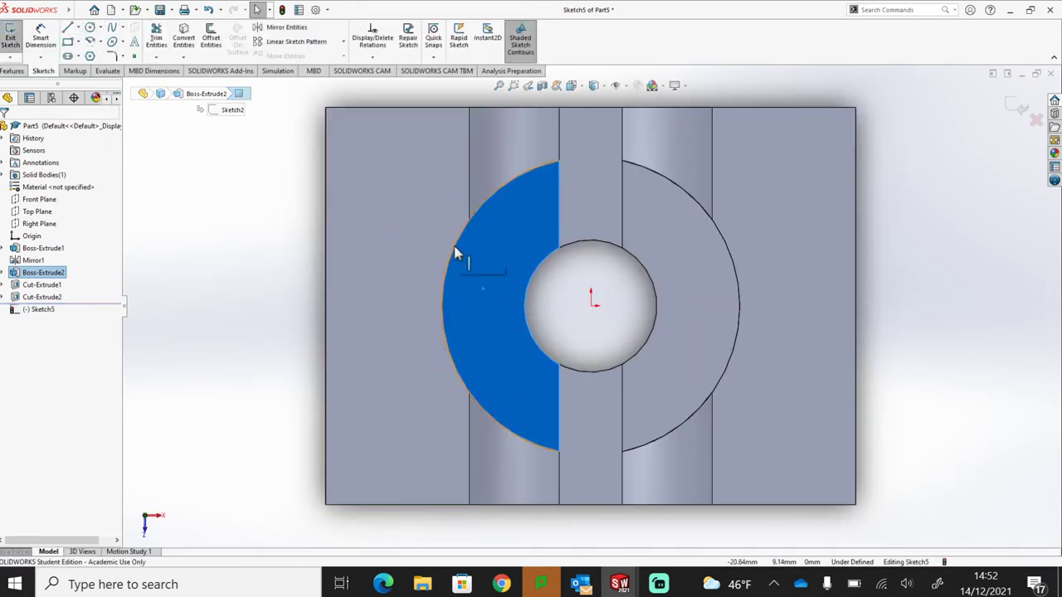
click(479, 211)
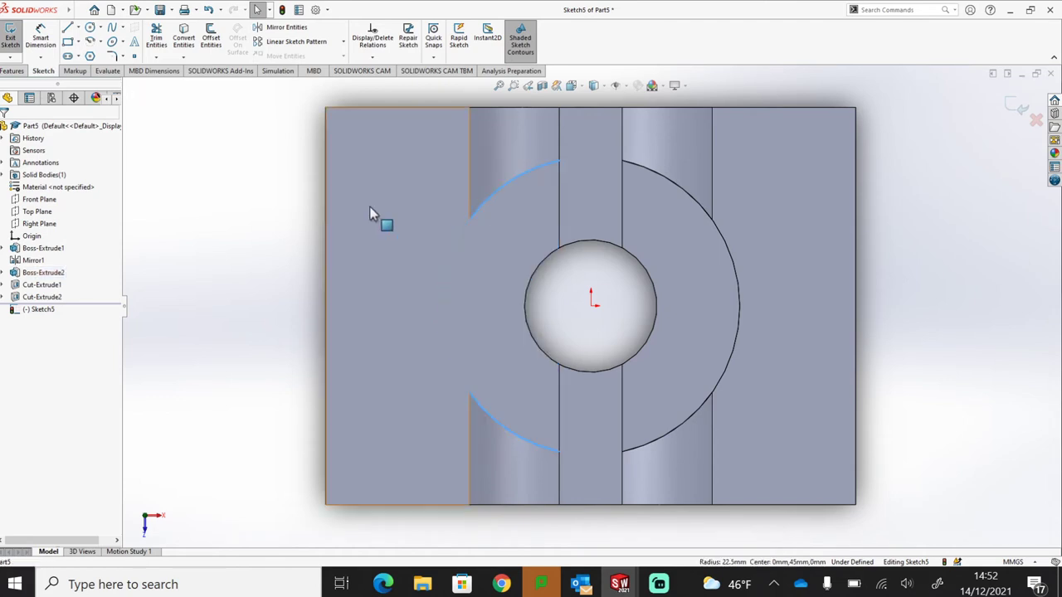
click(185, 36)
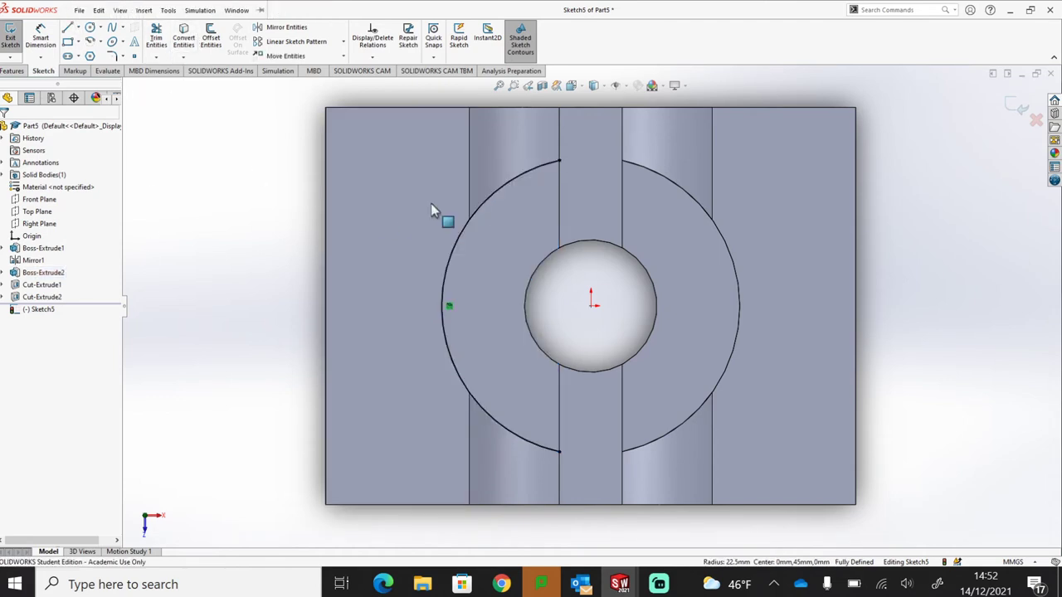
Draw a line about 35 mm long between two points on the converted arc and make it vertical
click(68, 27)
click(498, 191)
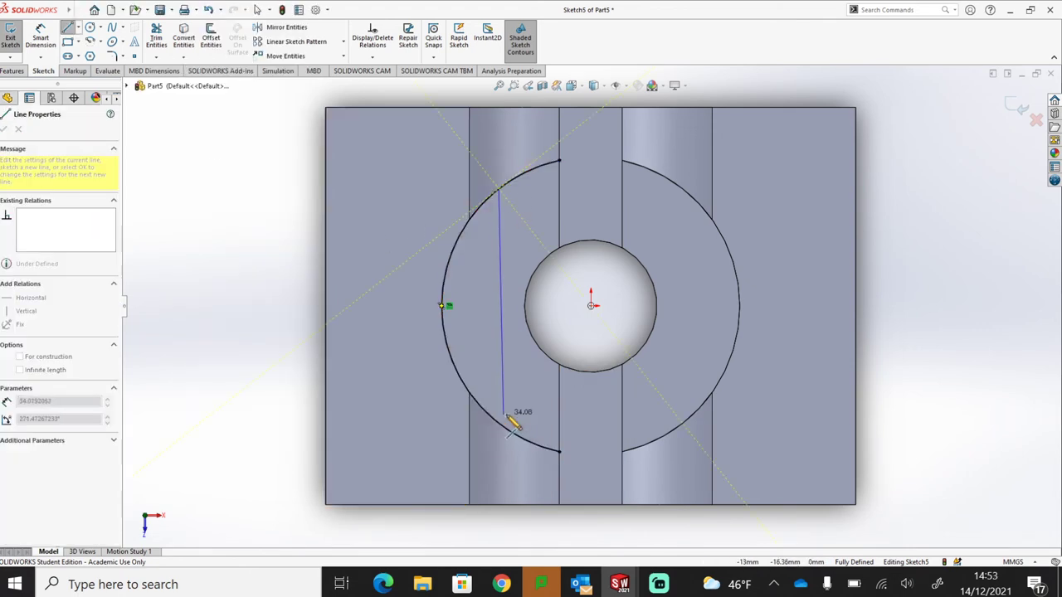
click(492, 415)
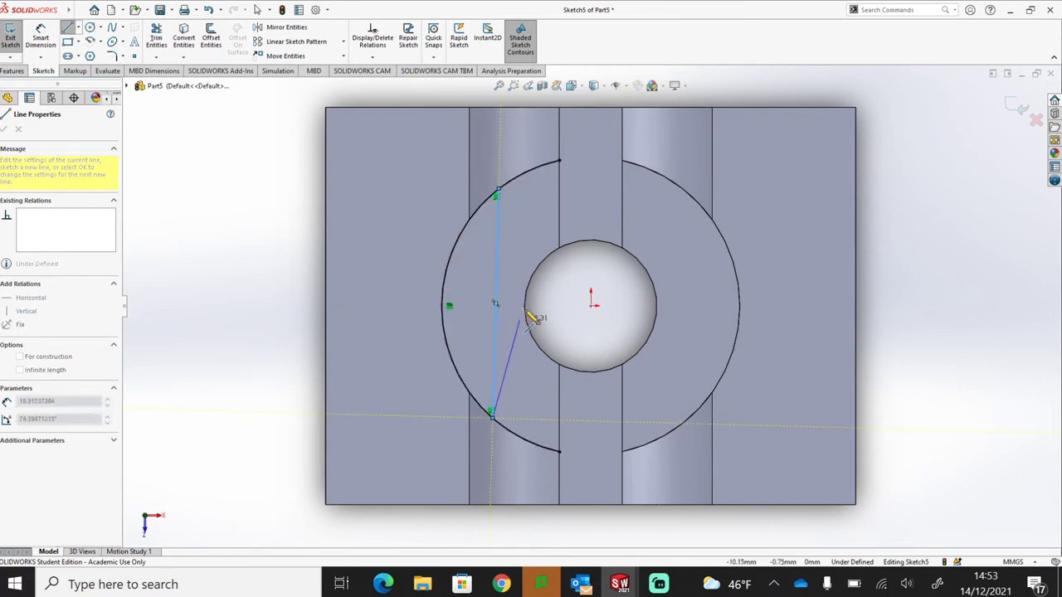
key(Escape)
click(496, 280)
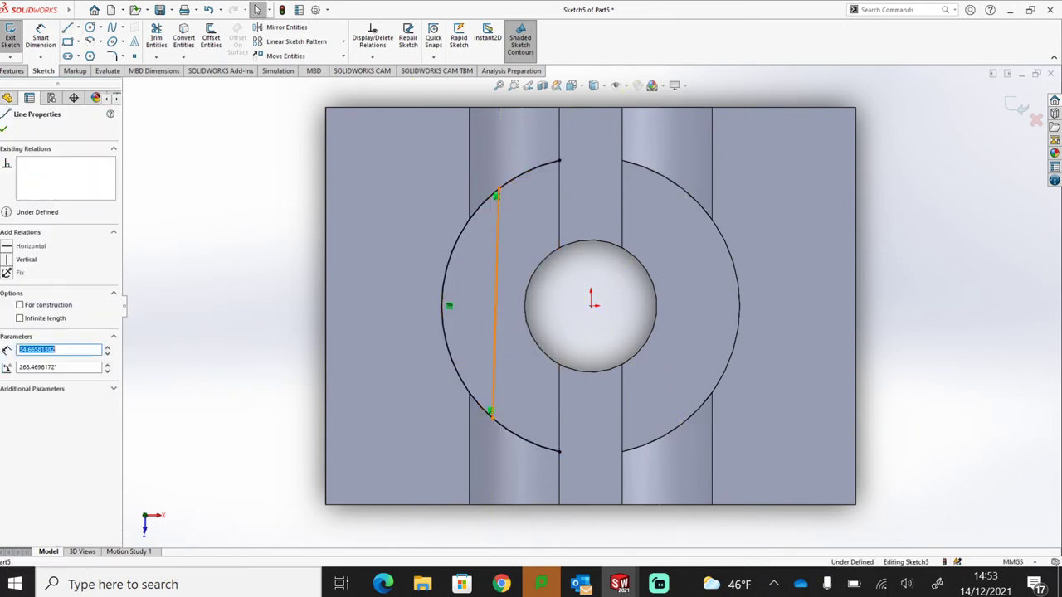
click(7, 260)
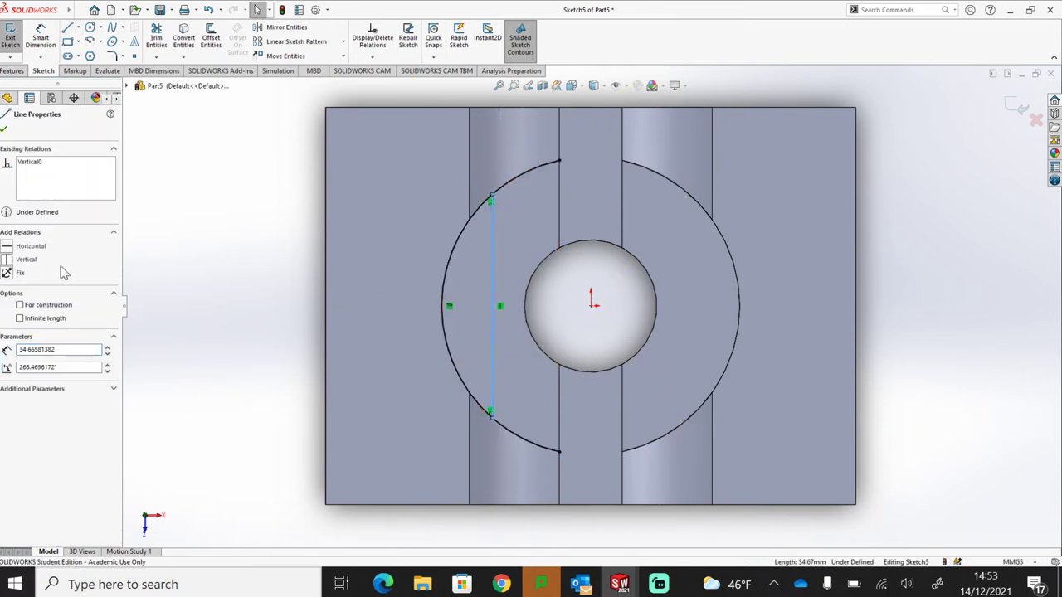
click(539, 282)
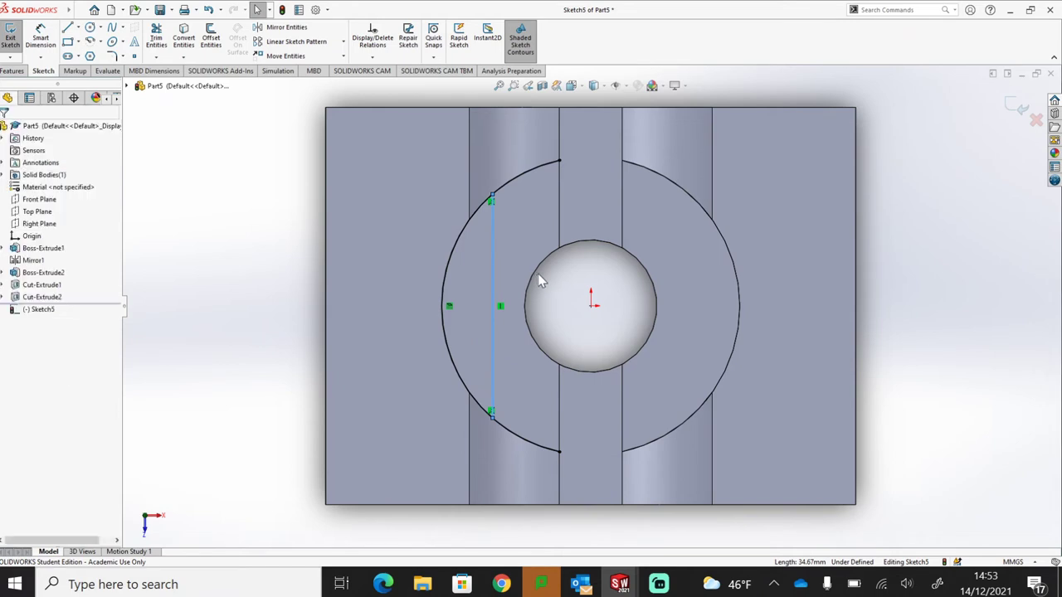
Dimension the vertical line's distance from the origin as 16 mm
click(40, 37)
click(592, 306)
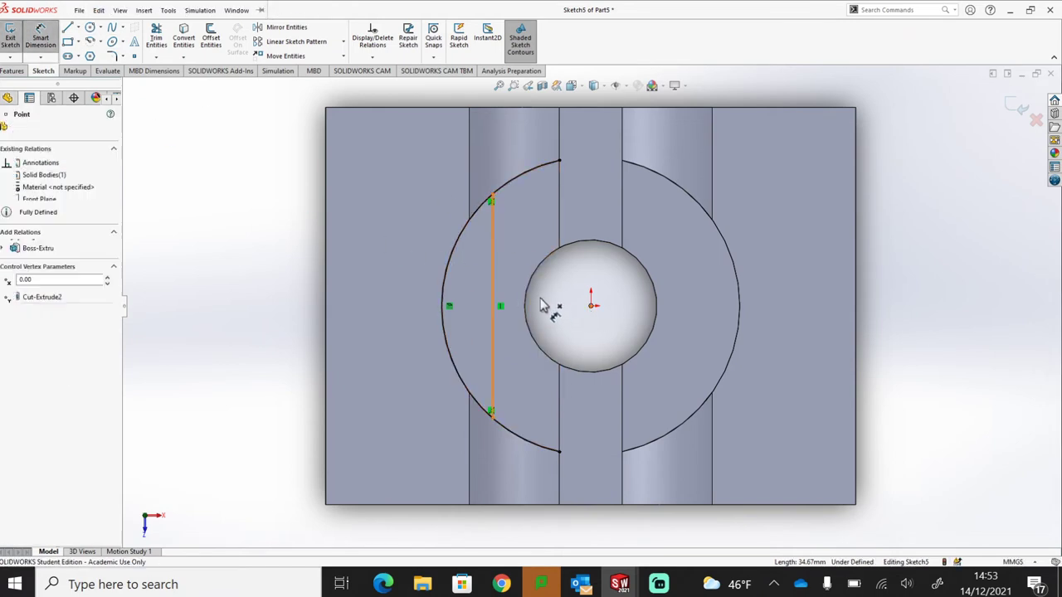
click(491, 282)
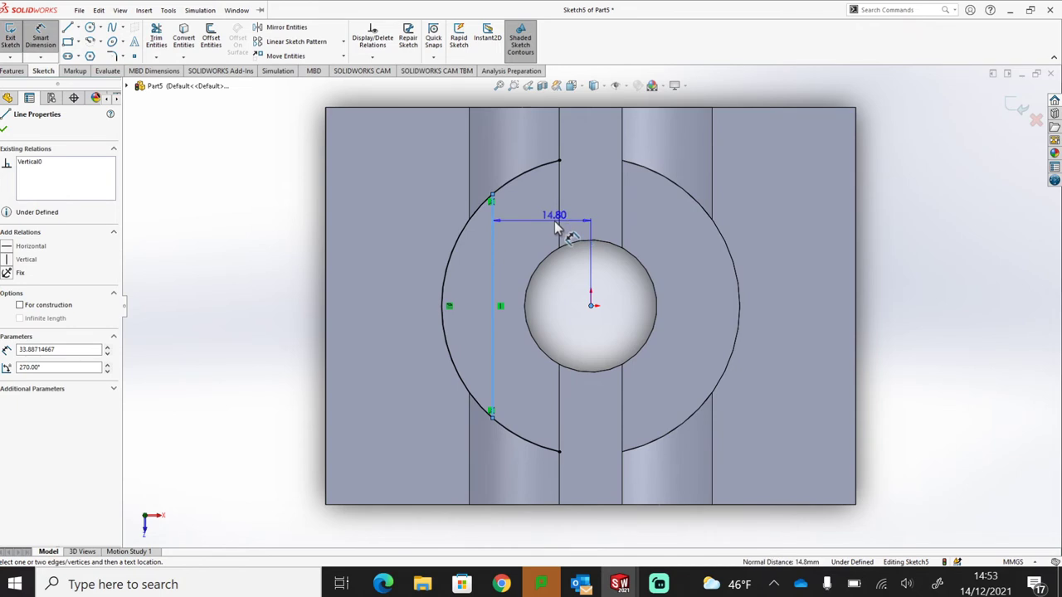
click(534, 262)
text(16)
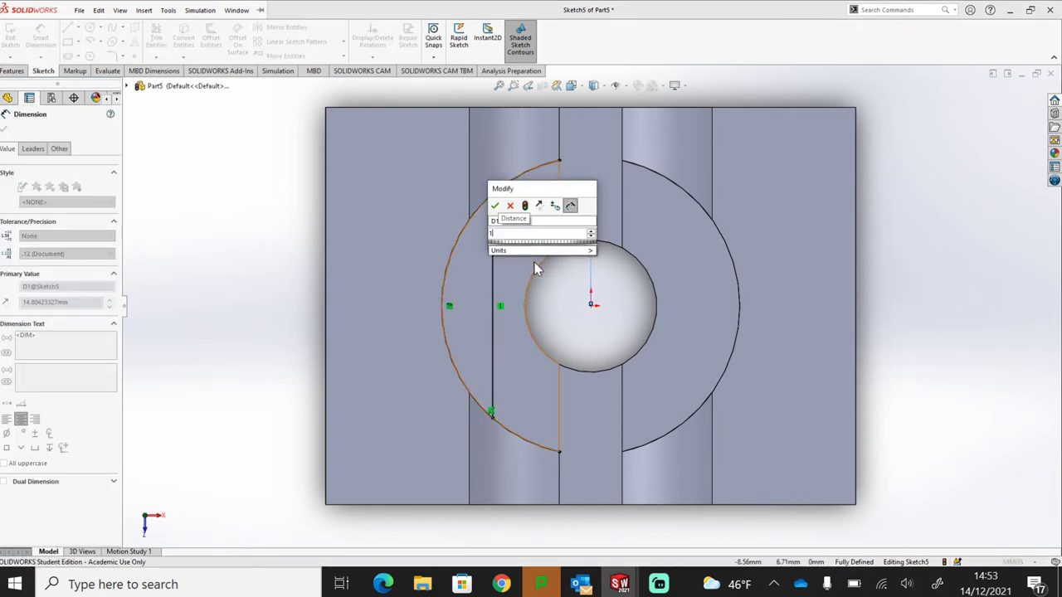
key(Return)
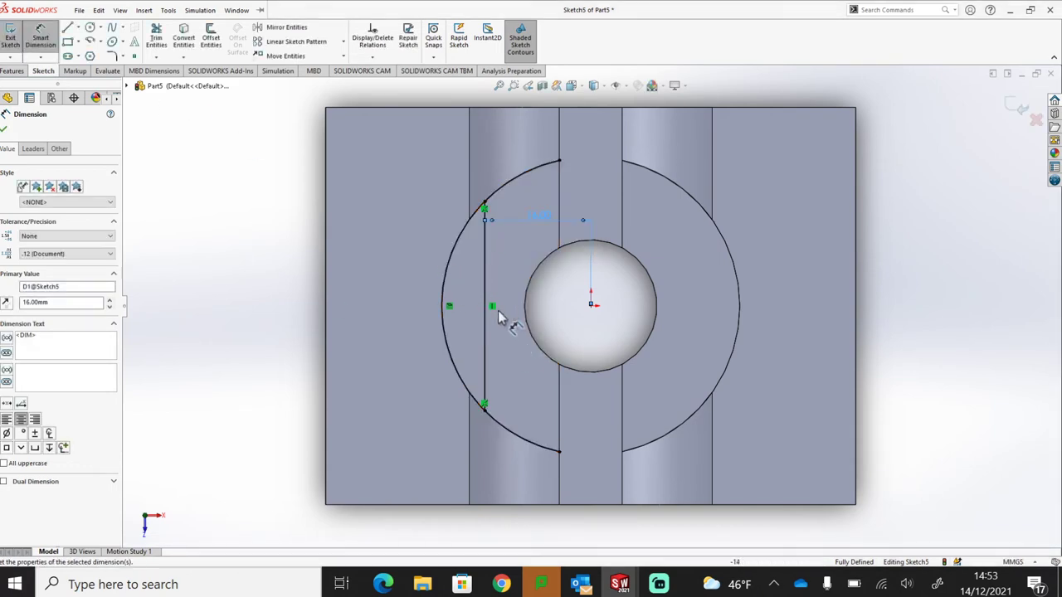
Cut-extrude the region between the outer arc and the vertical line to a blind depth of 16 mm, with Thin Feature off
click(12, 72)
click(166, 40)
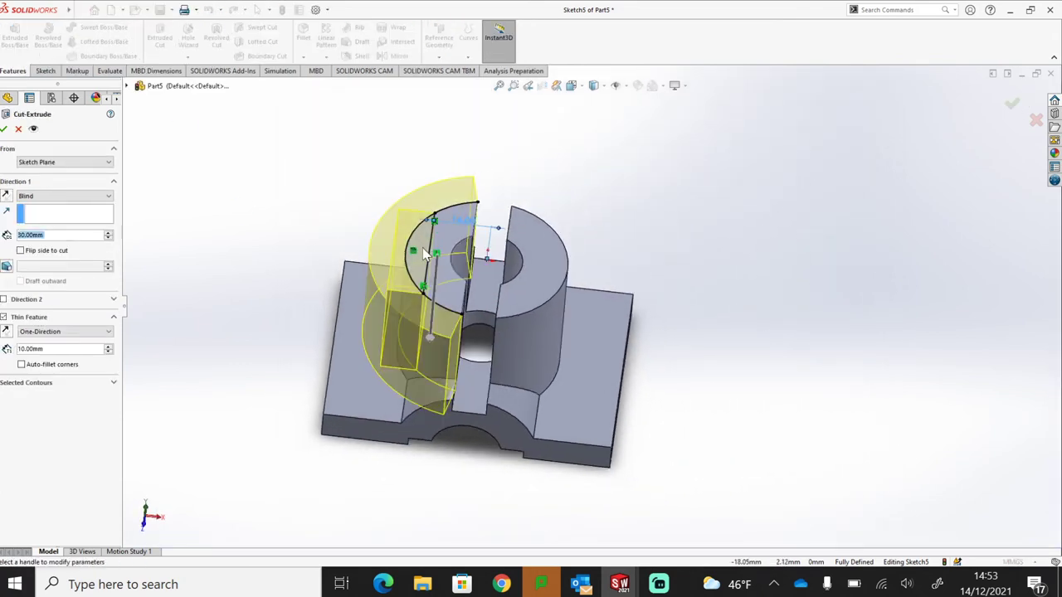
click(5, 317)
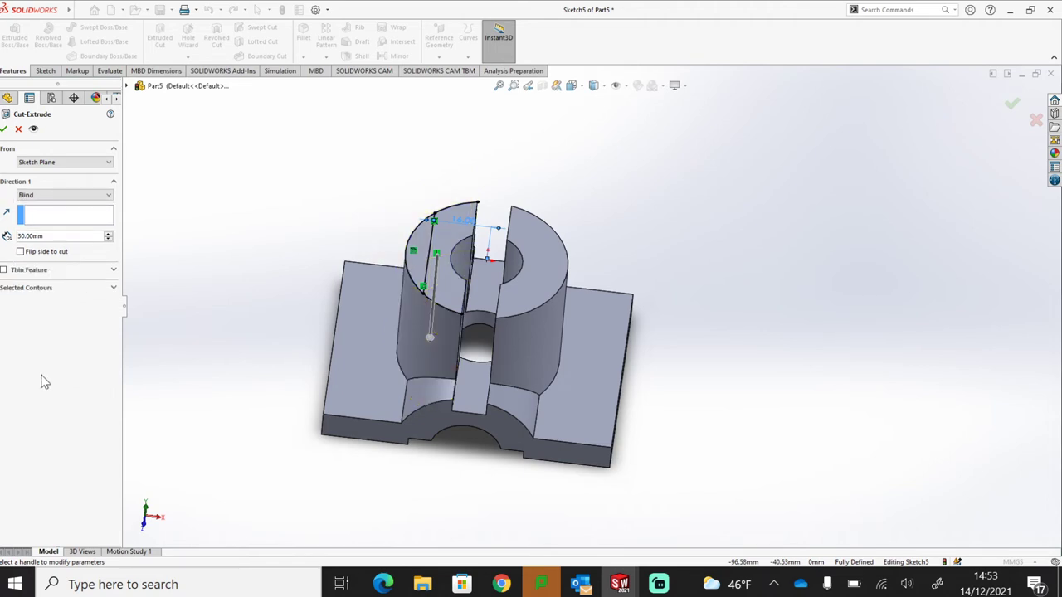
click(40, 289)
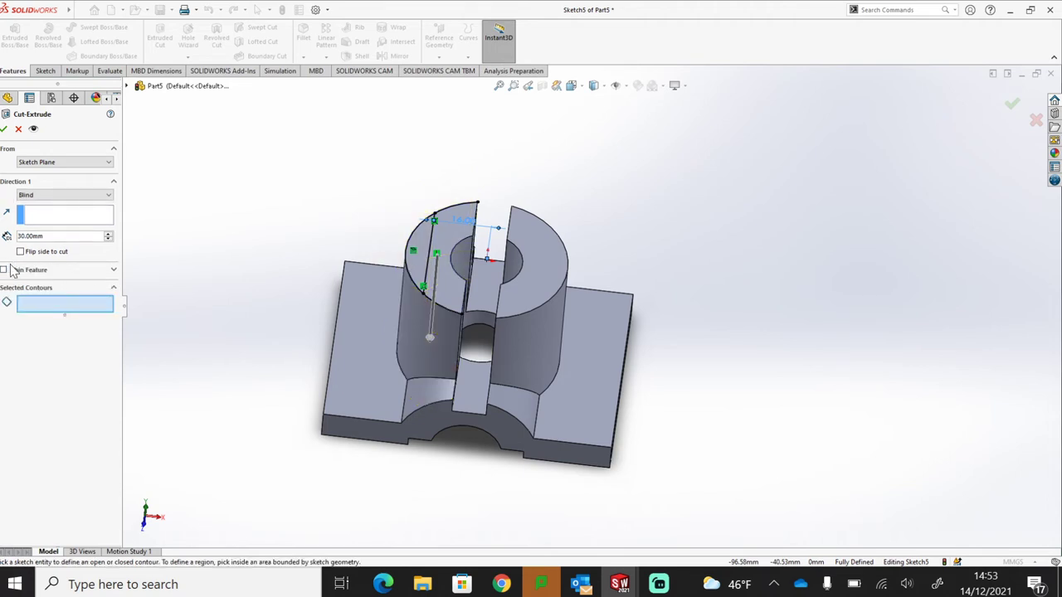
click(418, 249)
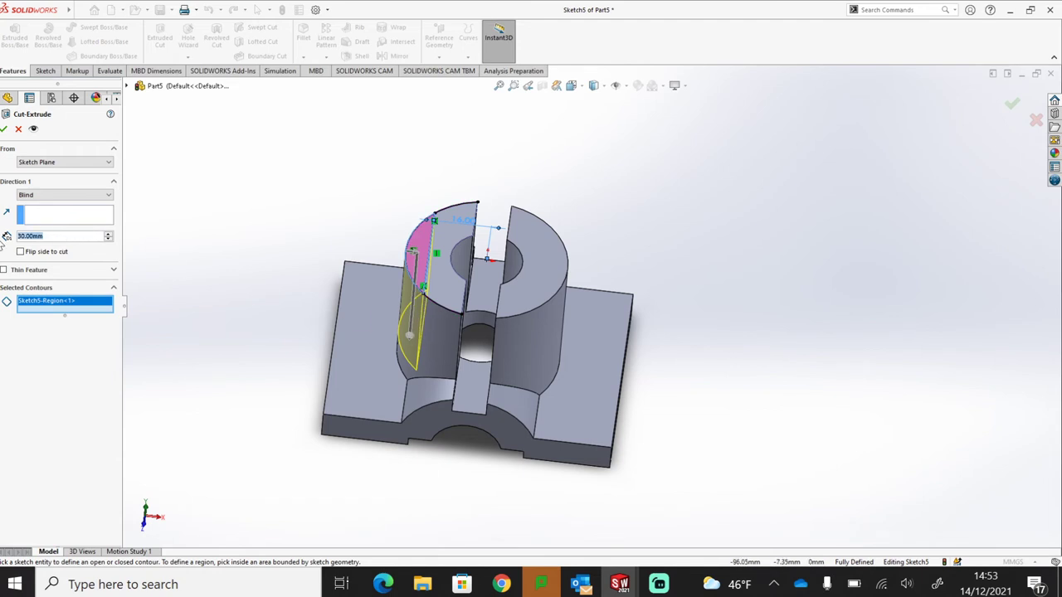
text(16)
key(Return)
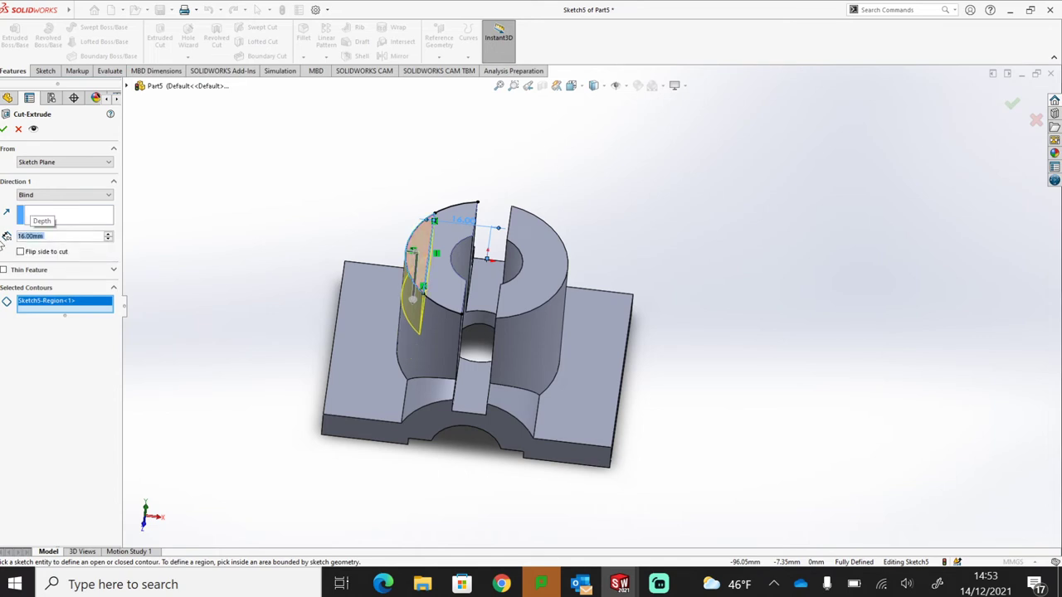
click(3, 128)
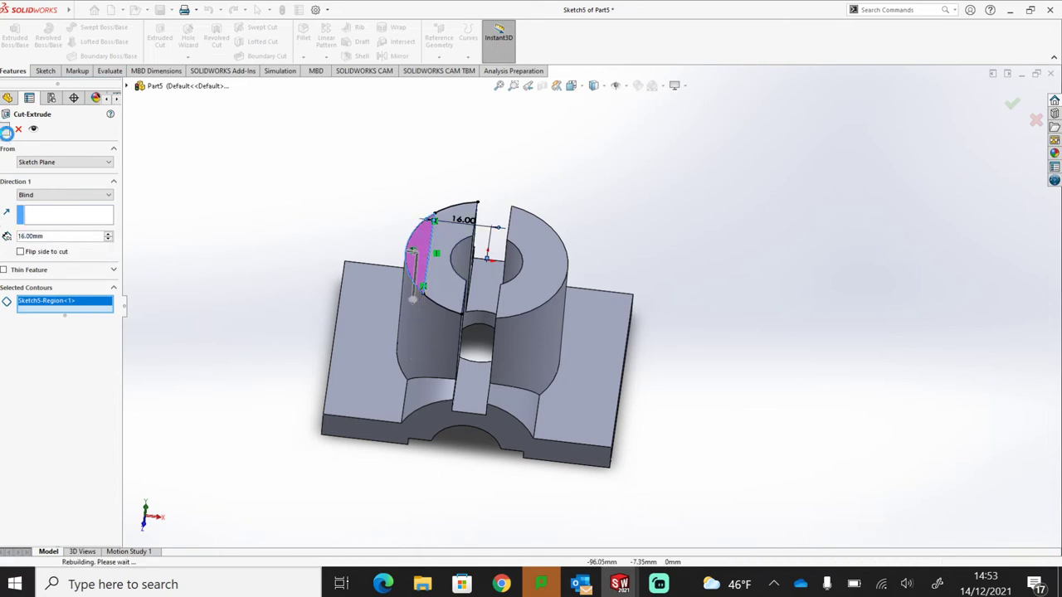
middle_drag(244, 402, 342, 406)
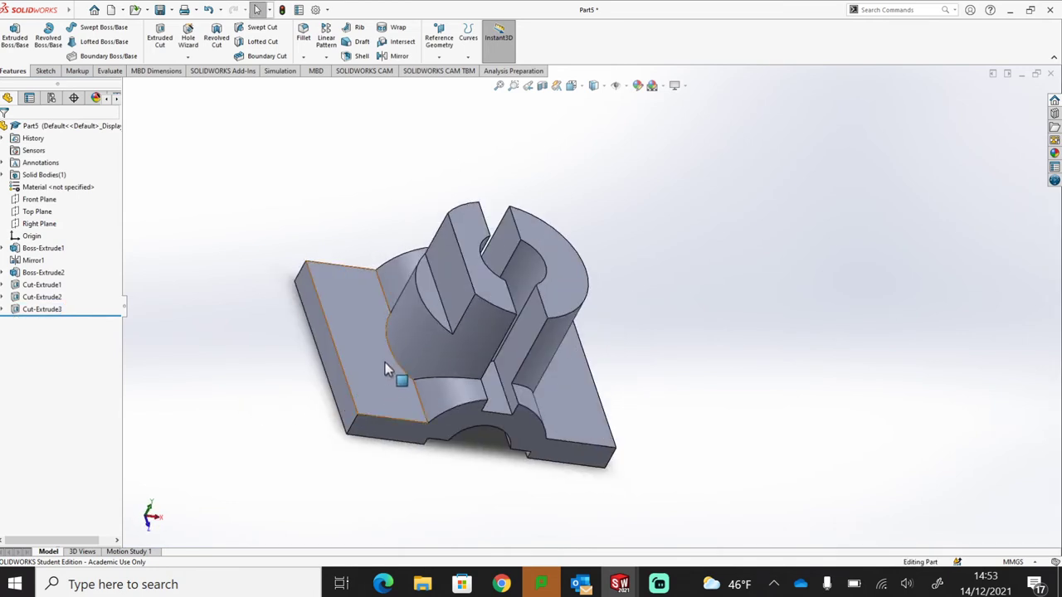
click(371, 383)
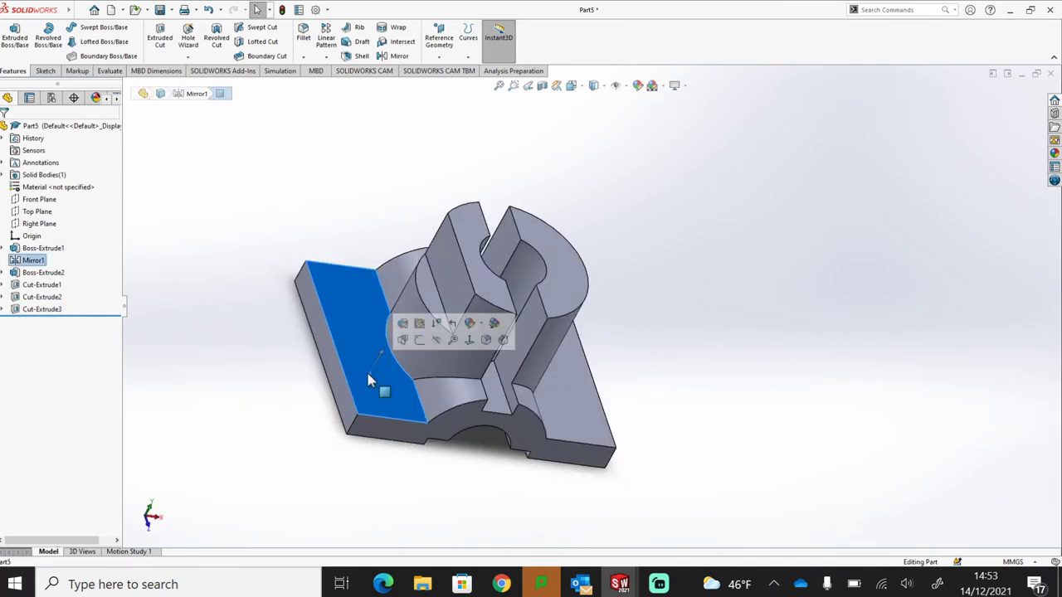
click(421, 346)
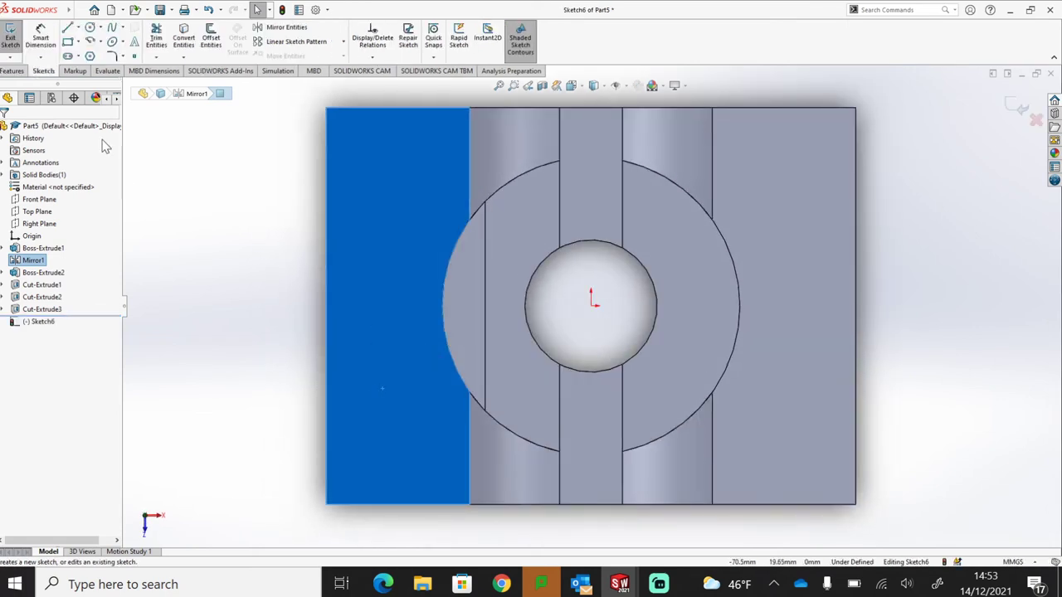
click(89, 27)
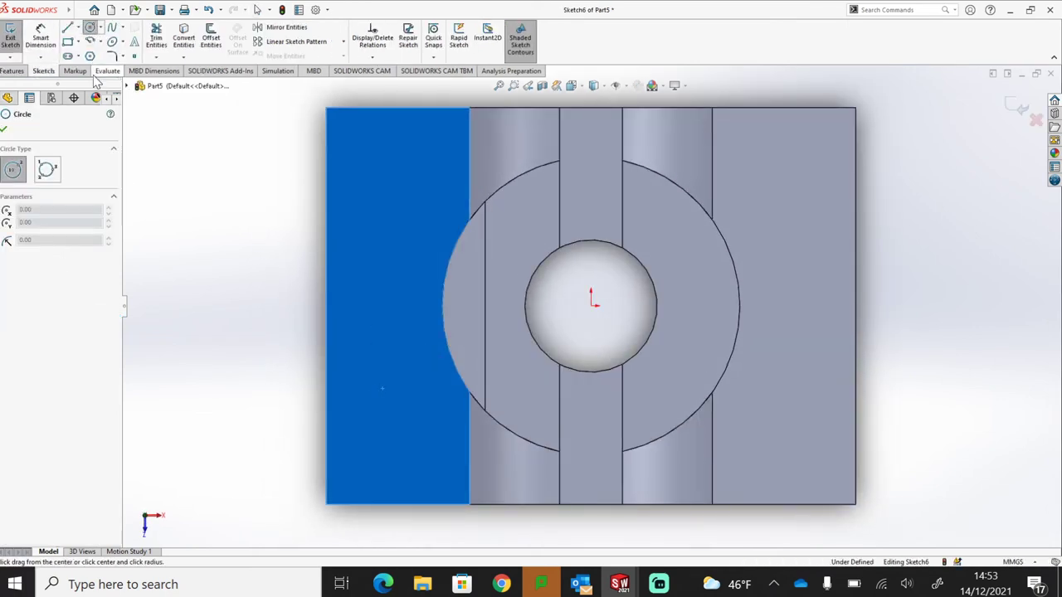
key(Escape)
key(Escape)
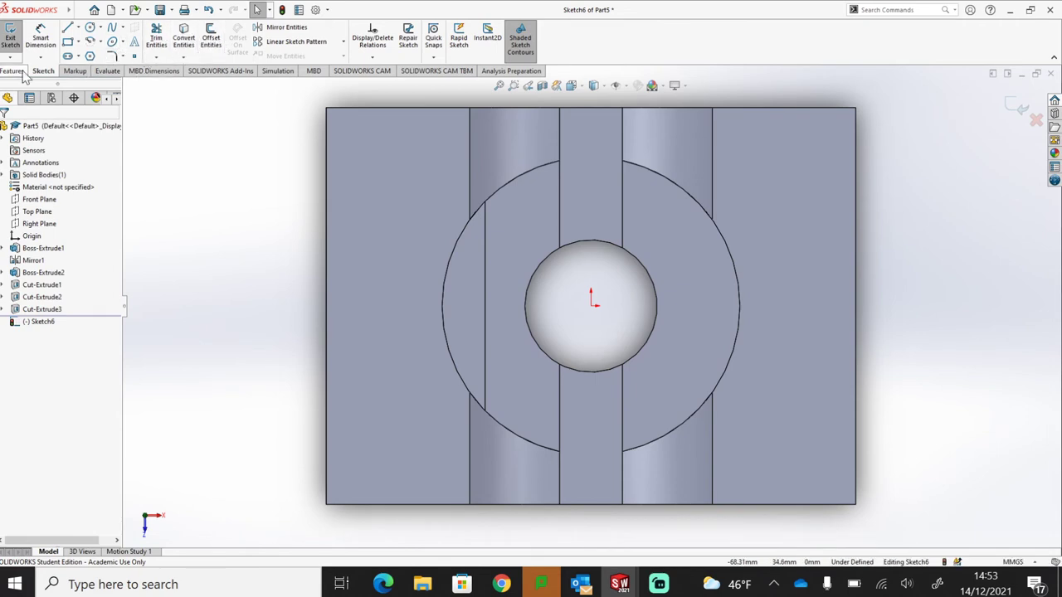
click(1036, 121)
click(510, 302)
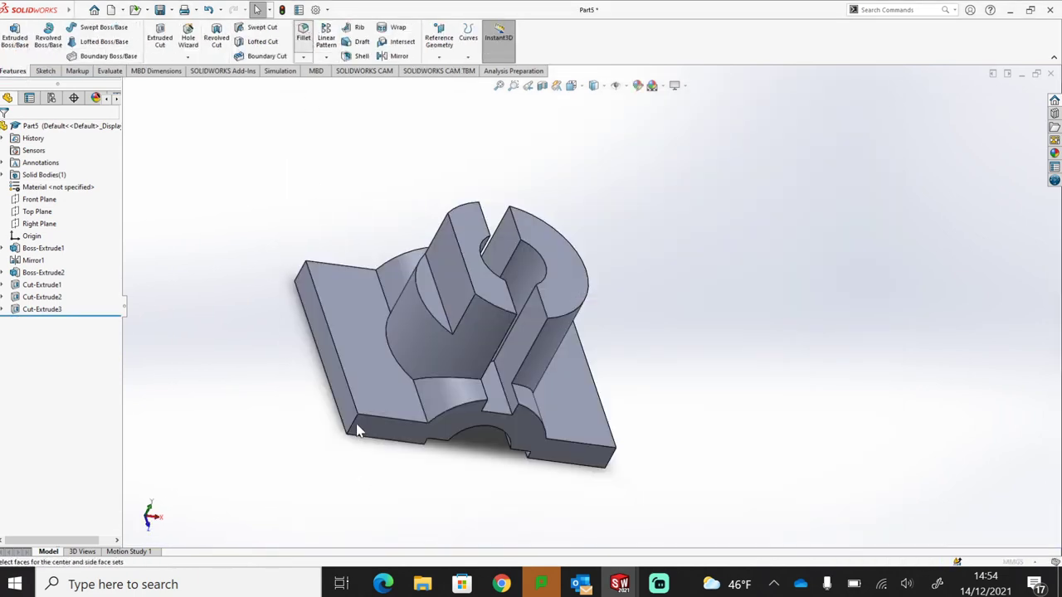
Fillet the four vertical corner edges of the base plate with a constant 10 mm radius
key(f)
click(15, 182)
click(355, 424)
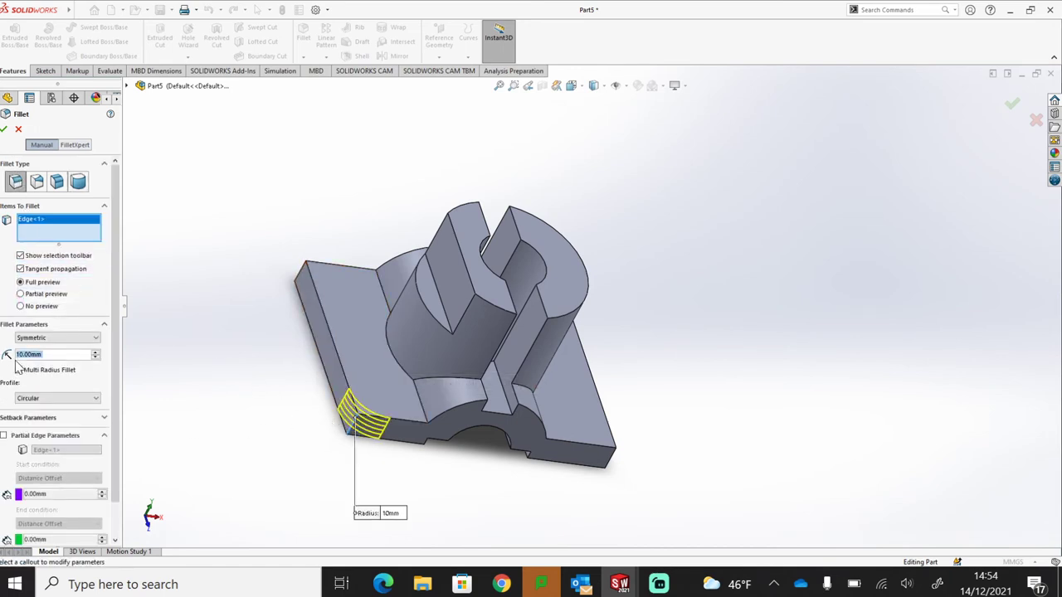
click(304, 277)
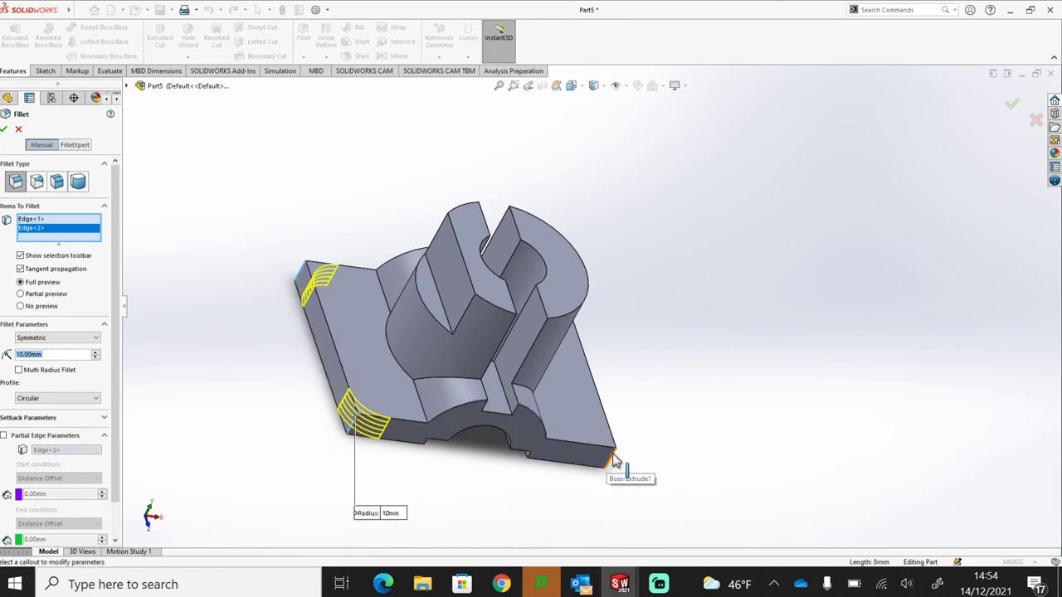
click(611, 465)
middle_drag(683, 407, 628, 419)
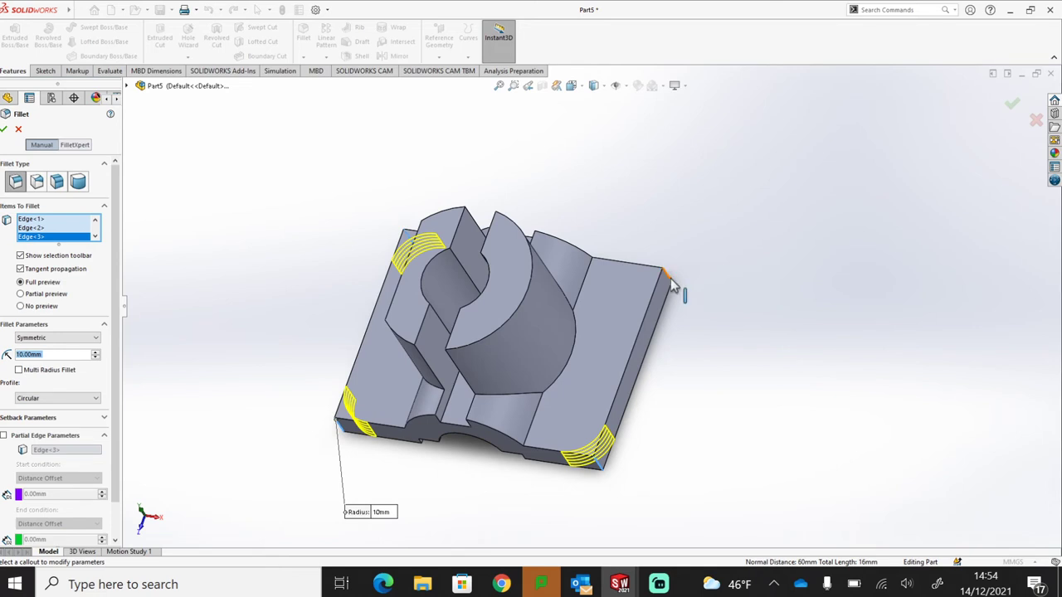
click(671, 284)
middle_drag(562, 426, 616, 379)
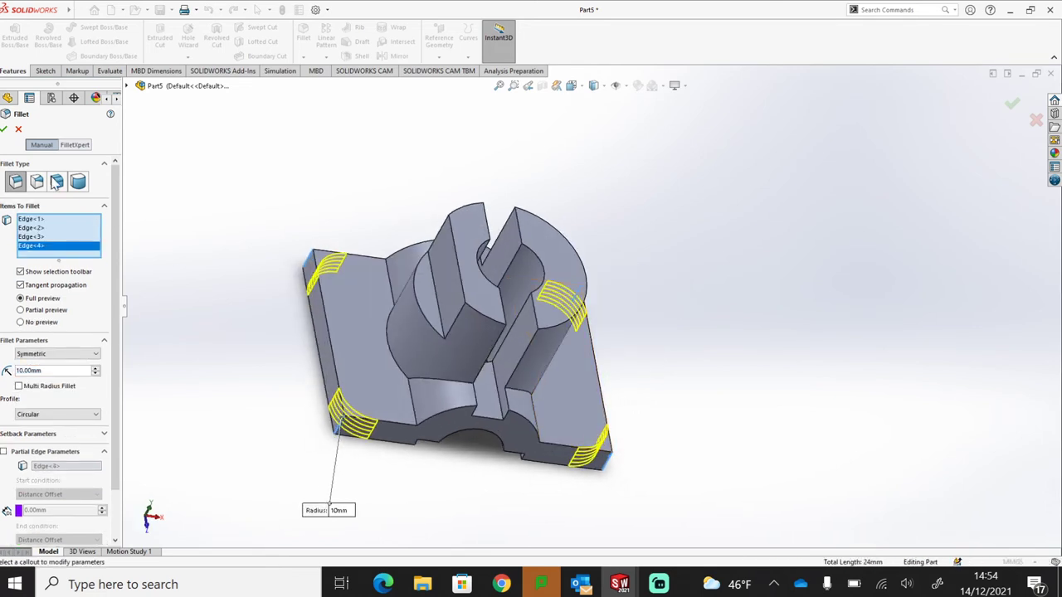
key(Return)
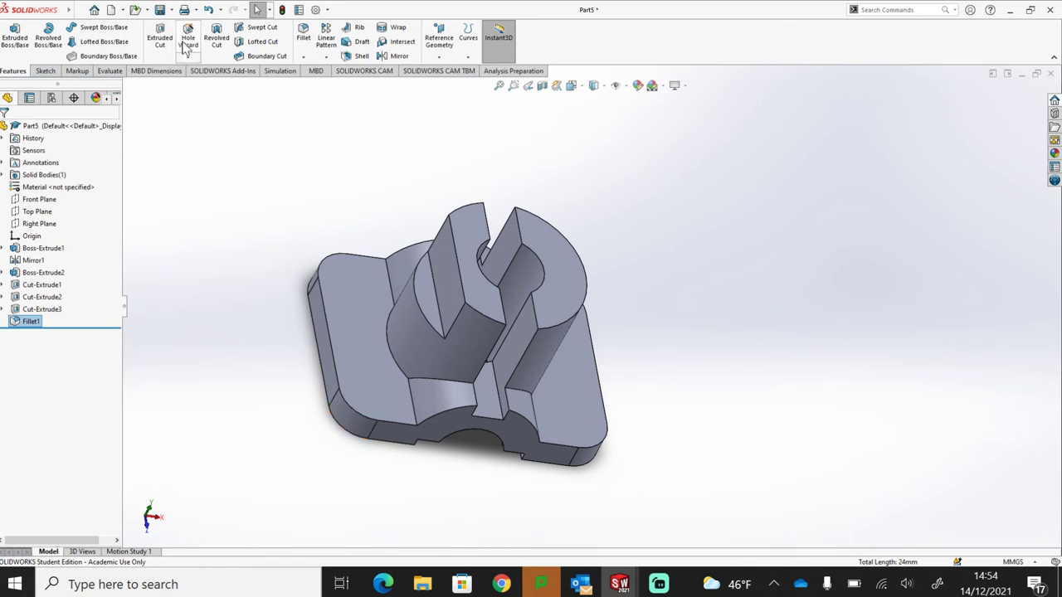
Sketch two circles on the base's left top face, centred on its two corner fillets, the front one about 9.3 mm in diameter
click(363, 393)
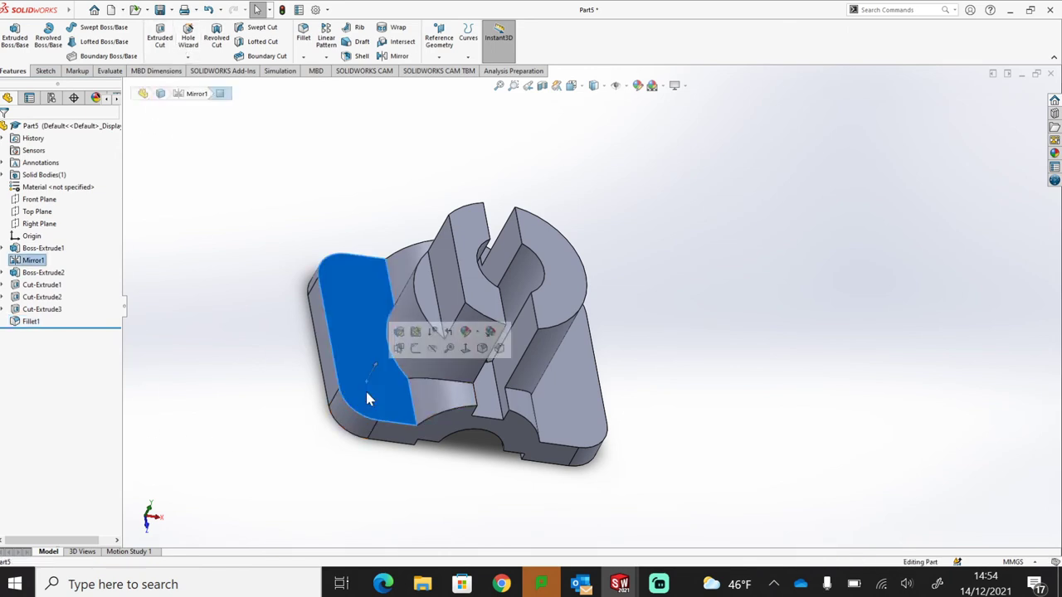
click(415, 349)
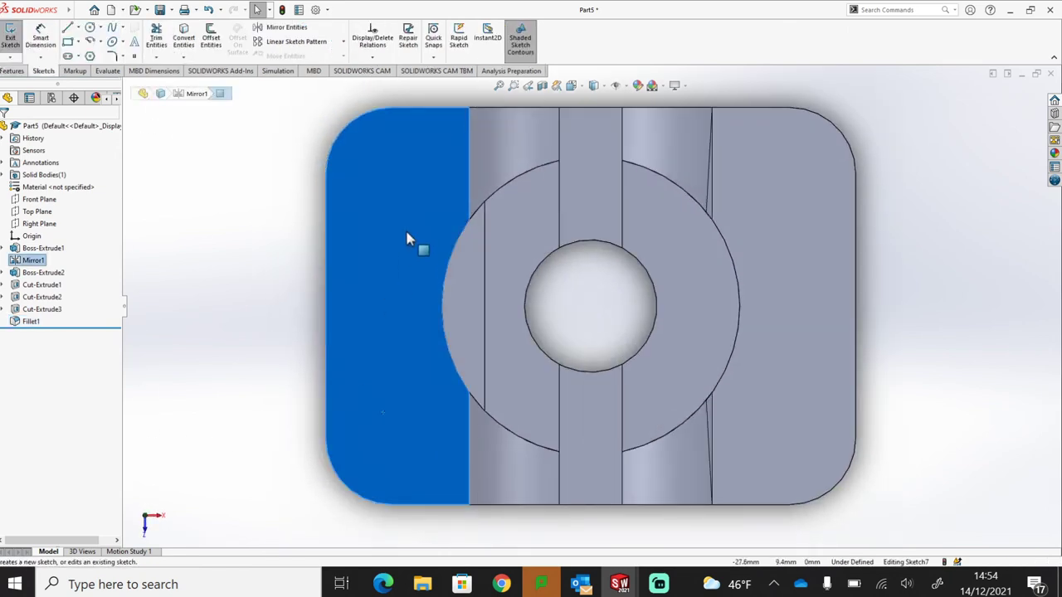
click(91, 27)
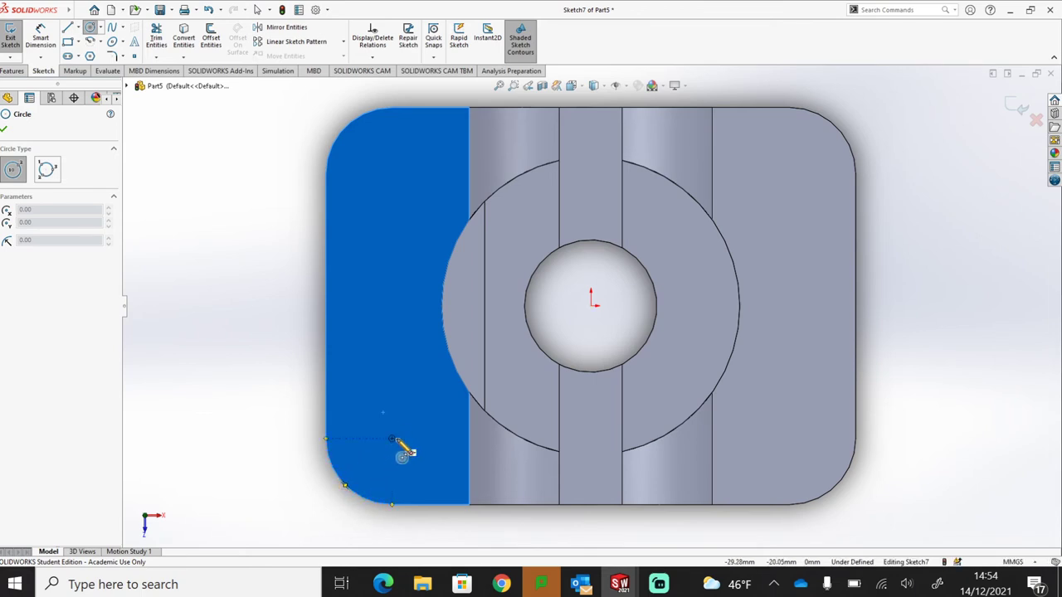
click(391, 439)
click(421, 429)
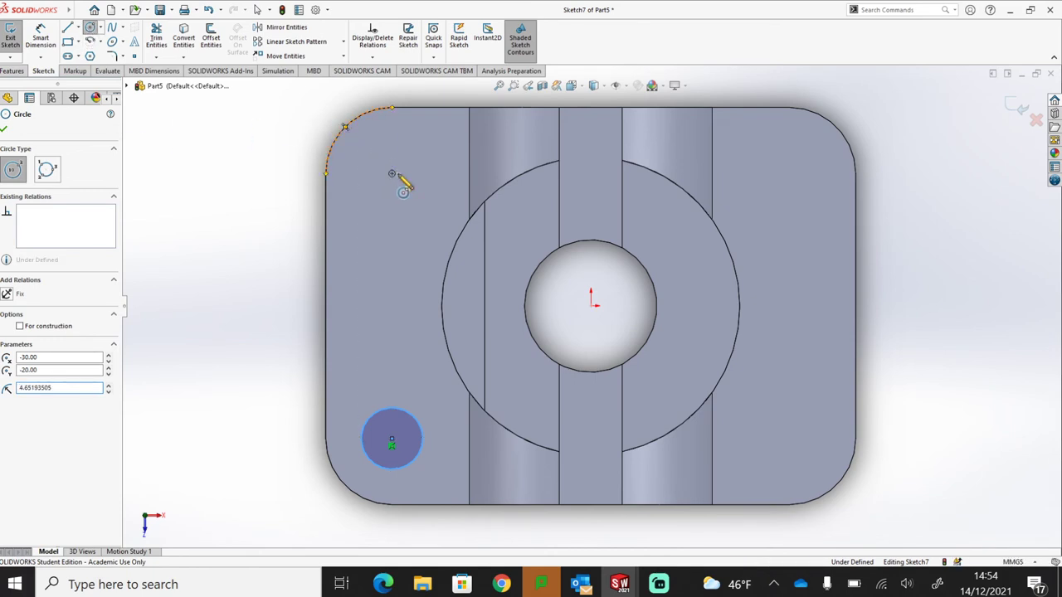
click(391, 173)
click(436, 176)
Dimension the front corner circle with a diameter of 10 mm
click(40, 38)
click(402, 409)
click(401, 384)
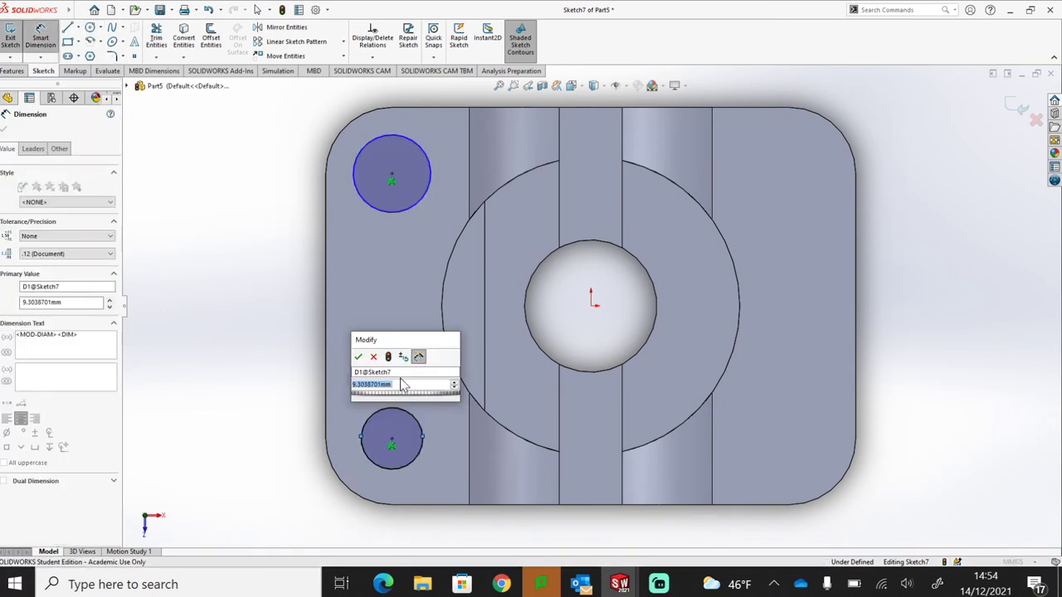
text(10)
key(Return)
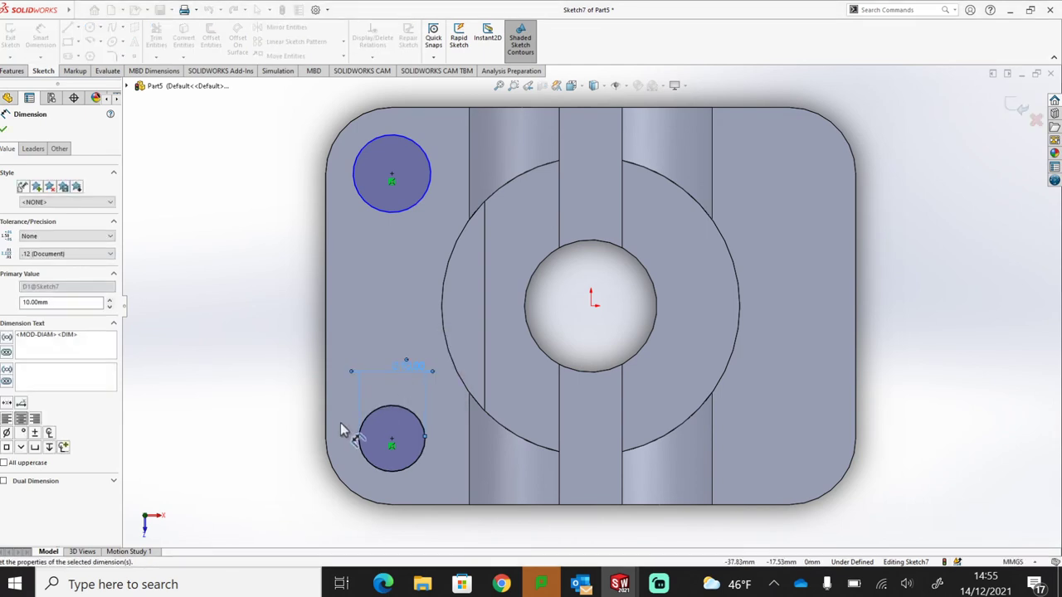
key(Escape)
Add an Equal relation between the two corner circles
click(414, 423)
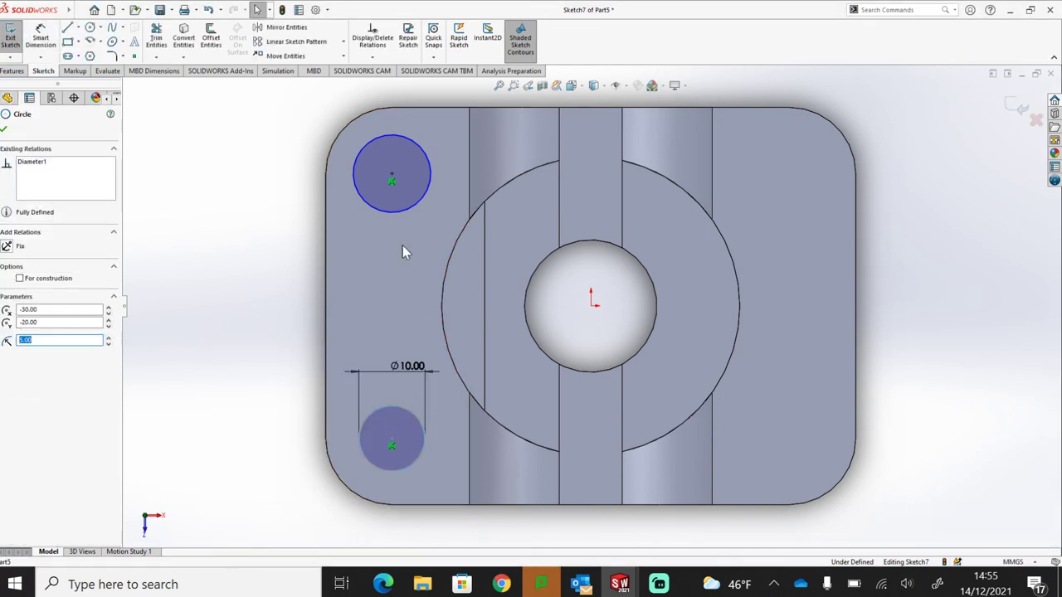
ctrl+click(407, 212)
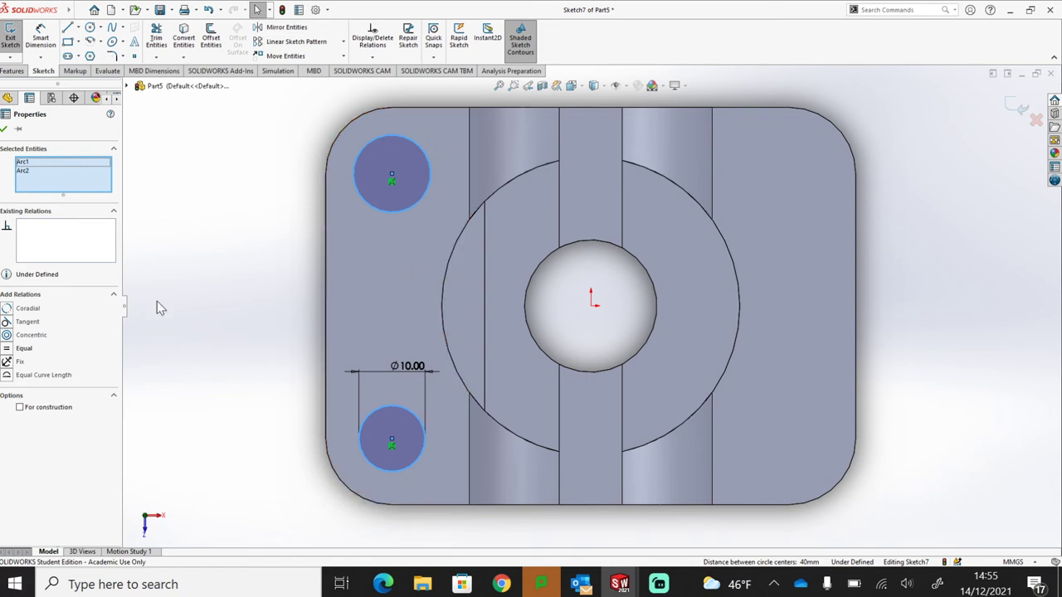
click(10, 348)
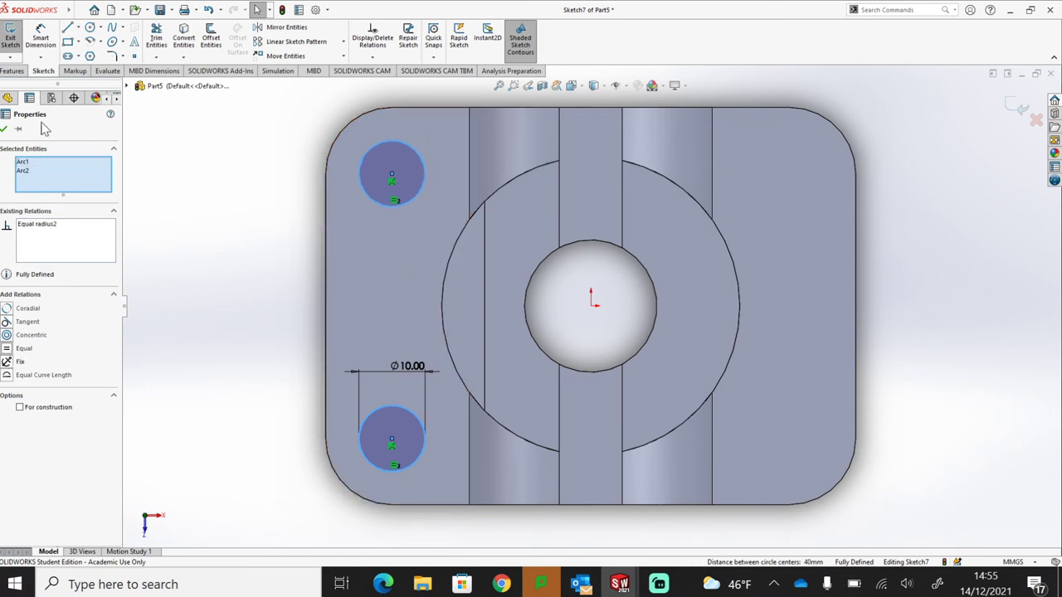
click(4, 129)
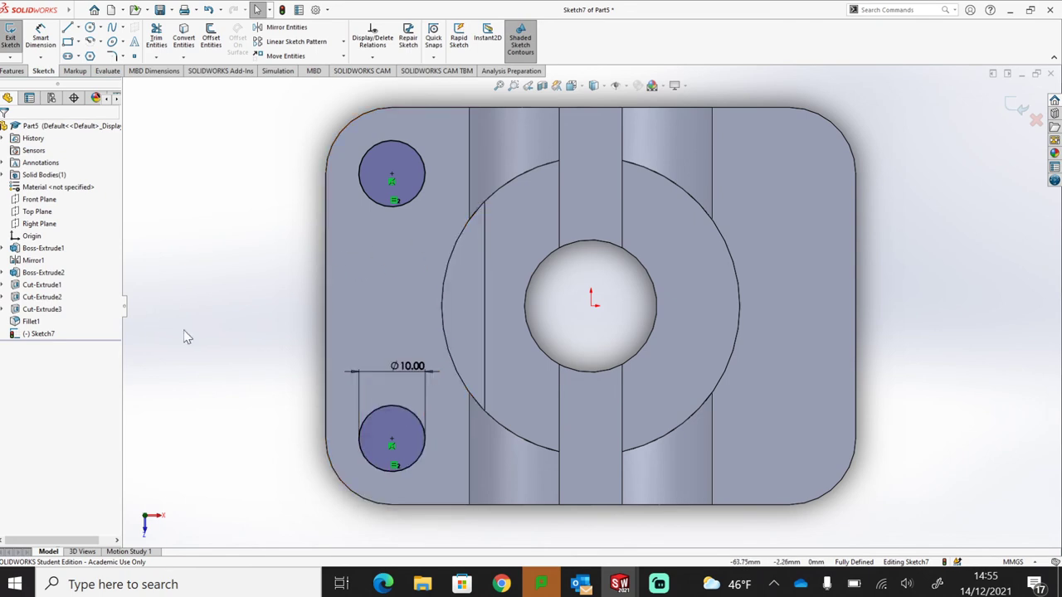
Cut-extrude the two corner circles through the base with a blind depth of 16 mm
click(12, 71)
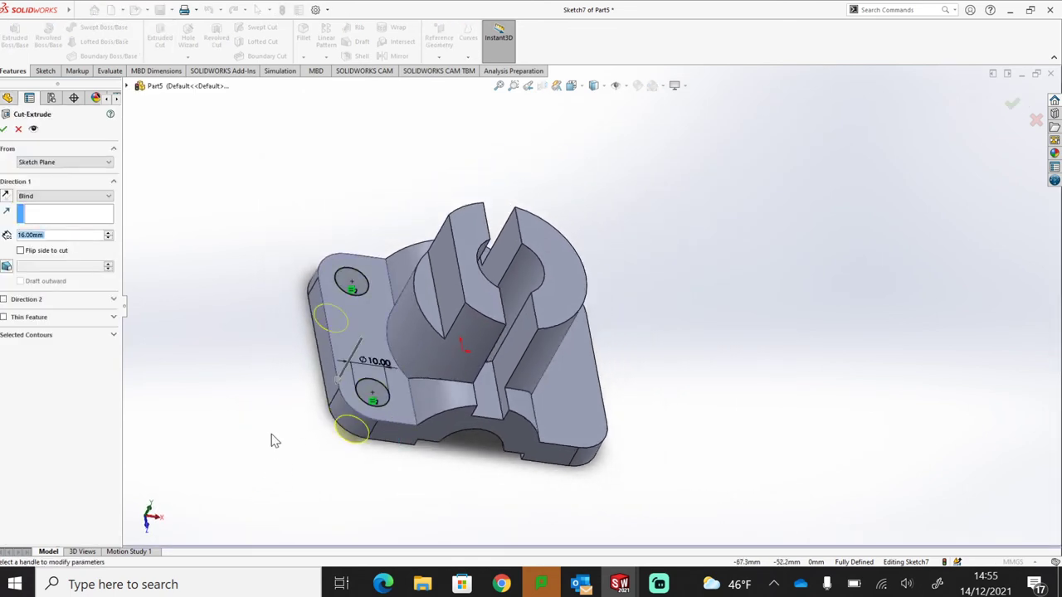
middle_drag(274, 440, 299, 446)
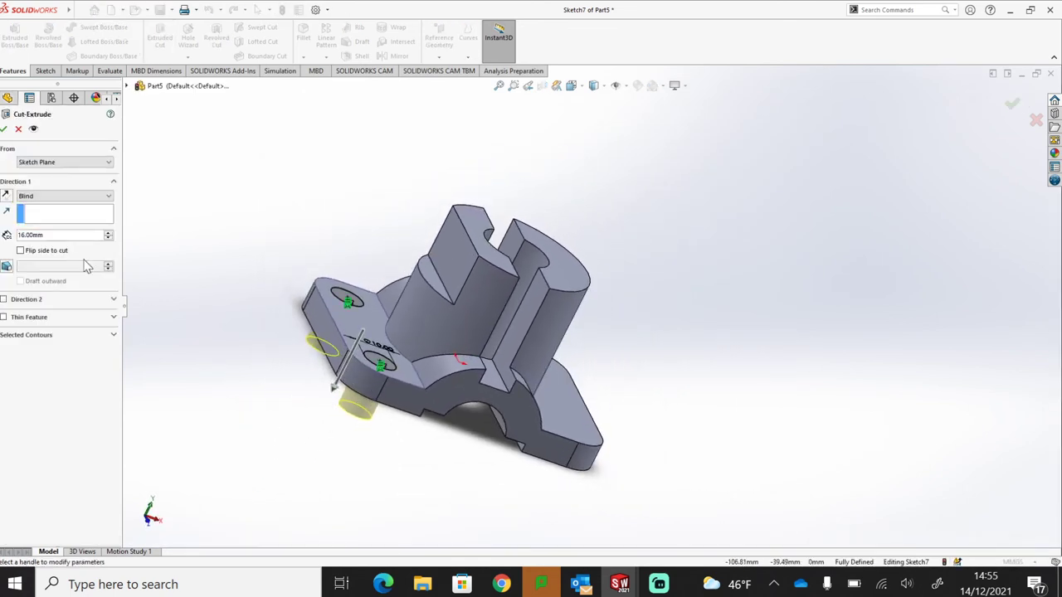
click(4, 129)
middle_drag(419, 441, 476, 418)
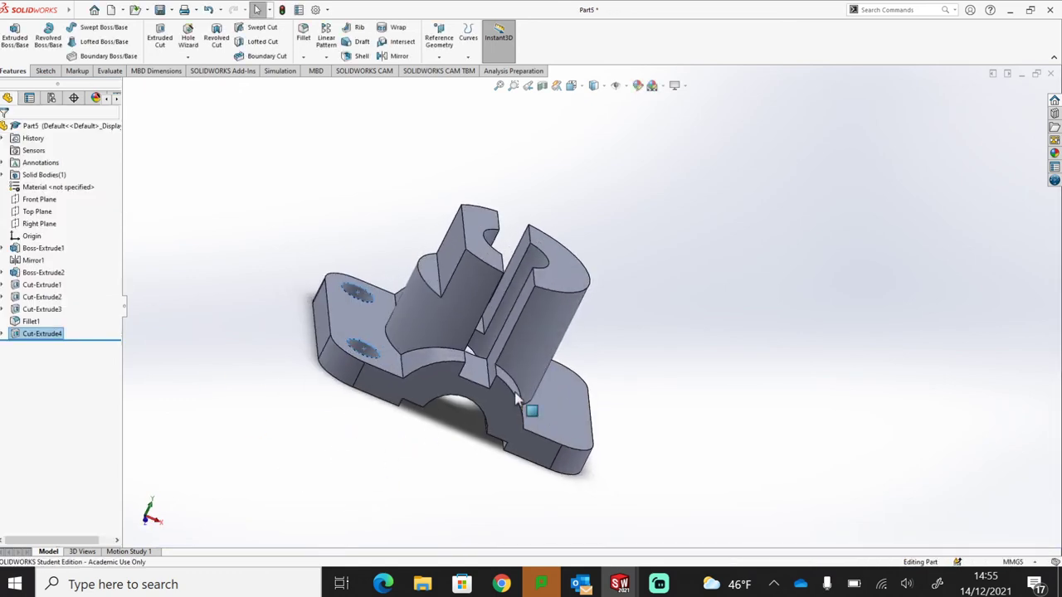
middle_drag(607, 422, 672, 454)
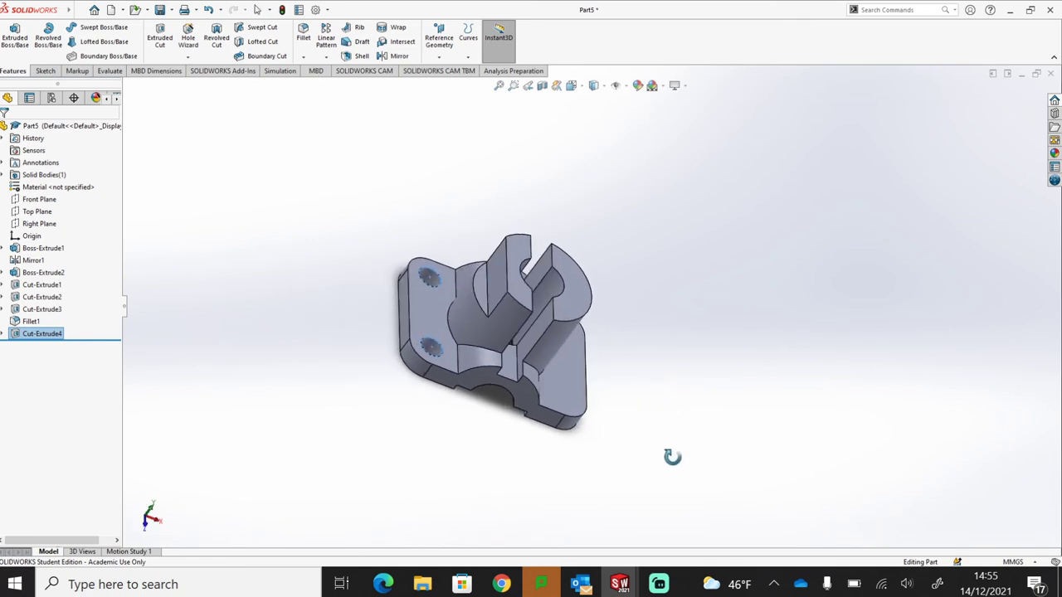
Sketch a sloped line on the Front Plane from the base's left top corner to the boss's left side, rising about 13.75 mm
scroll(397, 331, down, 3)
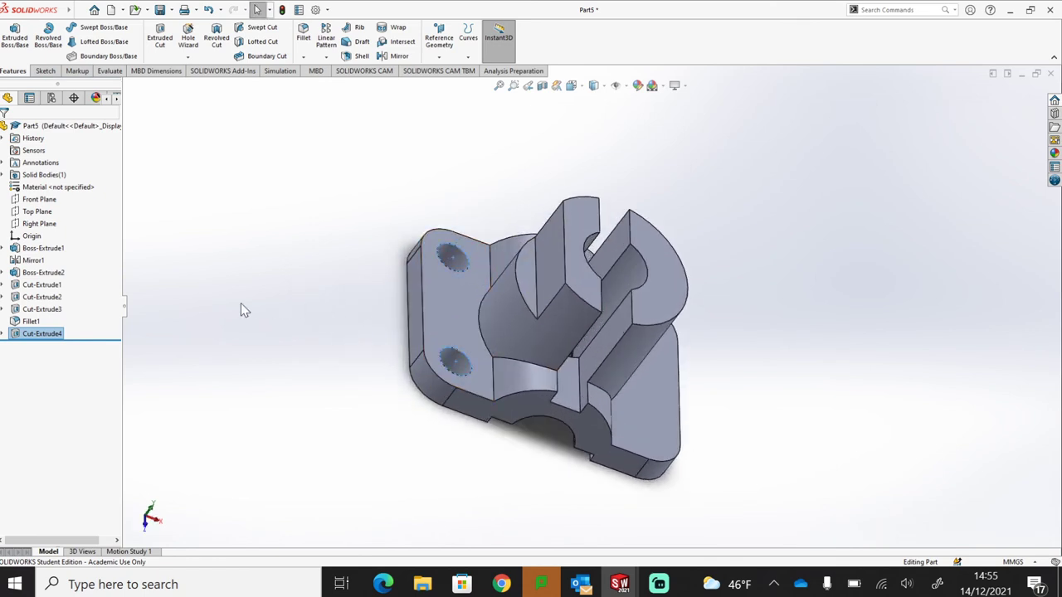
scroll(385, 341, down, 2)
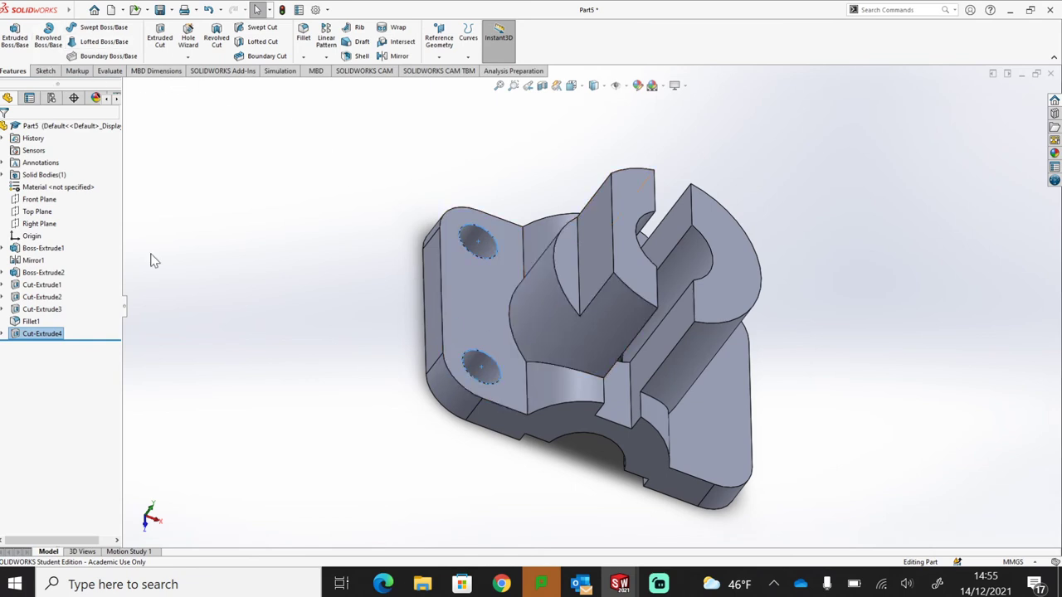
click(42, 200)
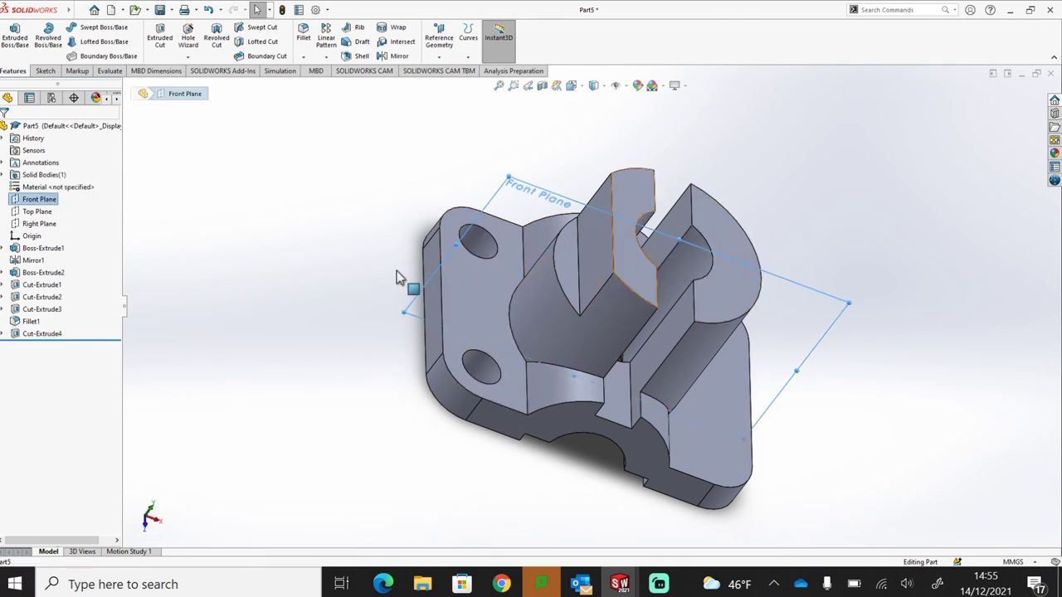
click(46, 71)
click(11, 39)
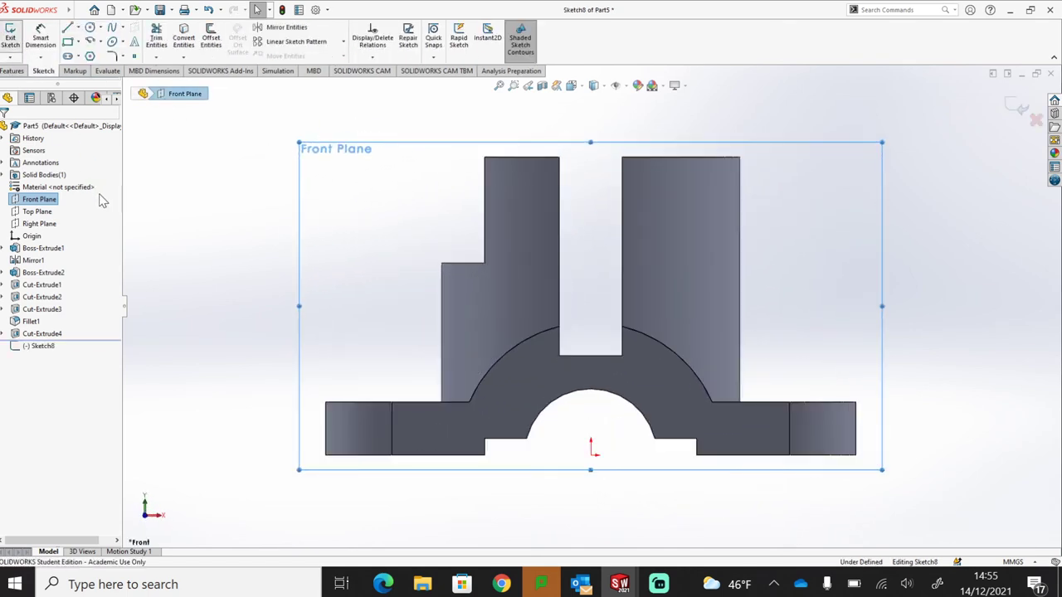
key(alt+f)
click(67, 29)
click(68, 29)
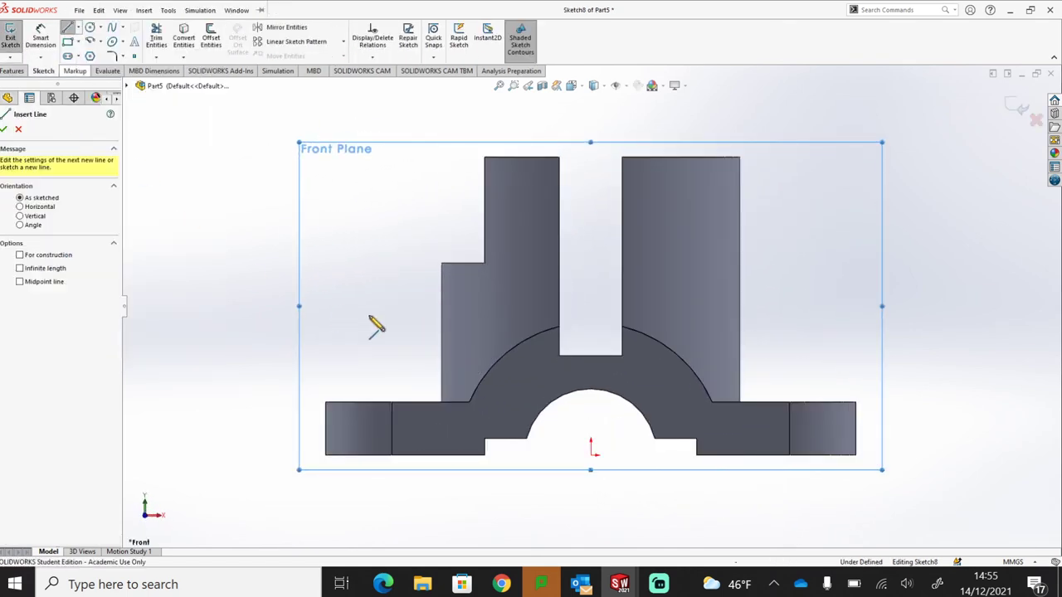
click(442, 313)
click(325, 403)
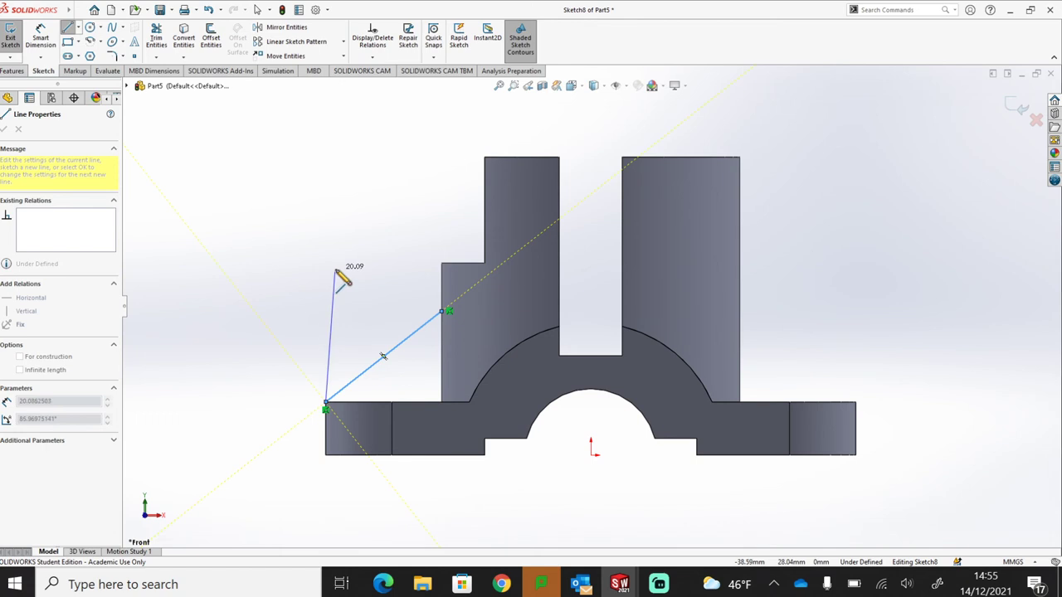
key(Escape)
Dimension the height of the sloped line's upper endpoint above the base's top face as 14 mm
click(40, 37)
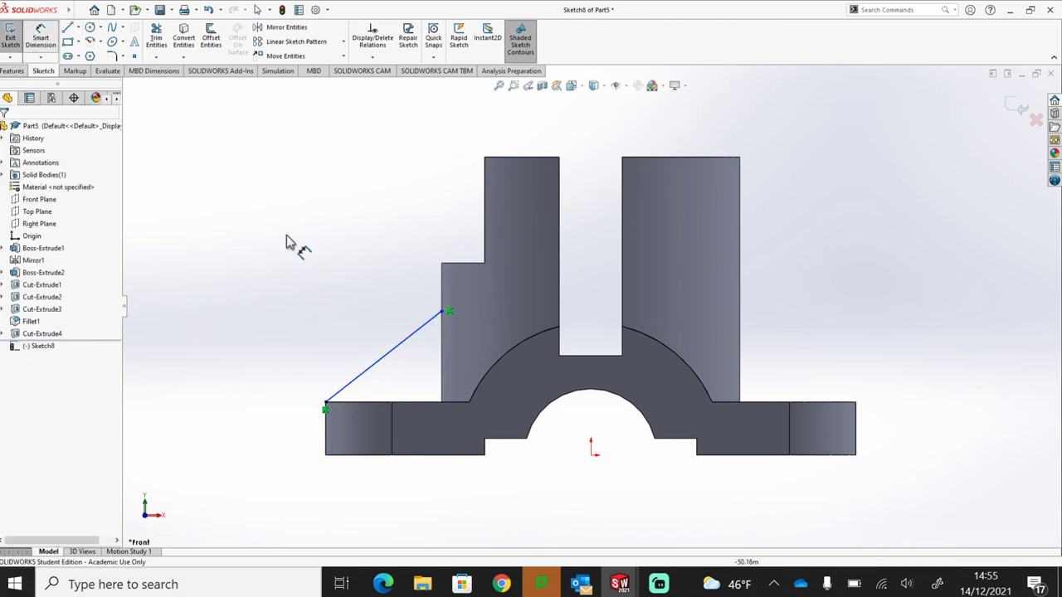
click(444, 313)
click(439, 403)
click(249, 374)
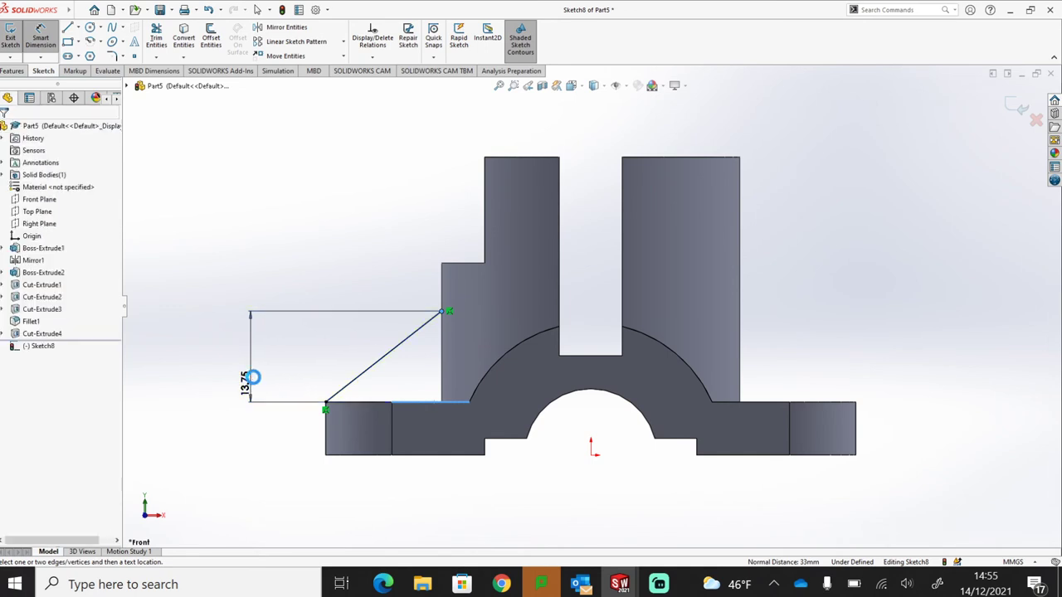
text(1)
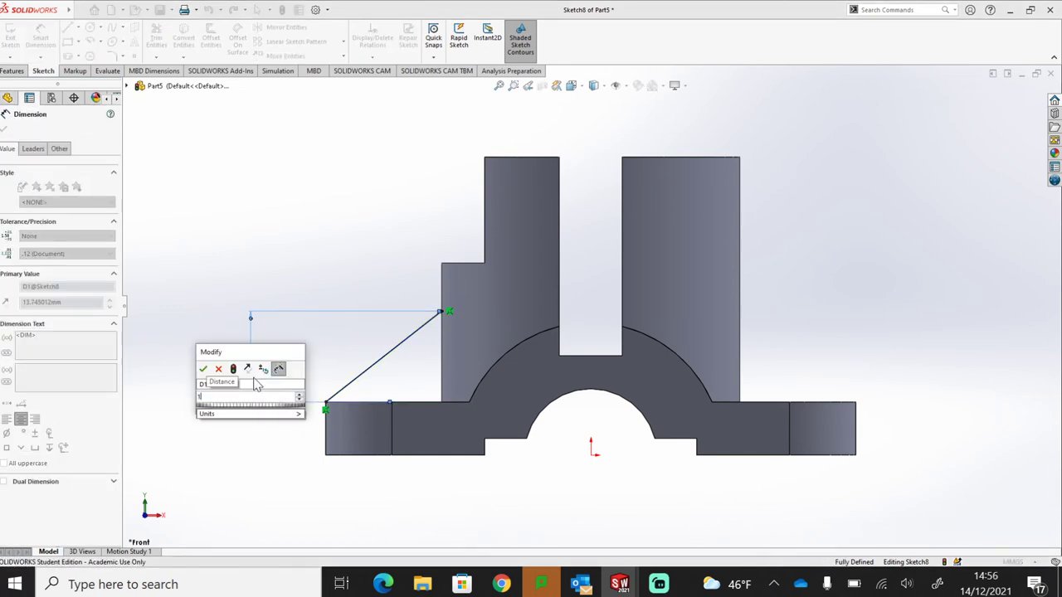
text(3.75)
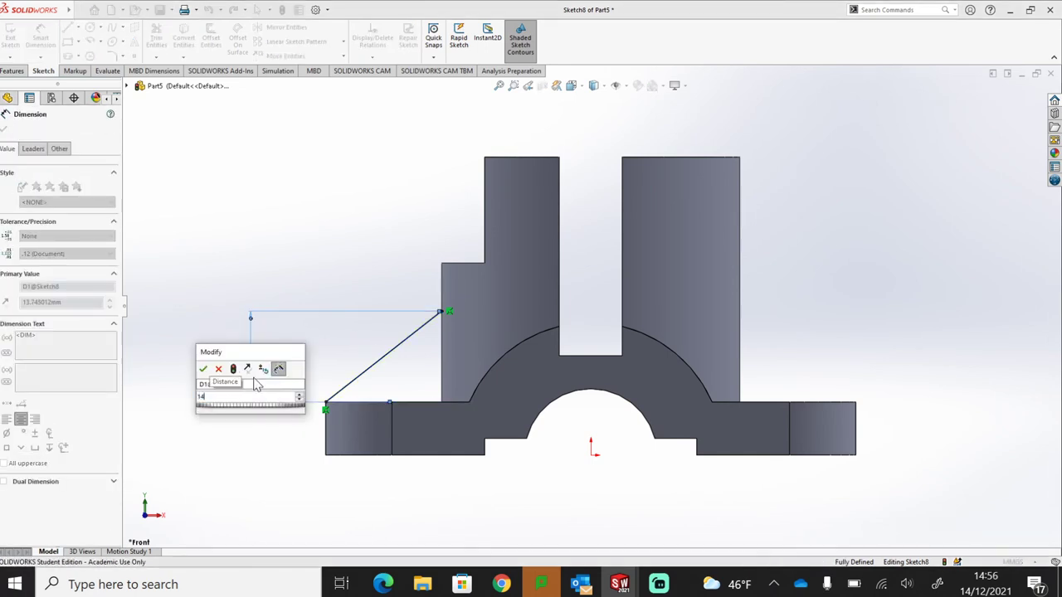
key(Return)
middle_drag(362, 360, 446, 374)
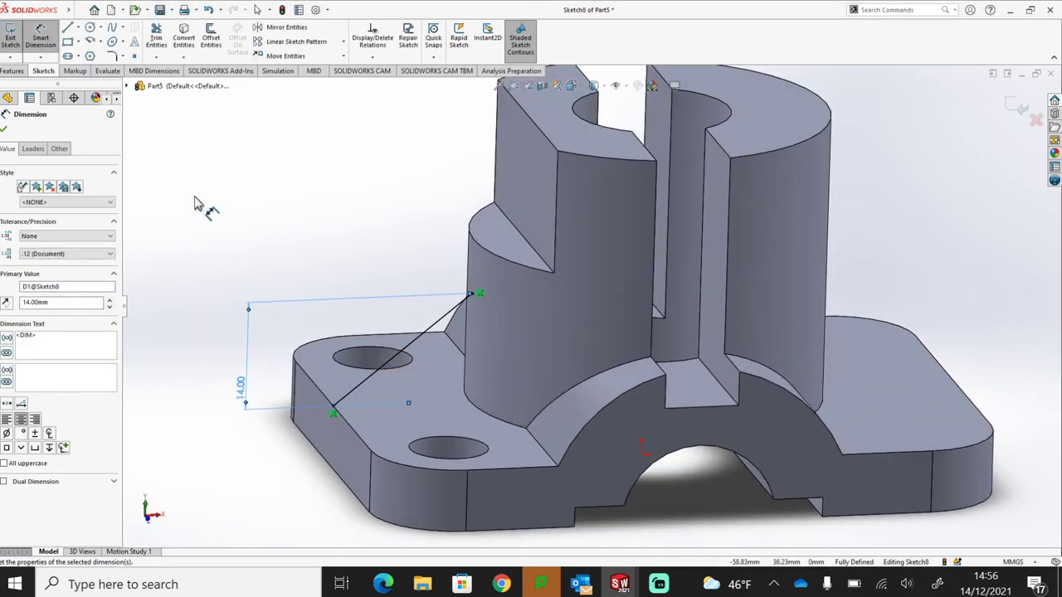
click(199, 230)
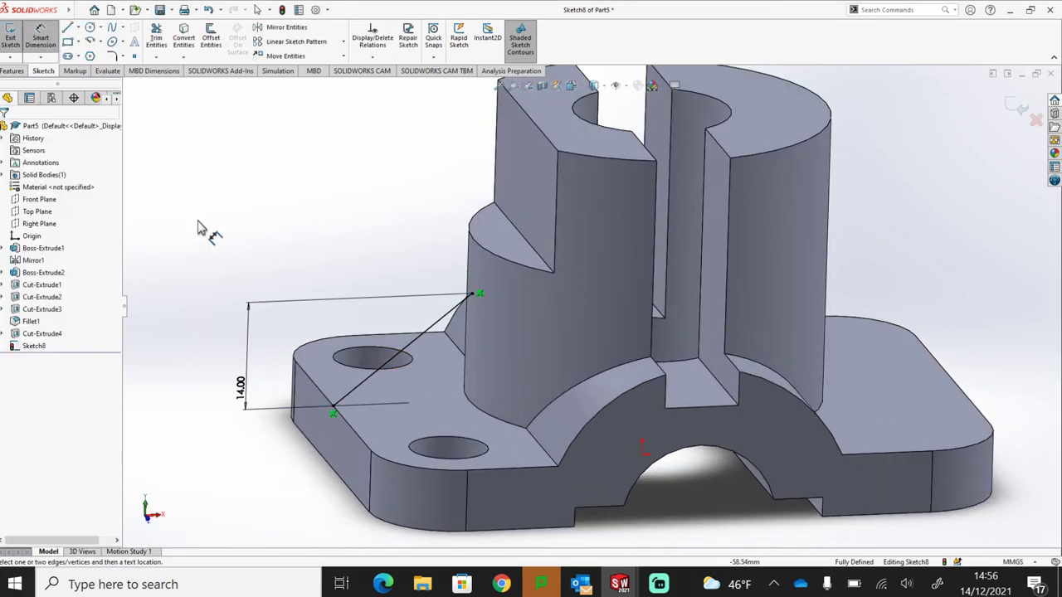
Create a 5 mm thick rib from the sloped line, centred on both sides, with the material side flipped towards the base
click(7, 71)
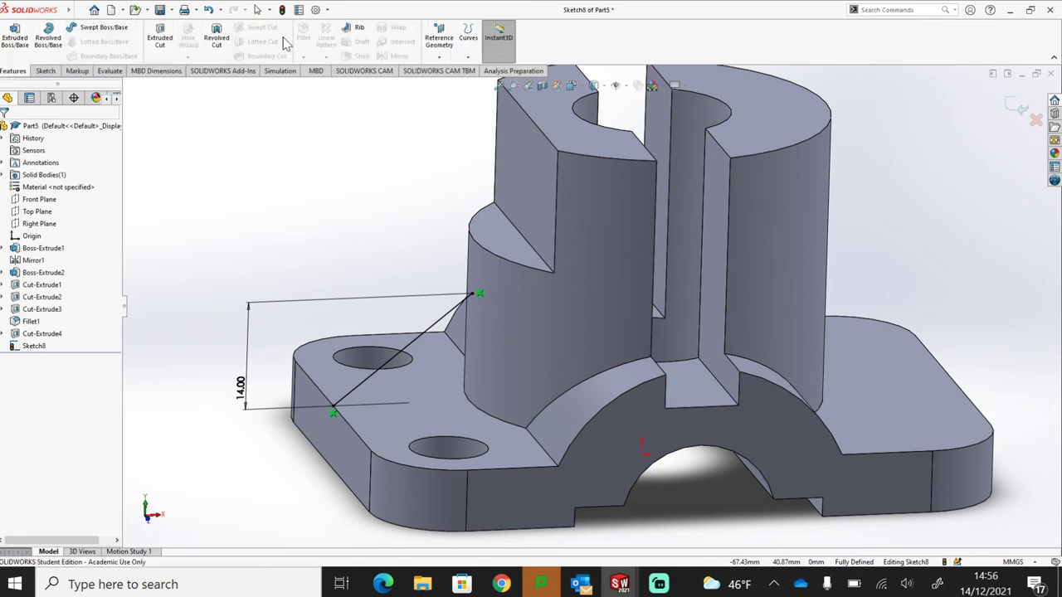
click(358, 30)
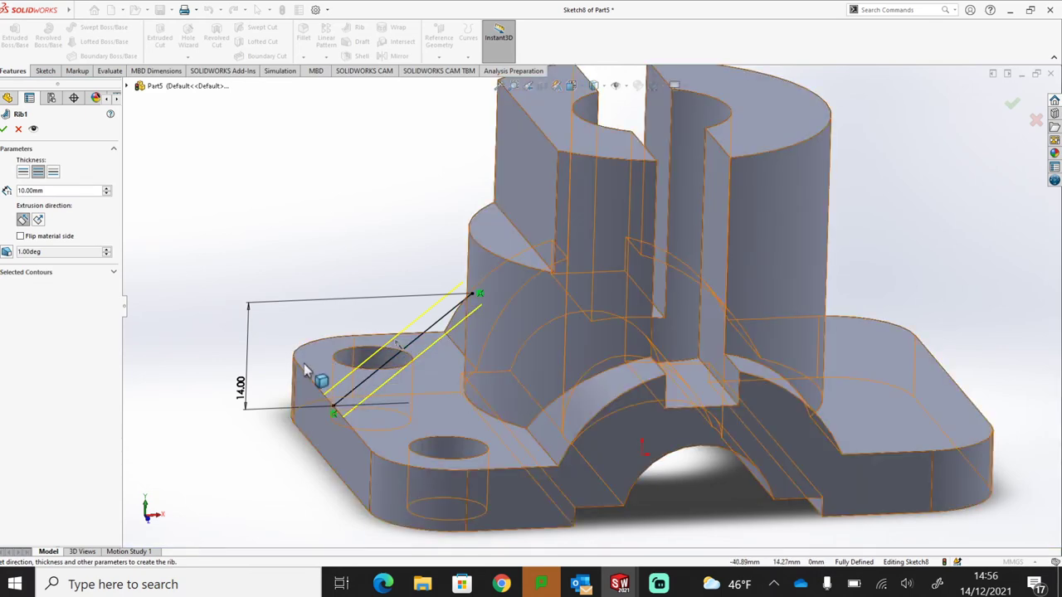
middle_drag(447, 354, 502, 366)
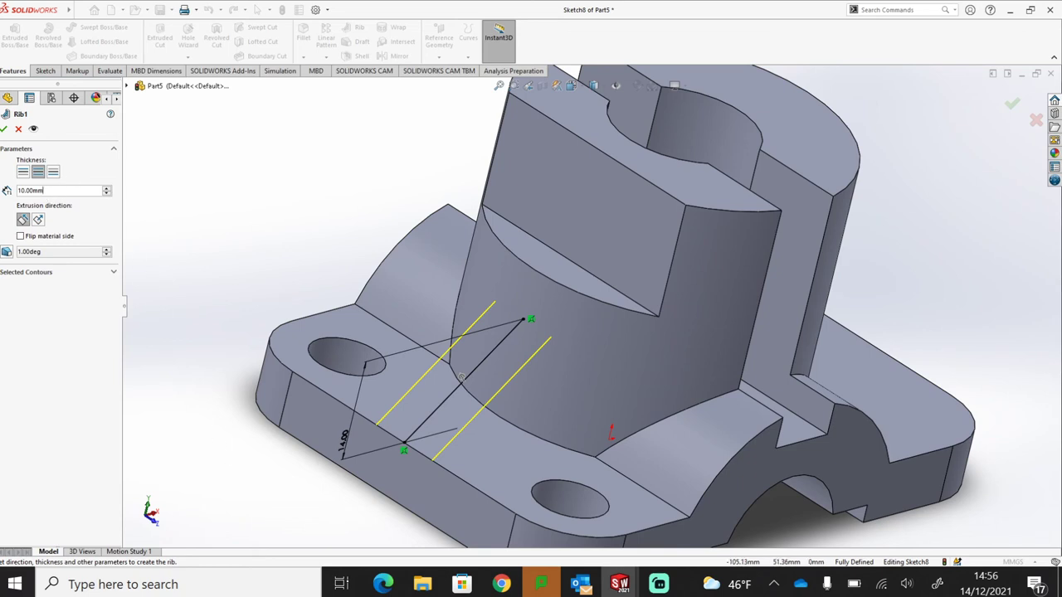
text(5)
key(Return)
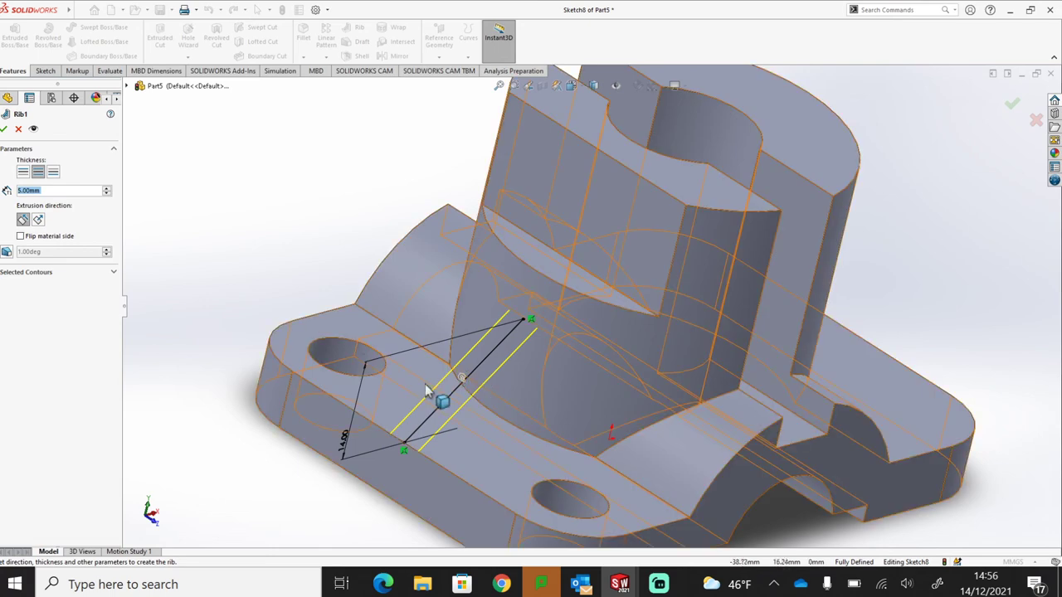
middle_drag(371, 349, 247, 361)
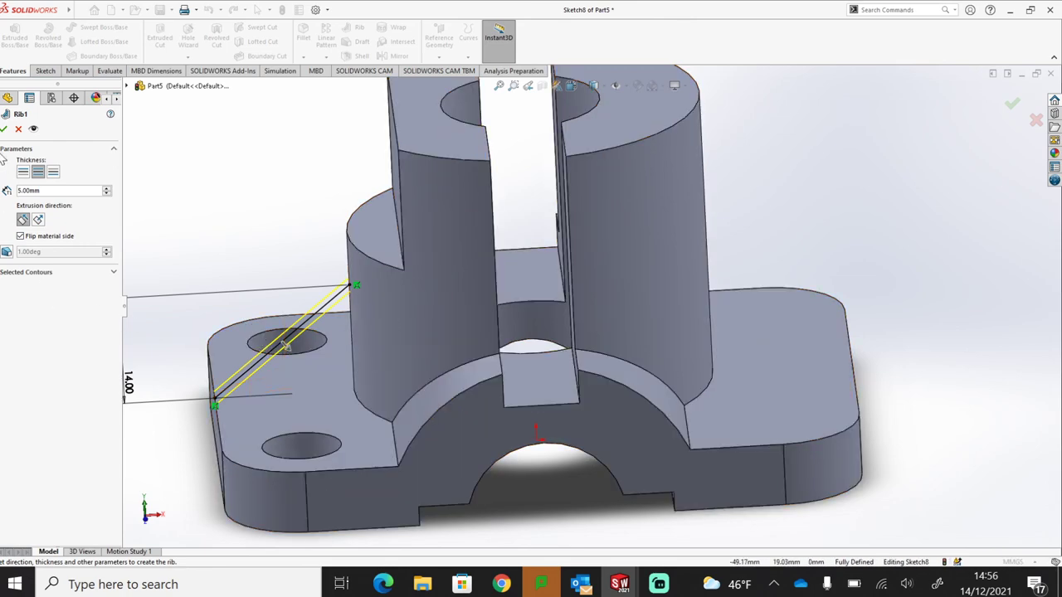
click(4, 128)
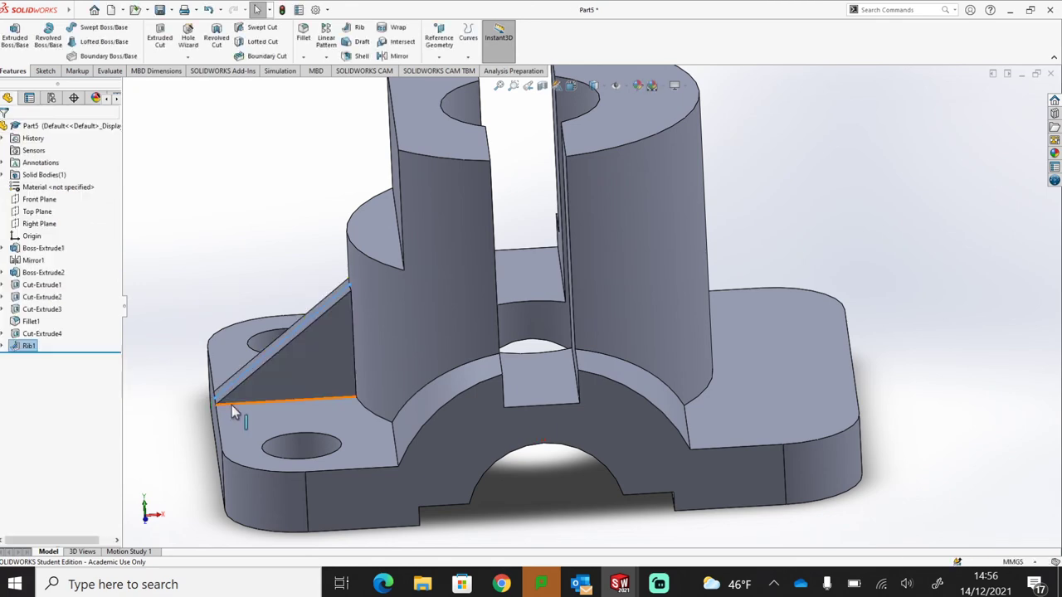
Examine how the rib meets the boss's curved side and the base's top face
middle_drag(253, 193, 307, 304)
scroll(340, 311, down, 6)
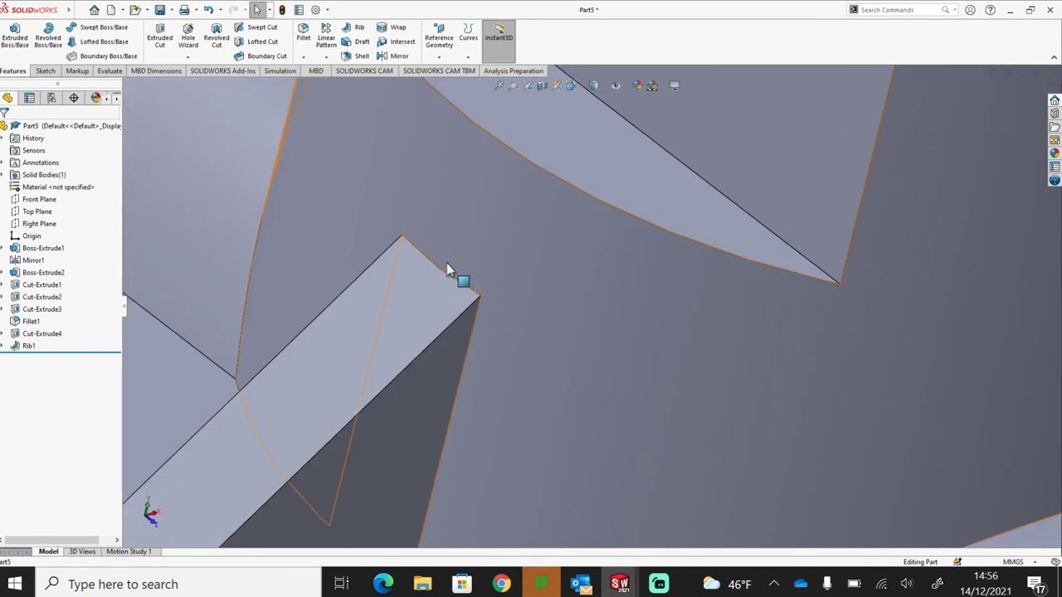
scroll(453, 301, up, 4)
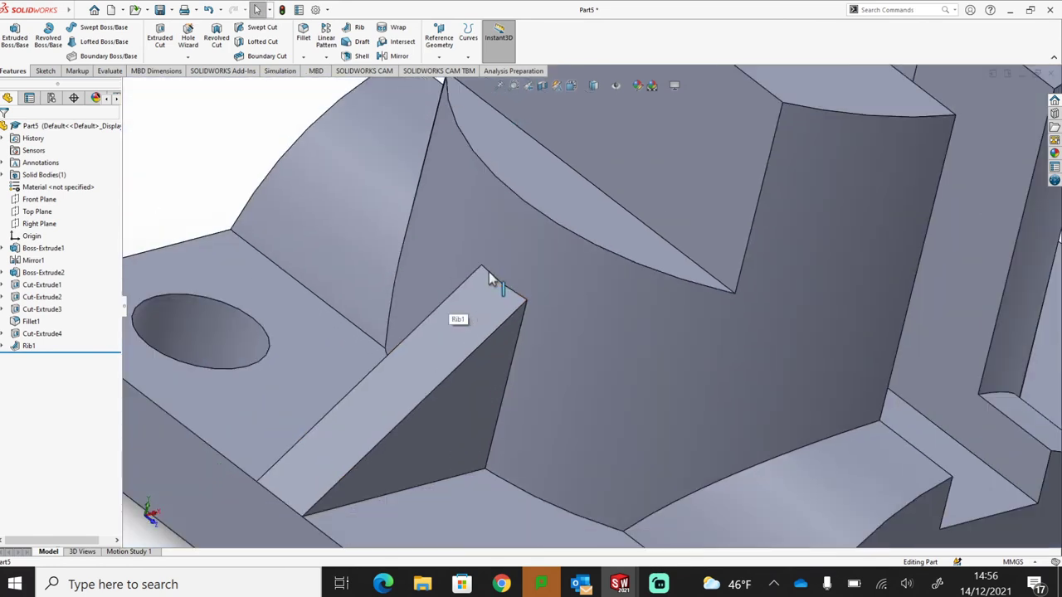
scroll(590, 368, up, 3)
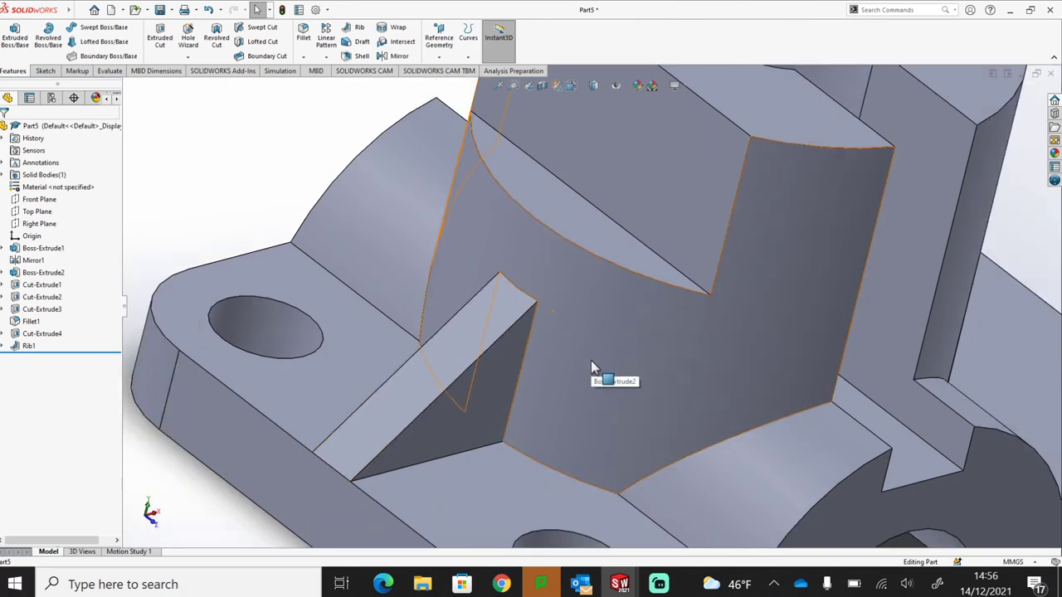
scroll(591, 367, down, 3)
middle_drag(581, 367, 385, 349)
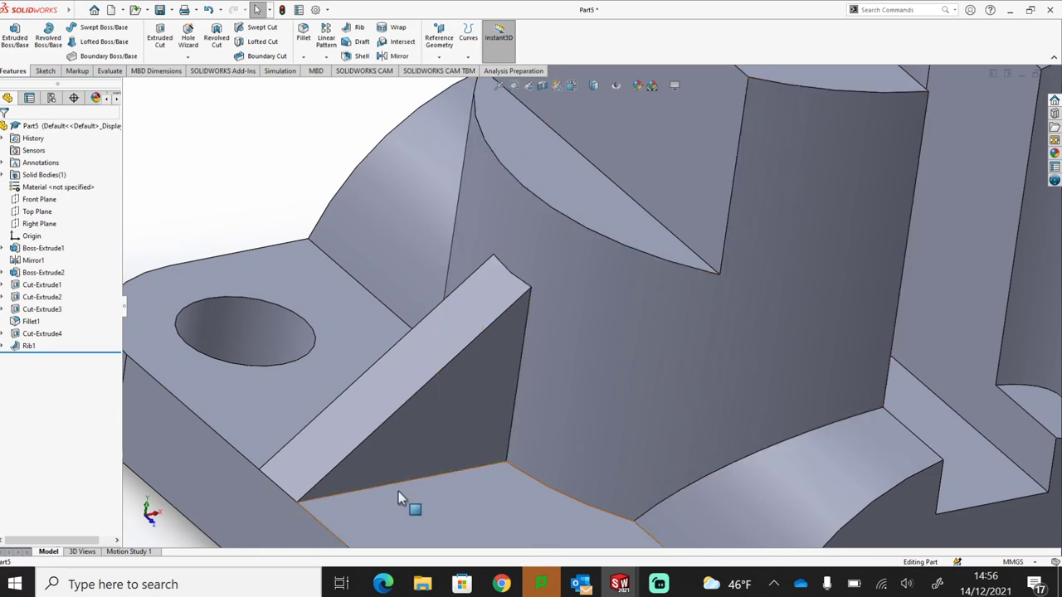
scroll(533, 423, up, 5)
middle_drag(530, 426, 578, 327)
scroll(542, 405, up, 3)
scroll(495, 291, down, 3)
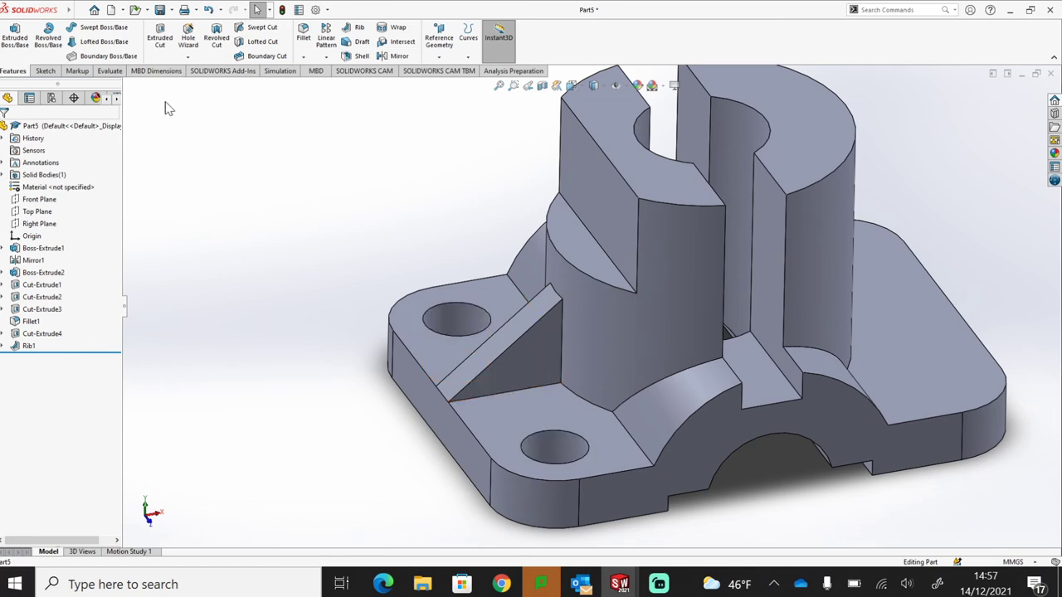
Mirror the corner holes, the rib and the boss's side cut about the Right Plane
click(397, 57)
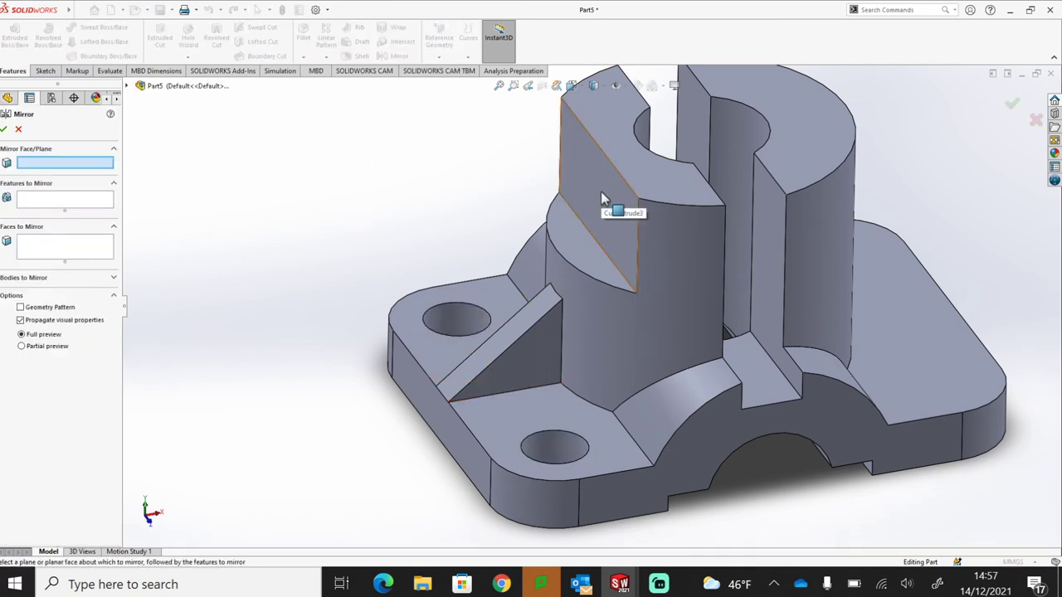
click(128, 86)
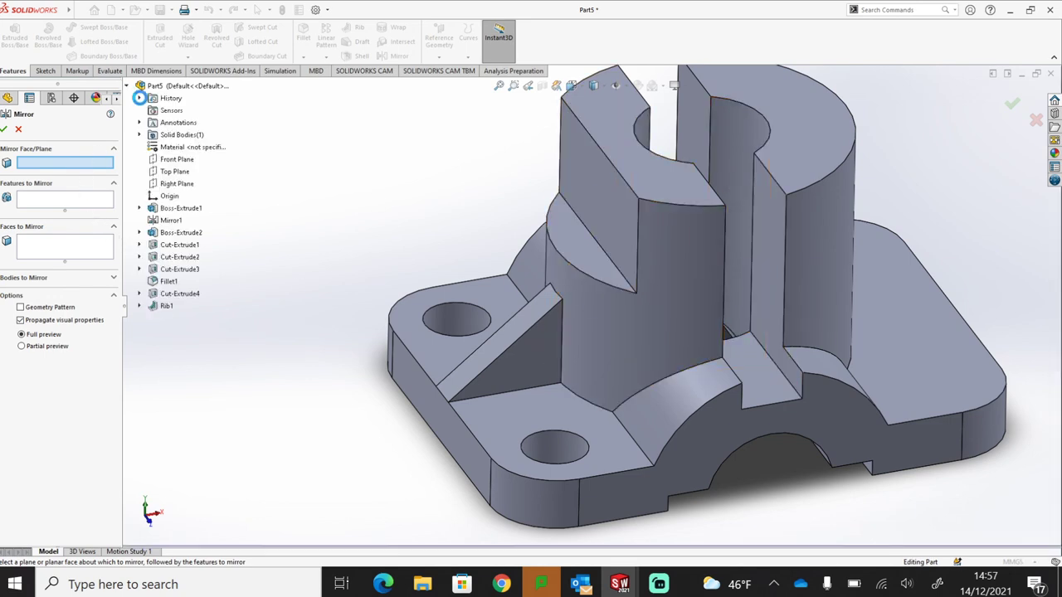
click(179, 185)
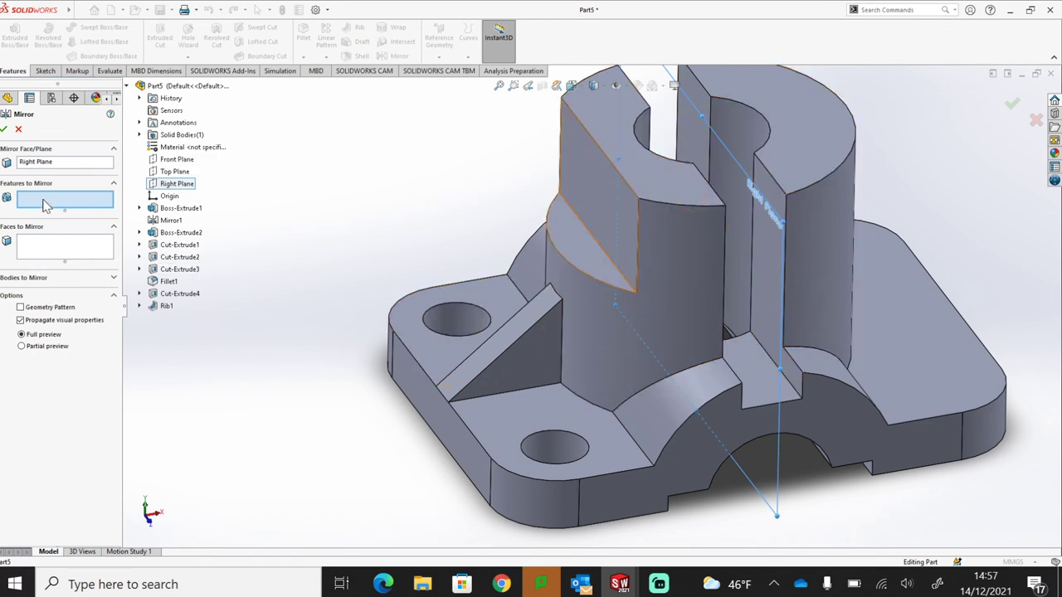
click(562, 444)
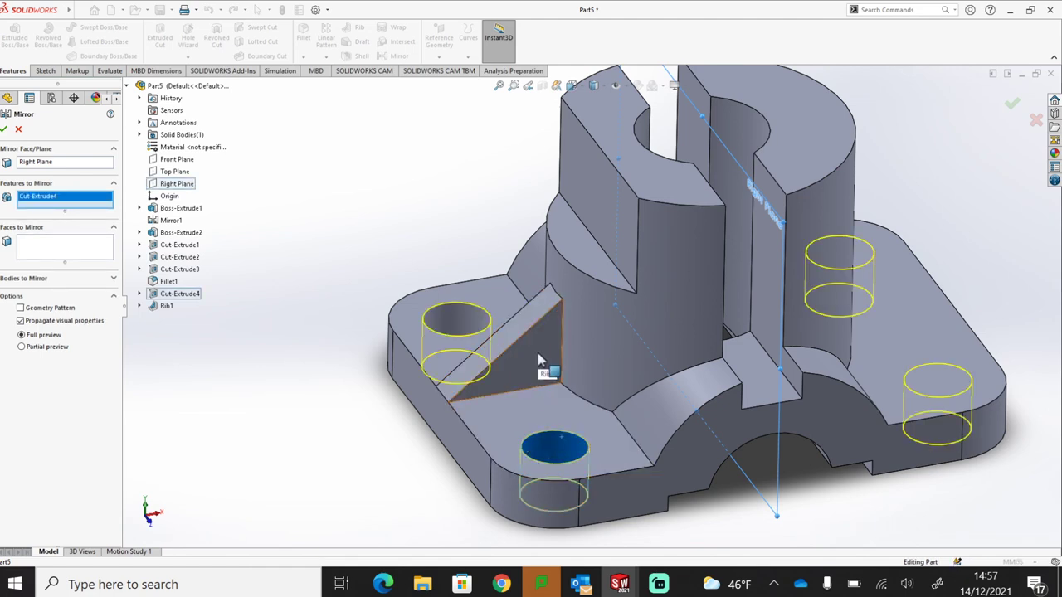
click(537, 362)
click(590, 195)
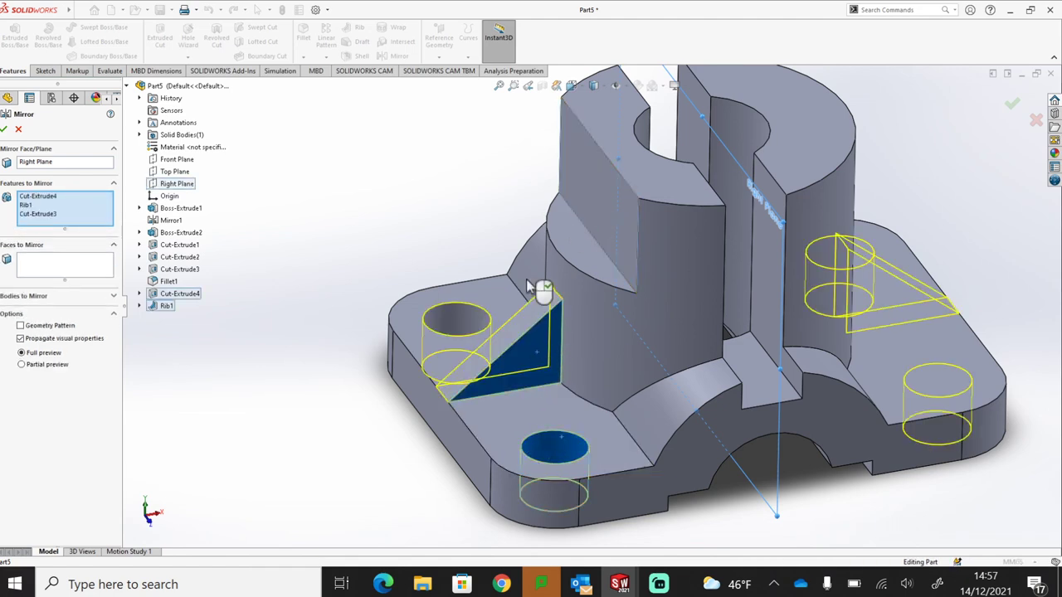
click(4, 129)
middle_drag(414, 433, 469, 407)
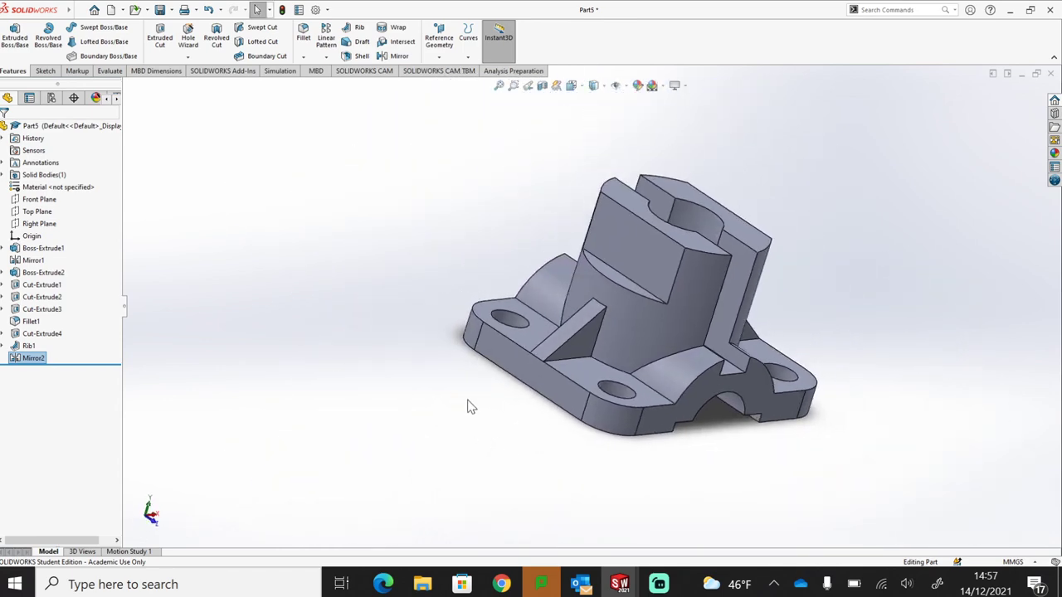
Start a sketch on the boss's left side-cut face and draw a vertical centerline between its top and bottom edge midpoints
click(631, 245)
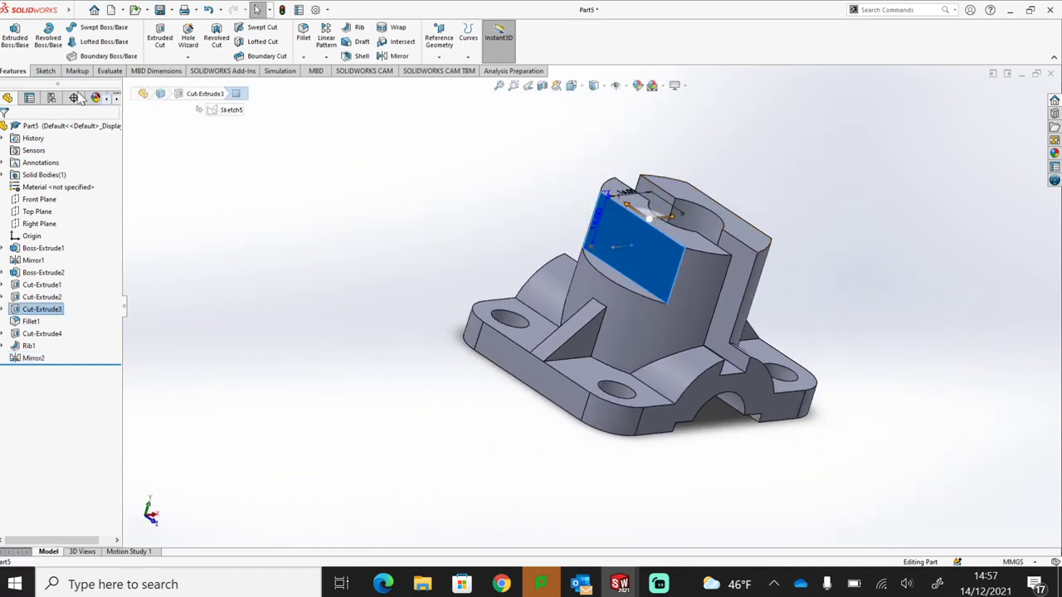
click(45, 70)
click(10, 37)
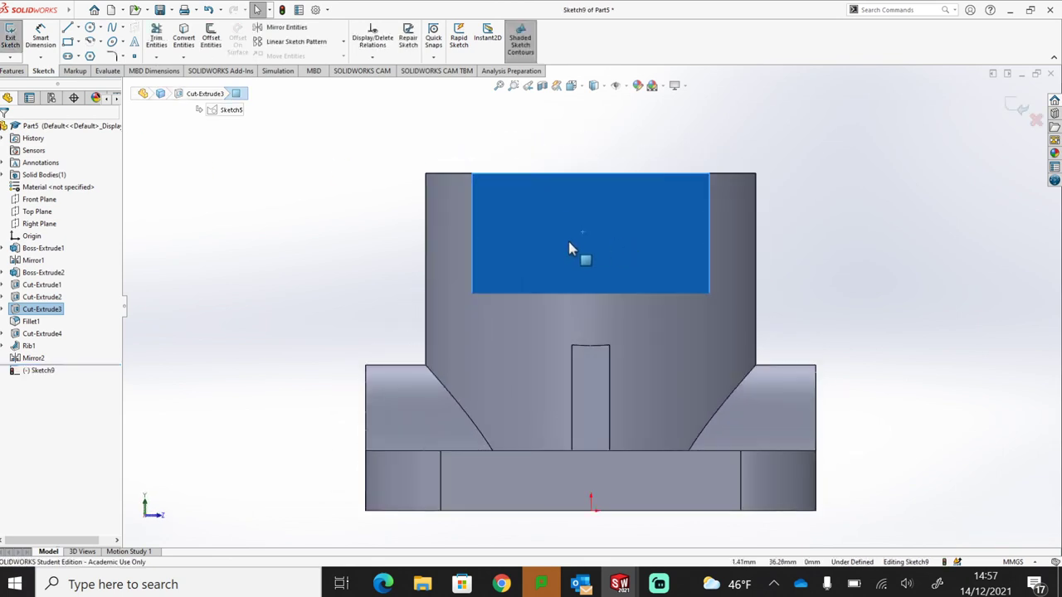
click(78, 27)
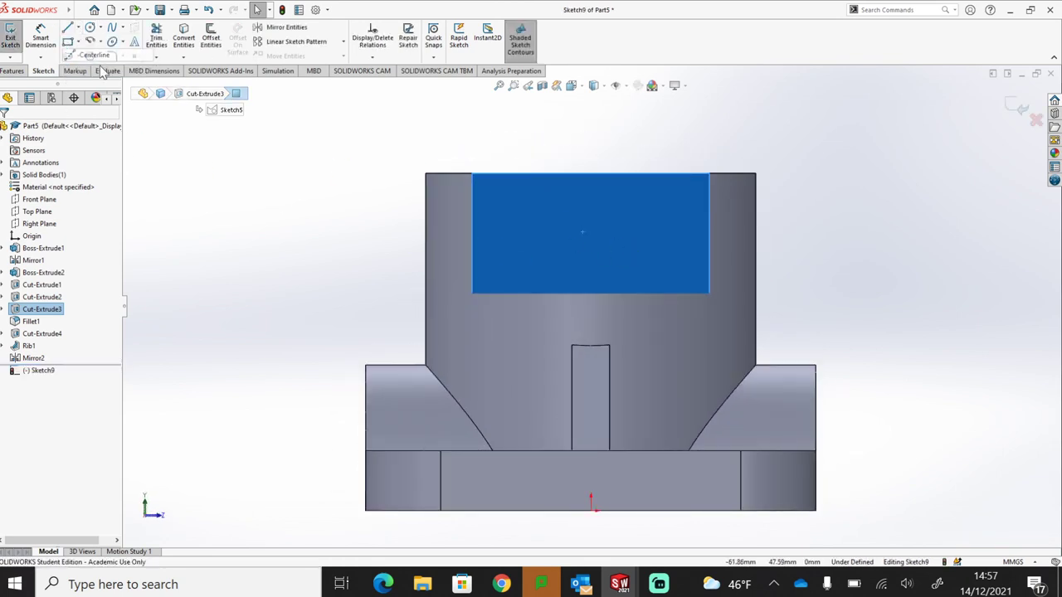
click(88, 41)
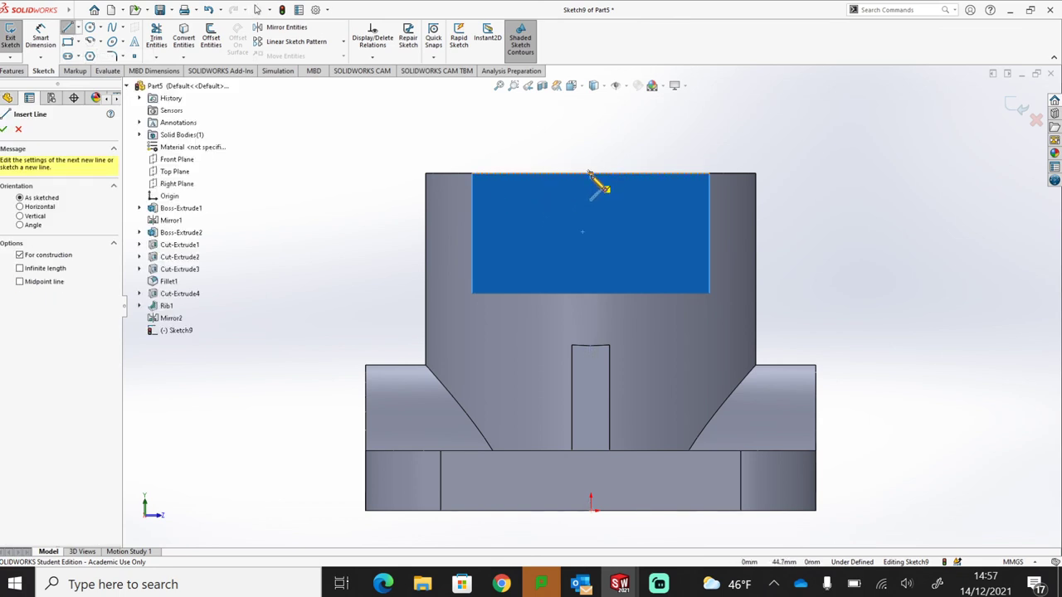
click(590, 173)
click(591, 293)
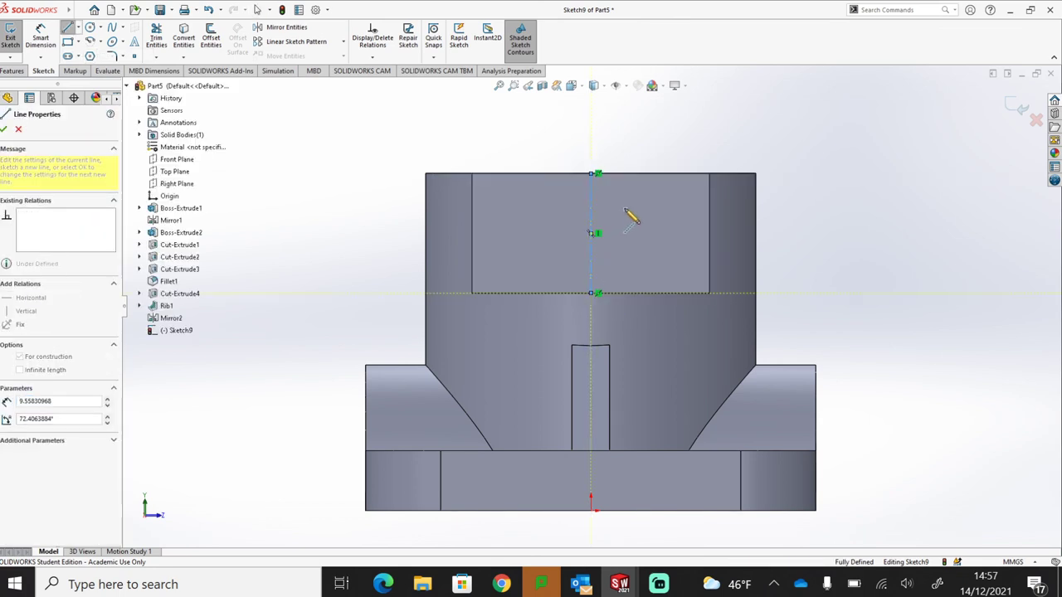
key(Escape)
key(Escape)
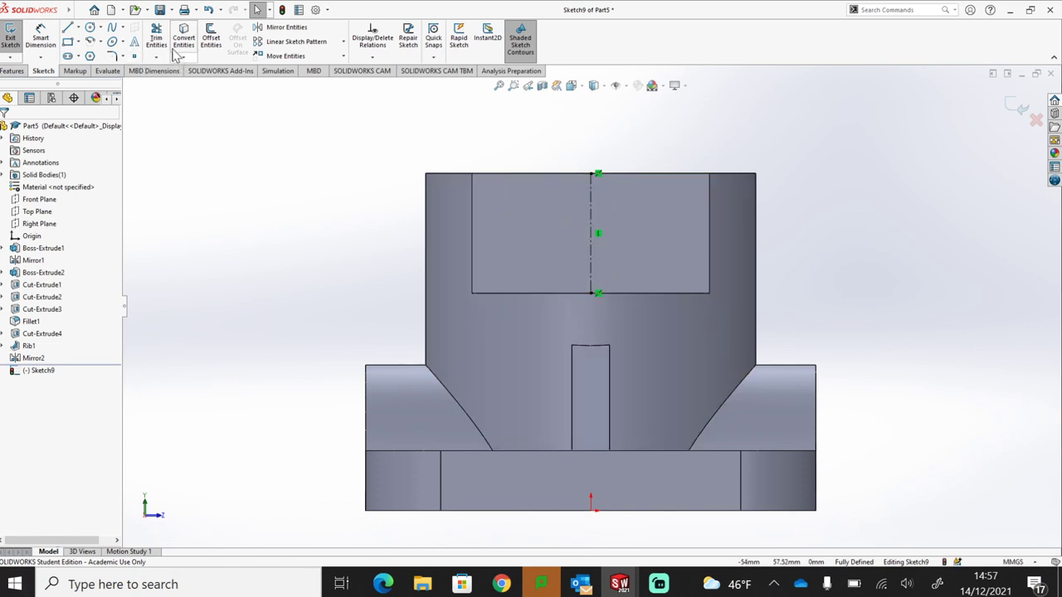
Draw a circle centred on the midpoint of the vertical centerline and set its diameter to 6 mm
click(90, 27)
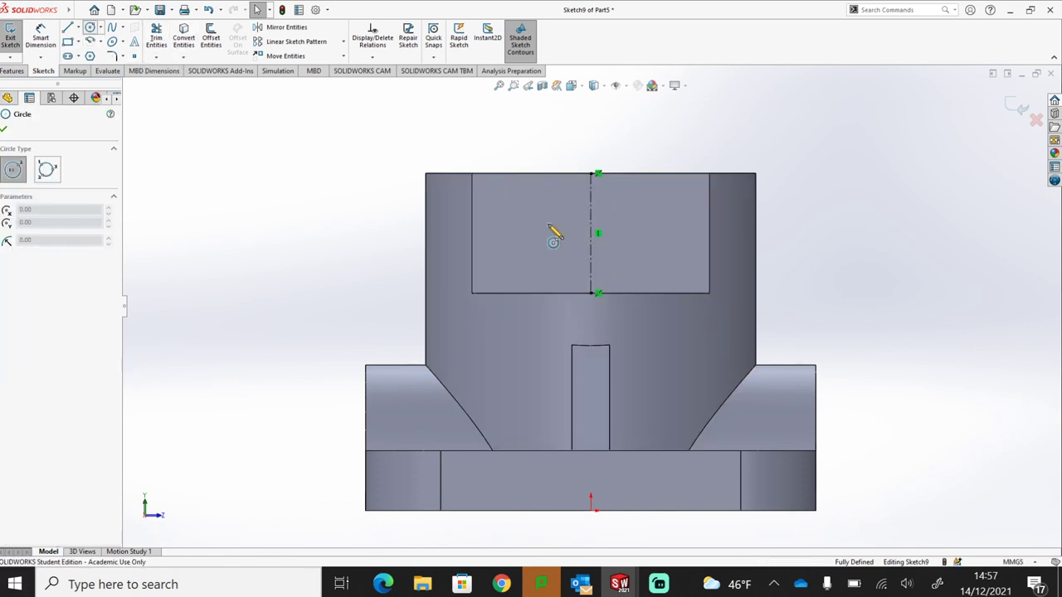
click(590, 233)
click(628, 233)
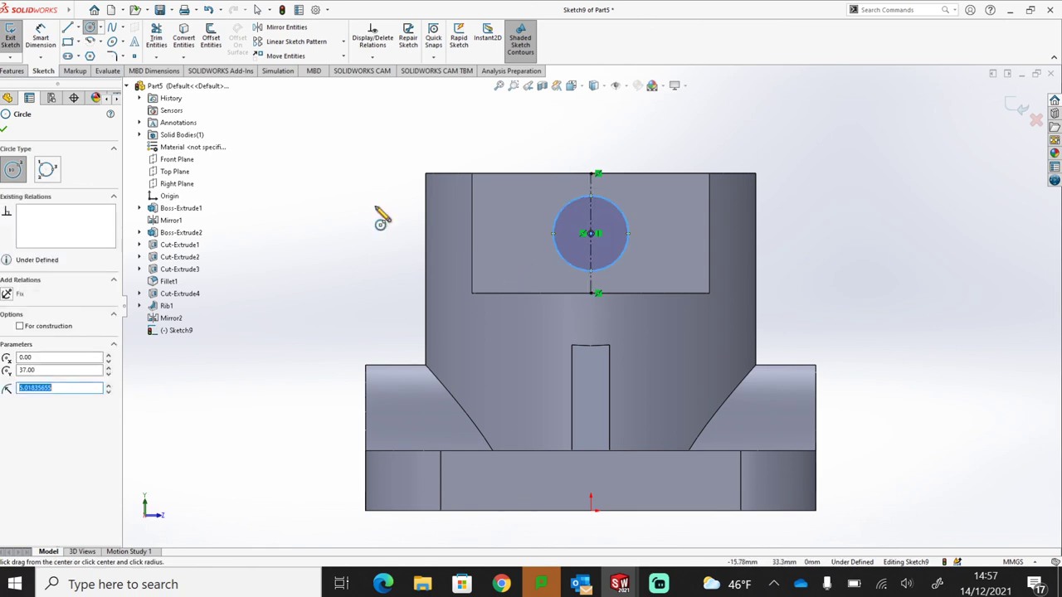
click(40, 37)
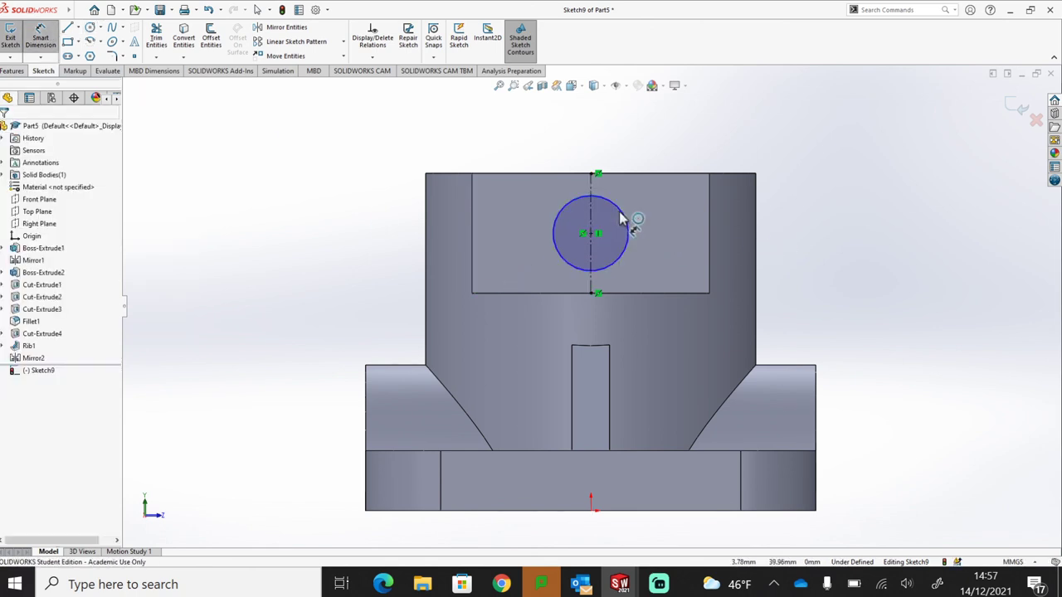
click(649, 223)
click(689, 229)
text(8)
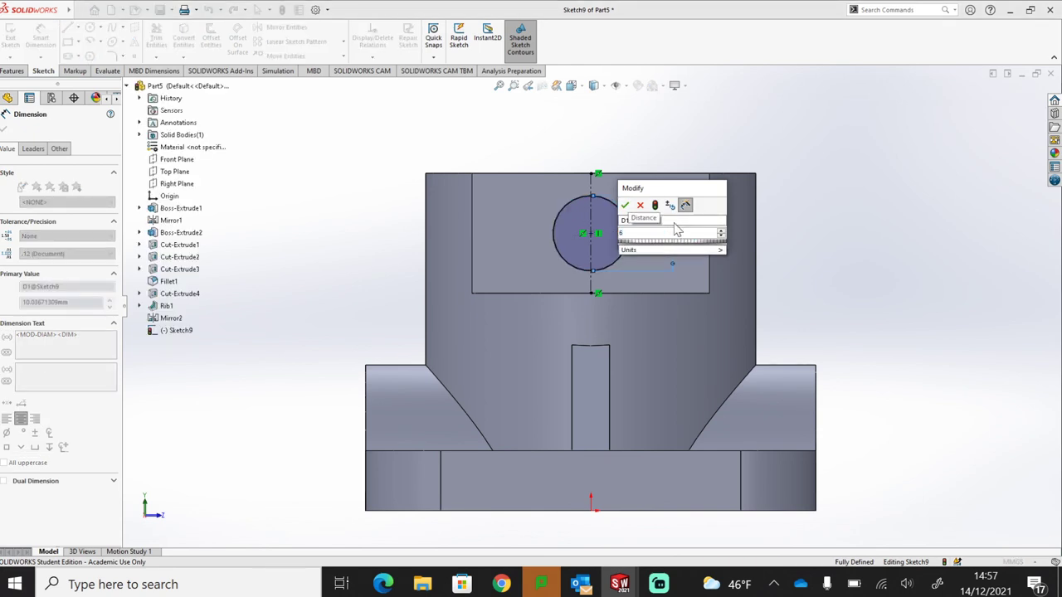
click(627, 206)
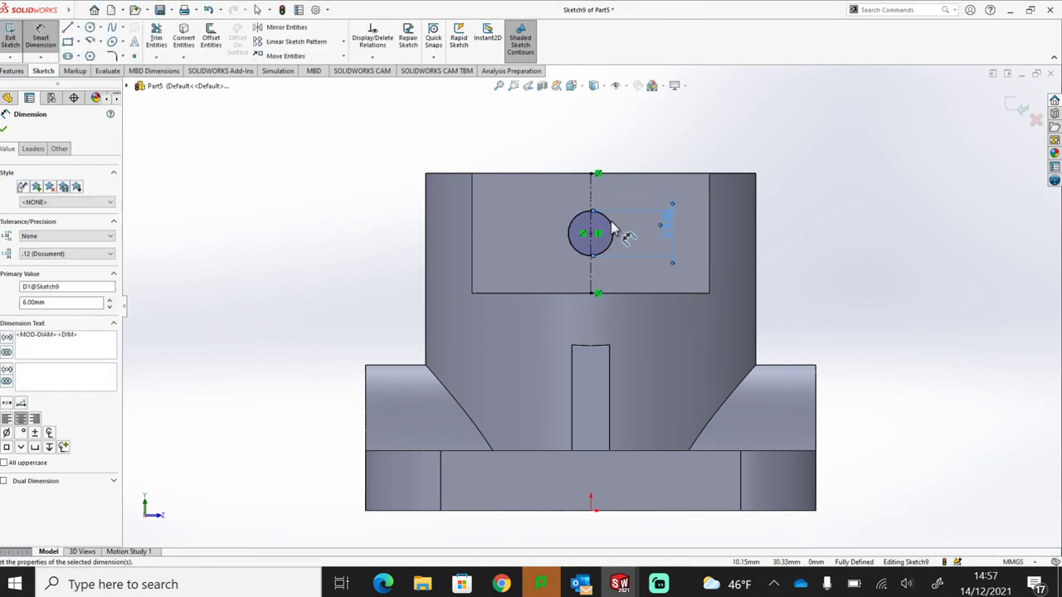
Extrude-cut the 6 mm circle Through All to make a cross hole through both halves of the slotted boss
middle_drag(675, 268, 560, 286)
click(12, 71)
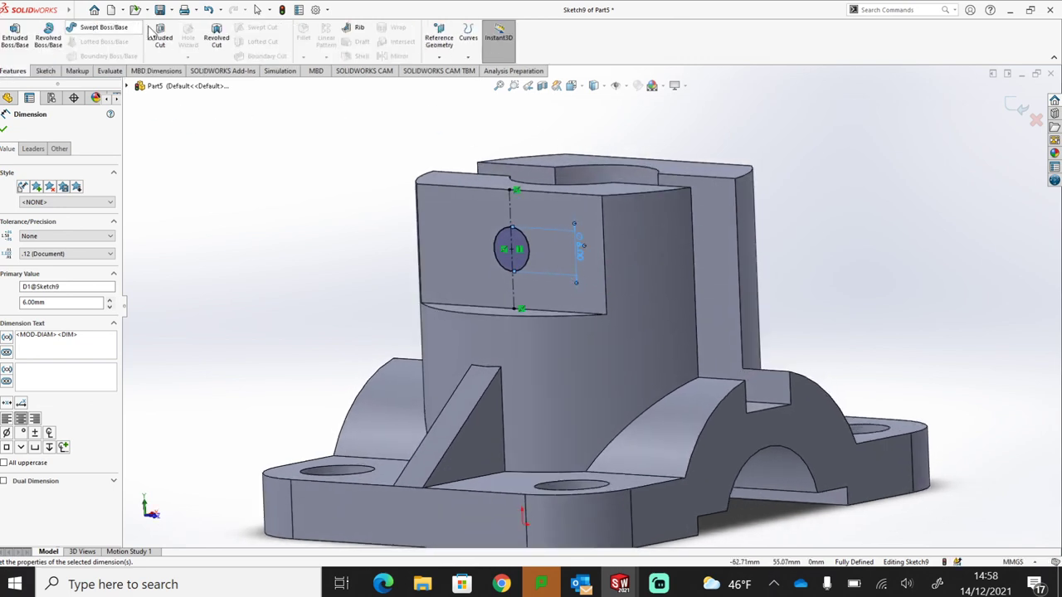
click(163, 38)
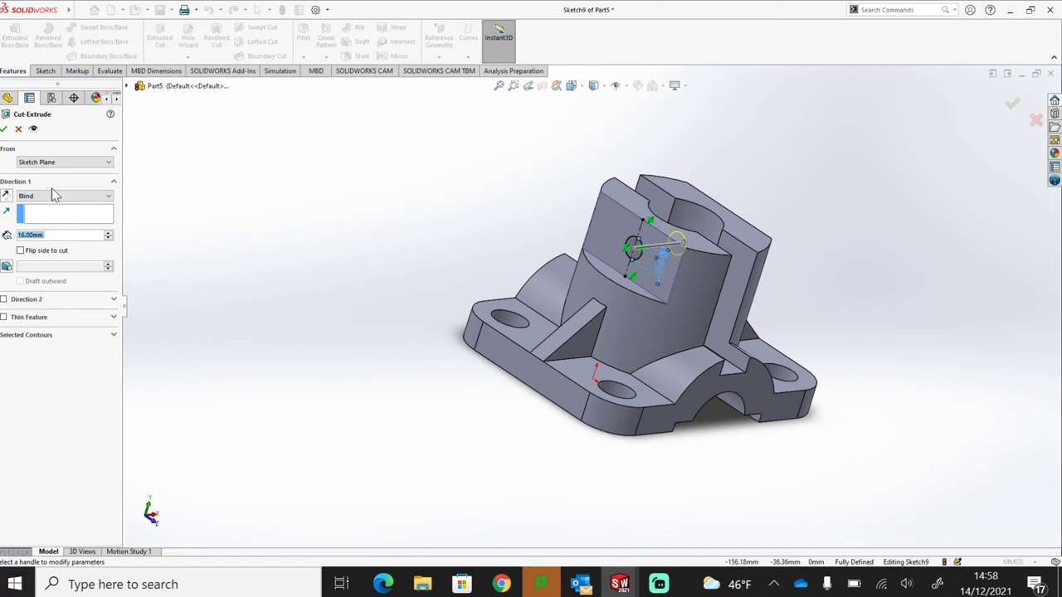
click(56, 196)
click(57, 215)
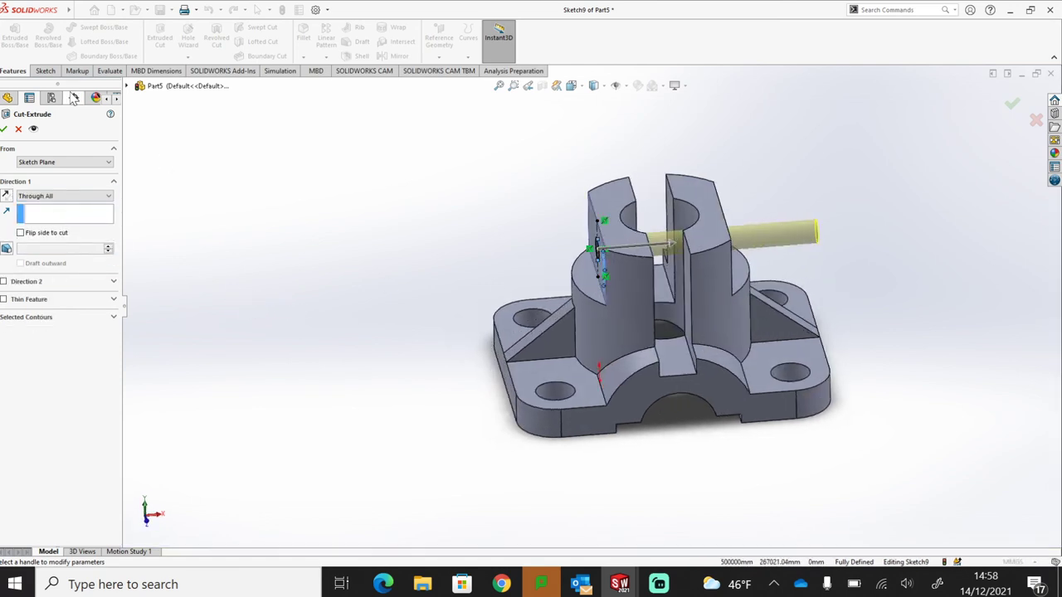
key(Return)
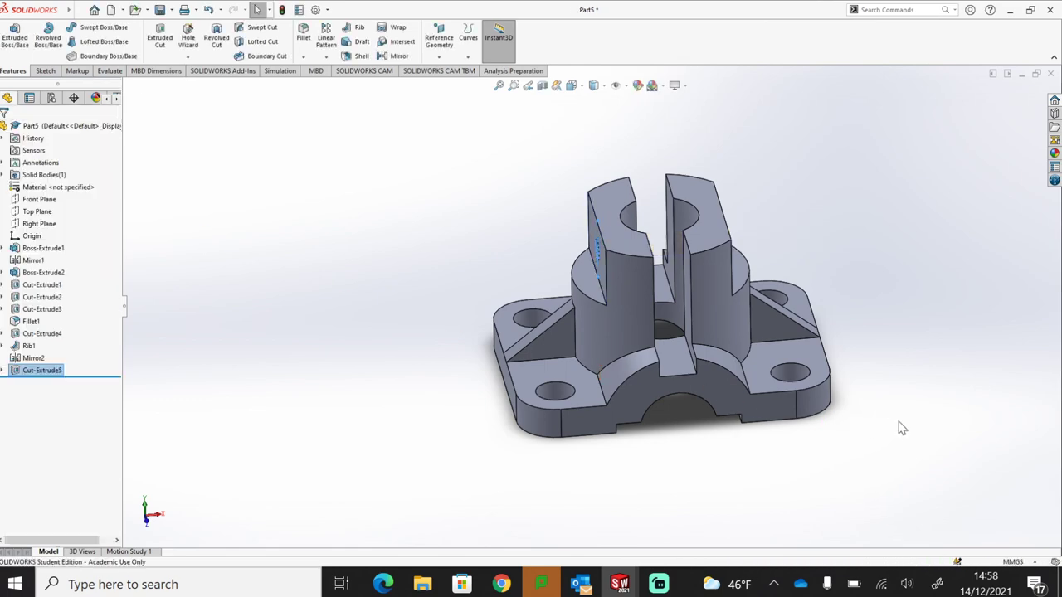
middle_drag(927, 422, 881, 440)
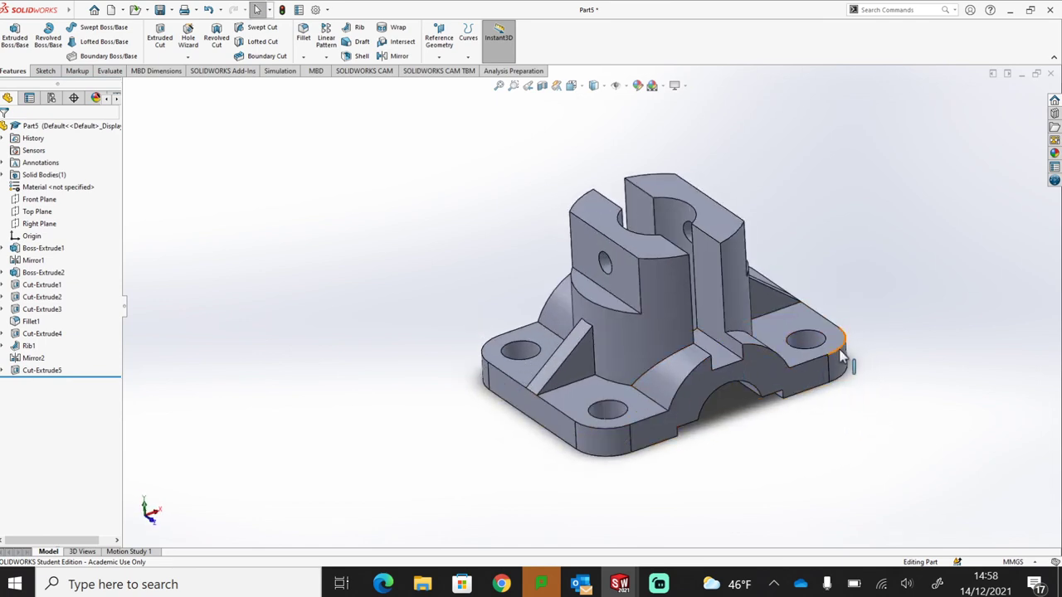
scroll(839, 353, down, 2)
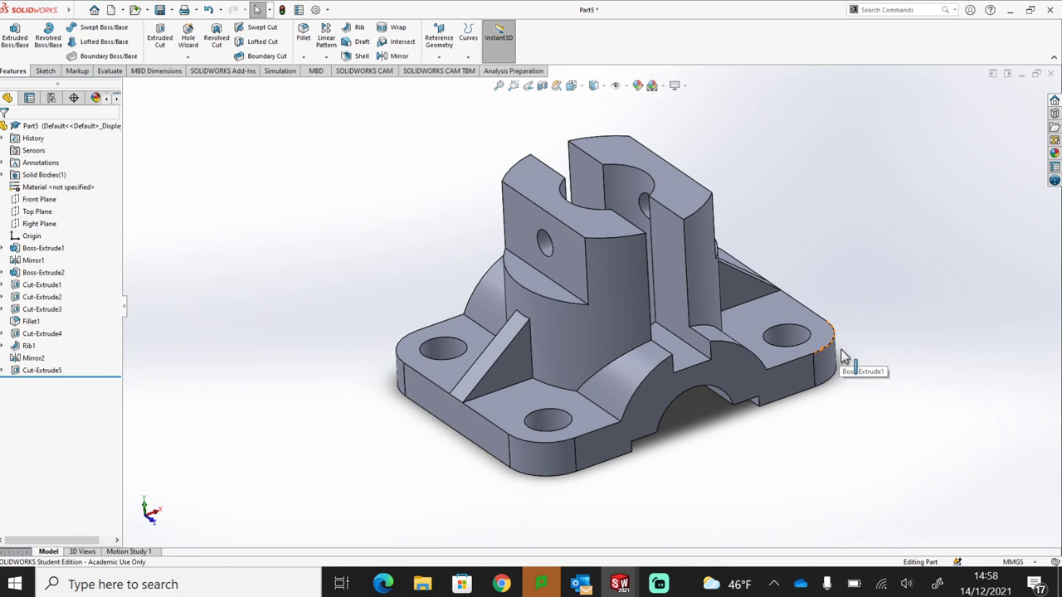